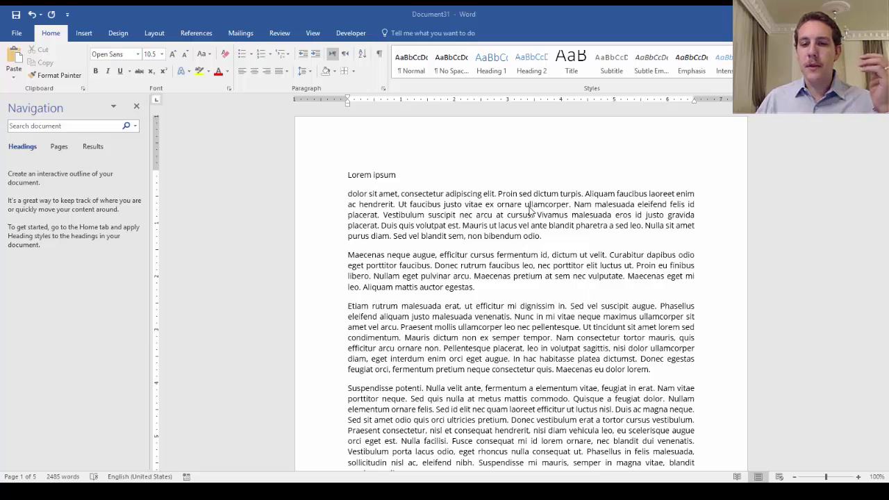
Format the opening line "Lorem ipsum" as bold text at 14 pt
click(446, 173)
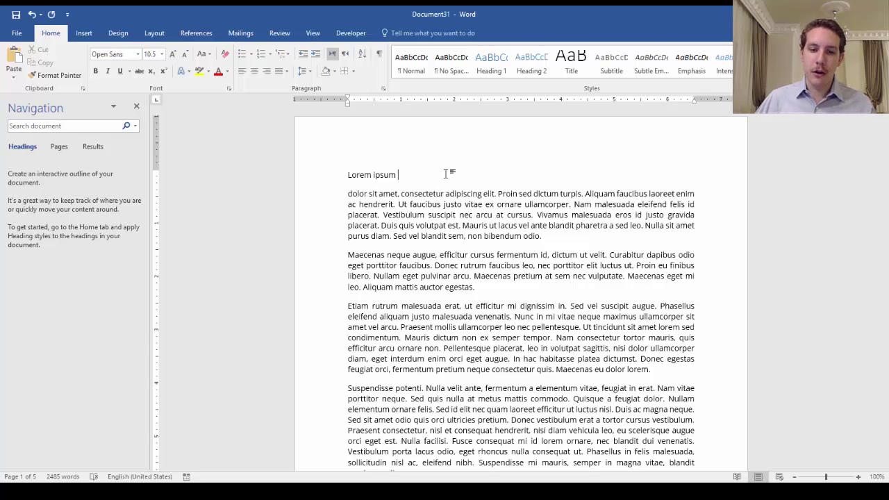
drag(401, 175, 347, 176)
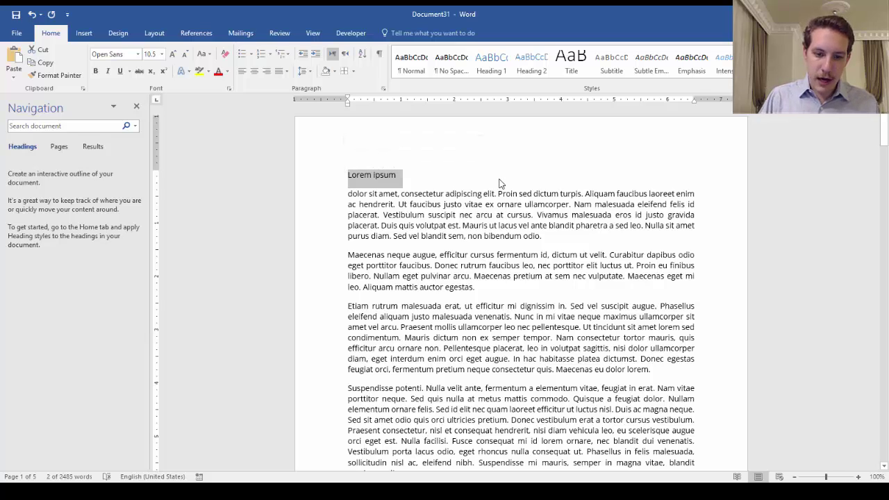
key(ctrl+shift+period)
key(ctrl+shift+period)
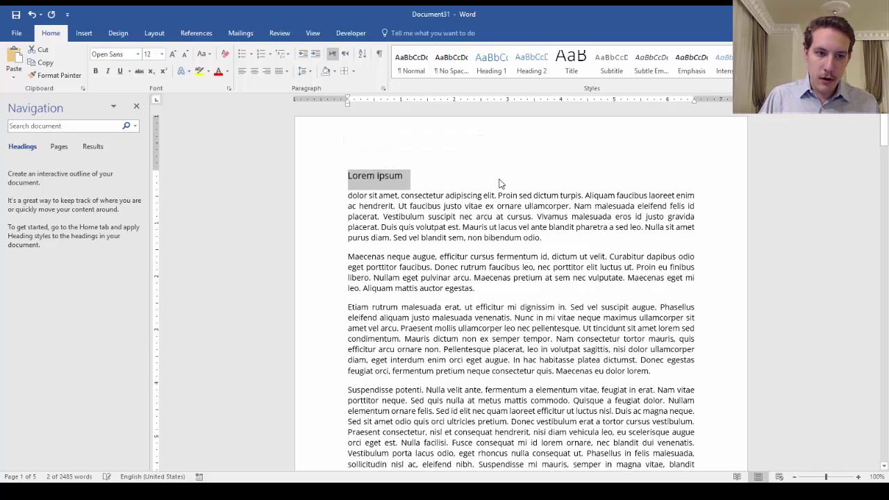
key(ctrl+b)
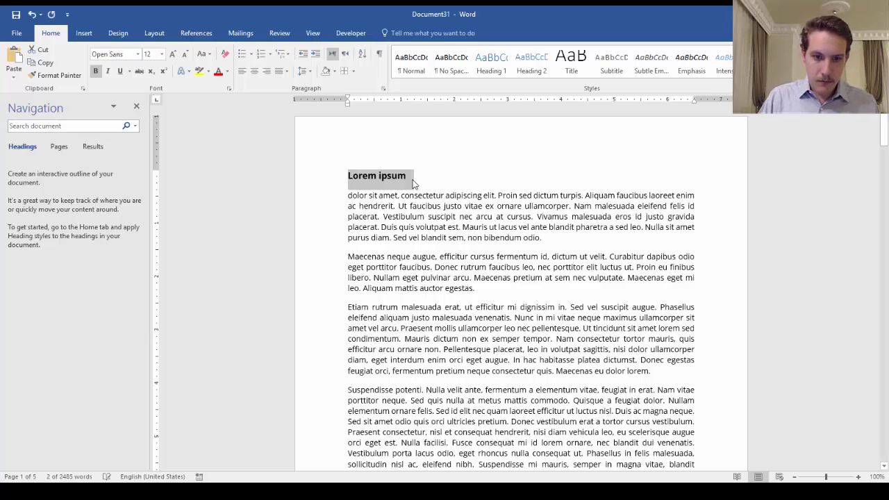
key(ctrl+shift+period)
click(435, 186)
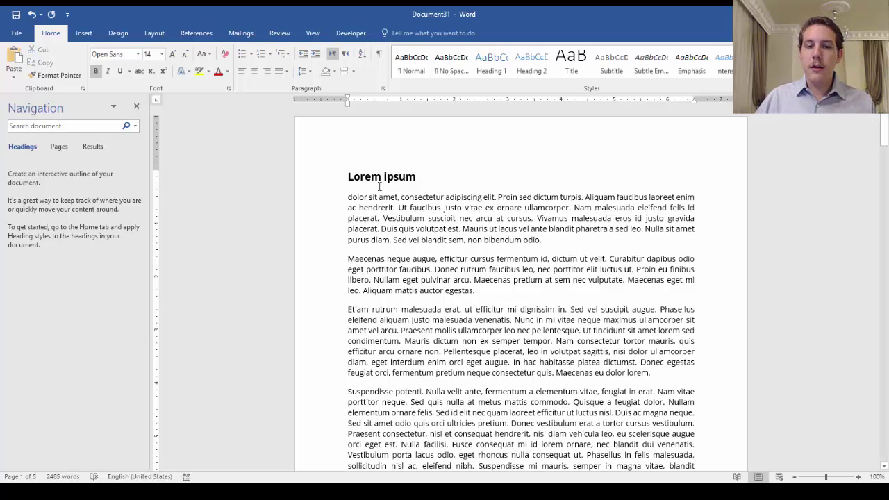
Format the line "Morbi posuere" on the first page as bold, underlined text at 14 pt
scroll(394, 184, down, 8)
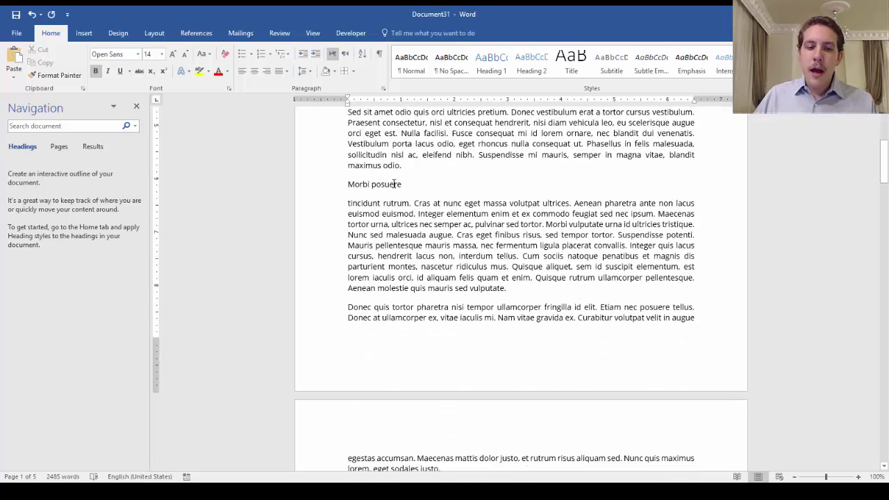
scroll(394, 184, up, 1)
triple_click(399, 232)
scroll(481, 269, up, 2)
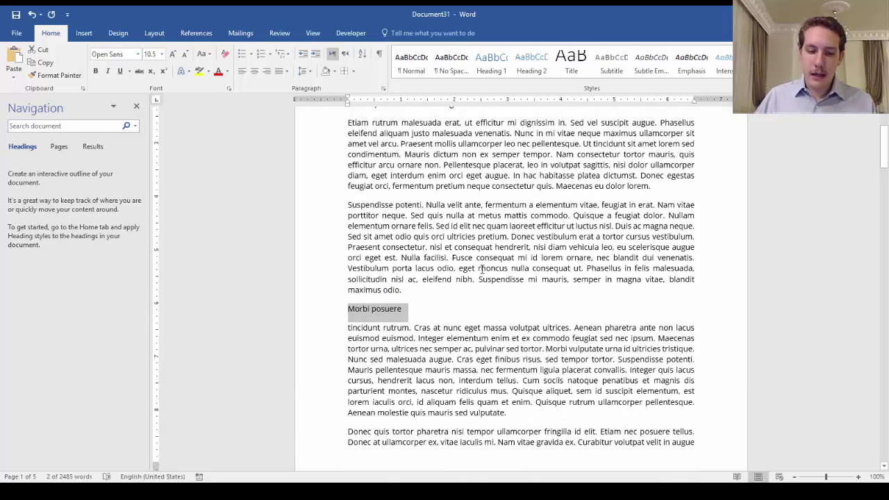
key(ctrl+b)
key(ctrl+shift+period)
key(ctrl+shift+period)
key(ctrl+shift+period)
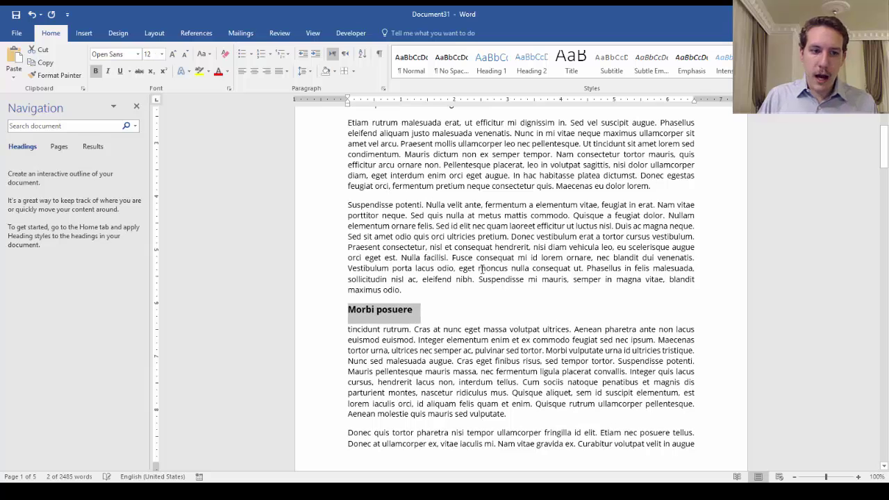
key(ctrl+u)
click(507, 327)
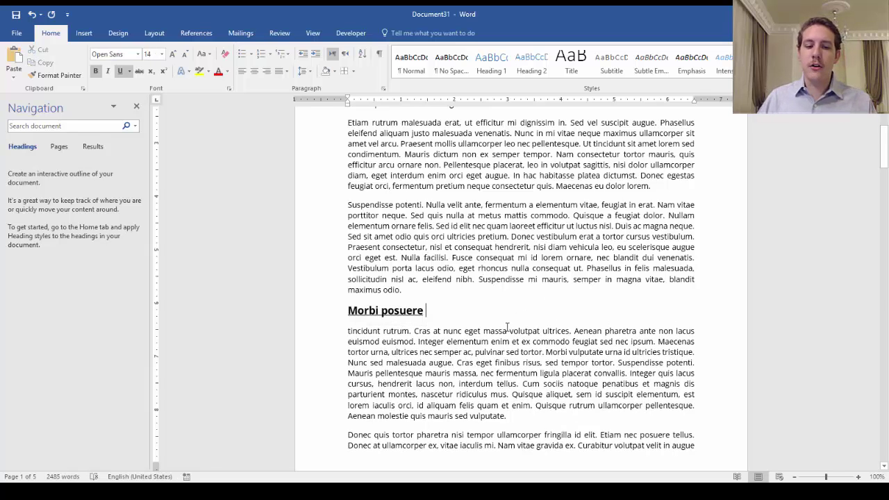
Copy the formatting of the "Lorem ipsum" line onto "Morbi posuere" to remove its underline
scroll(413, 284, up, 5)
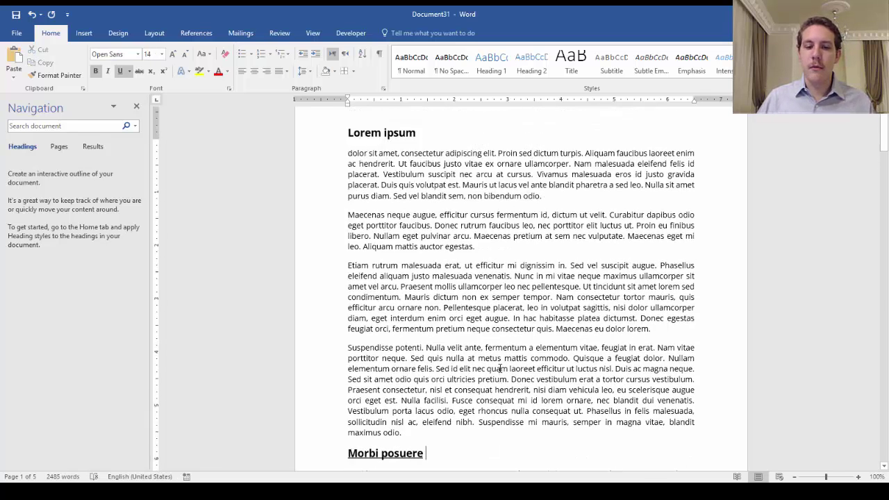
key(ctrl+shift+c)
scroll(417, 278, up, 2)
click(417, 142)
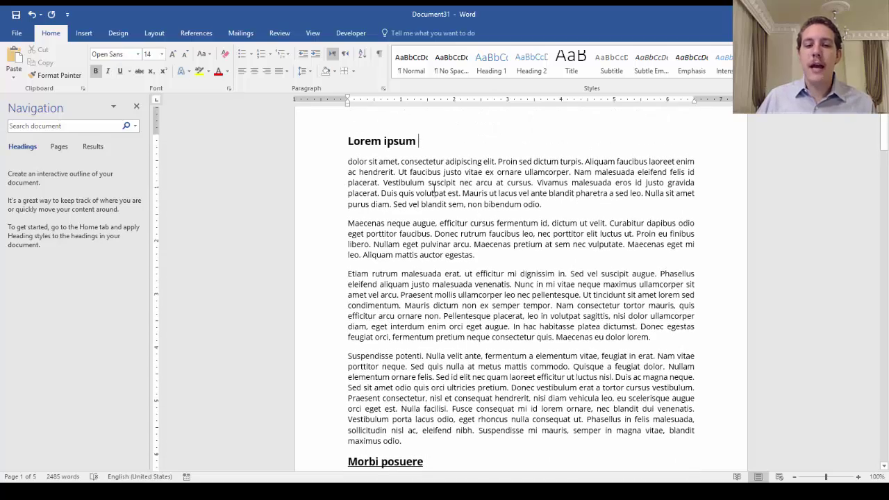
scroll(421, 305, down, 2)
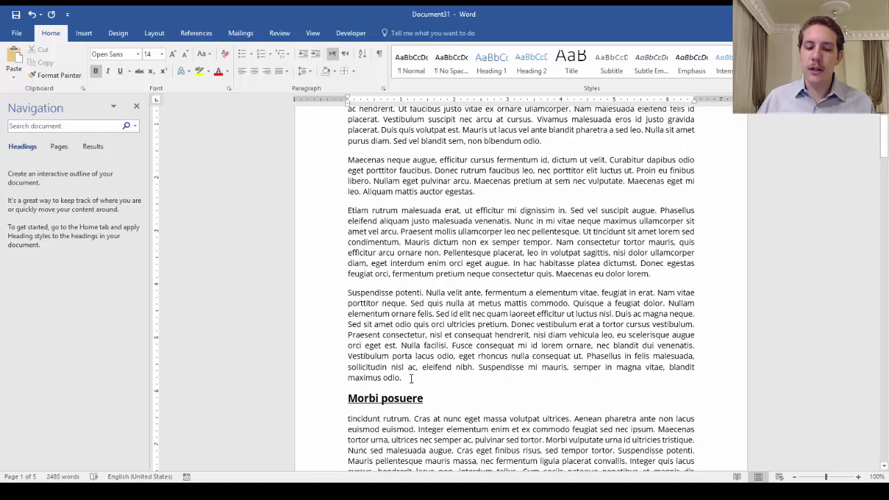
triple_click(435, 402)
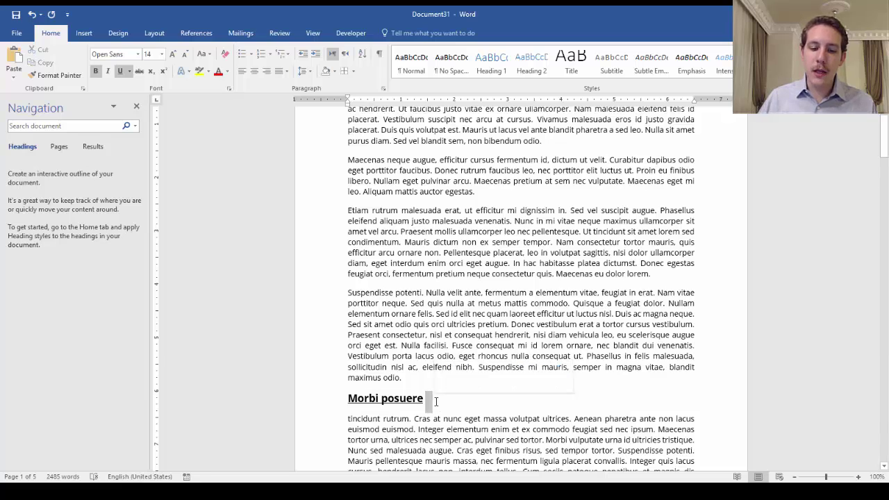
key(ctrl+shift+v)
Try adding a colon at the end of "Morbi posuere", compare it with "Lorem ipsum", and delete the colon again
click(425, 402)
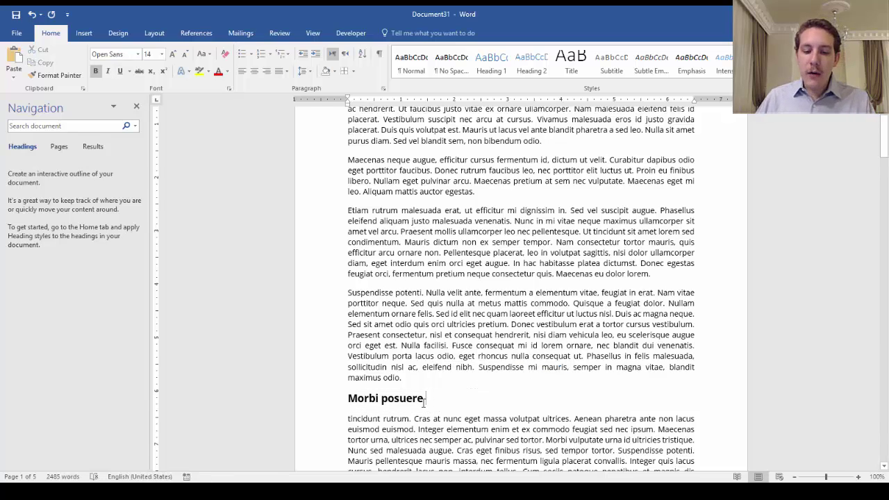
text(:)
scroll(467, 422, up, 2)
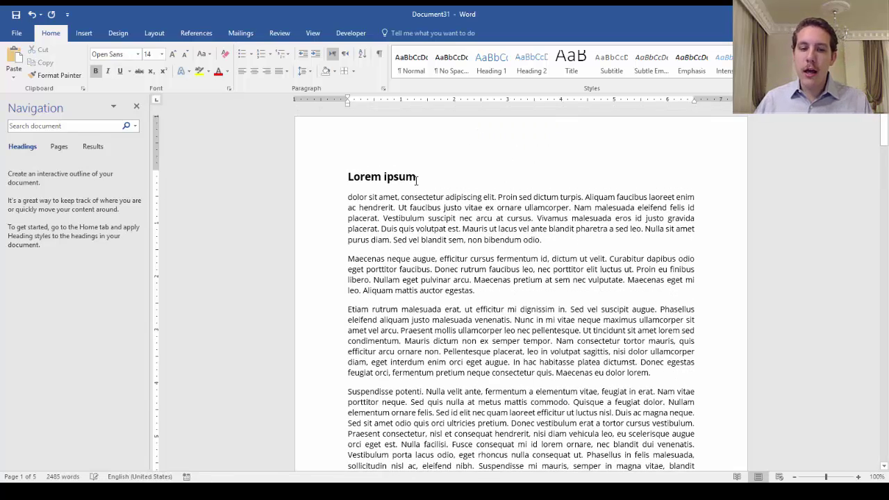
scroll(453, 233, down, 1)
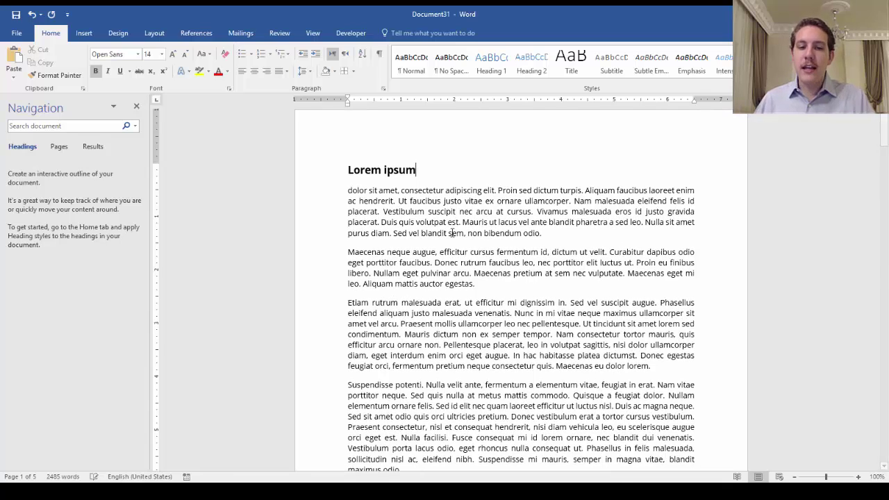
scroll(452, 233, down, 3)
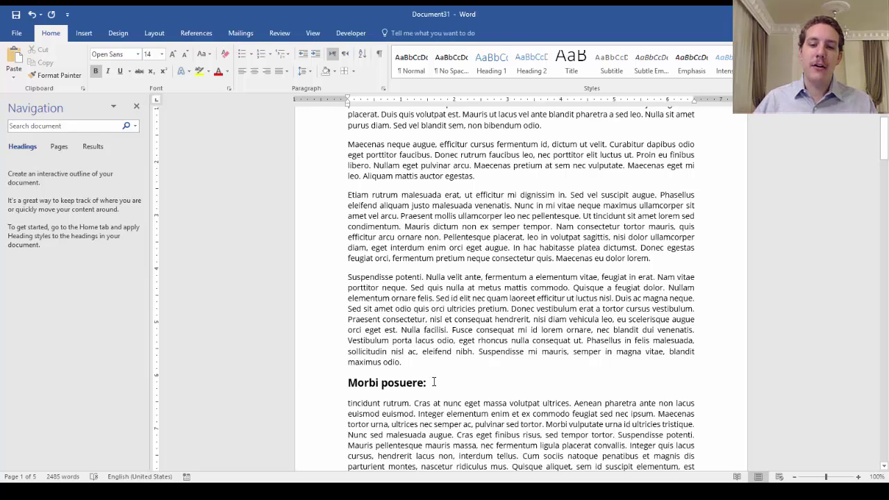
key(BackSpace)
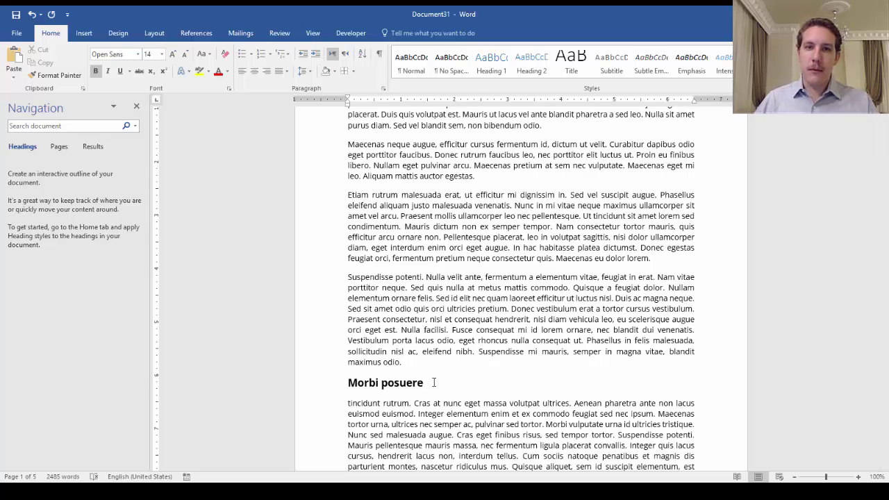
Format the line "Aenean leo eros" on the second page as bold text at 12 pt
scroll(434, 383, down, 2)
scroll(416, 340, down, 4)
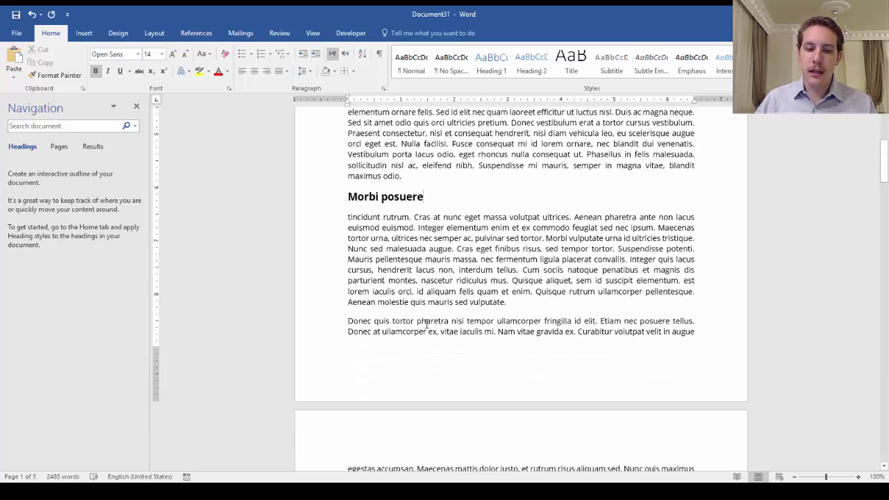
scroll(427, 321, down, 14)
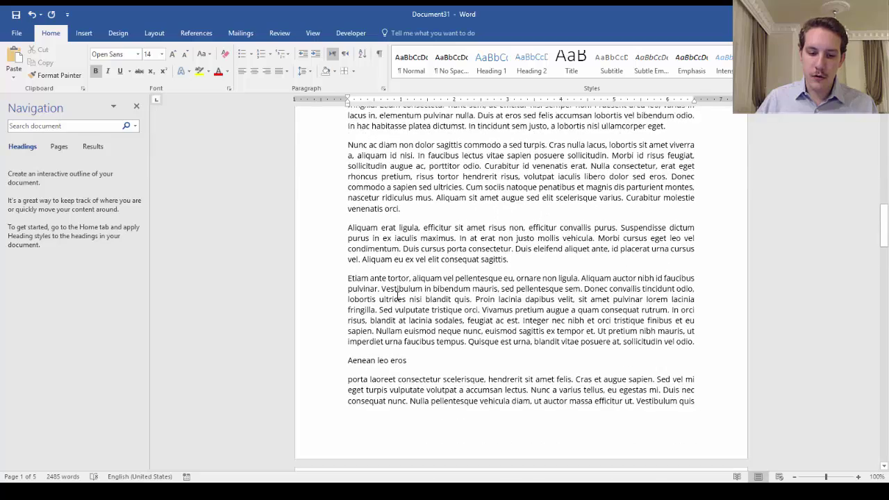
scroll(398, 297, down, 2)
triple_click(407, 279)
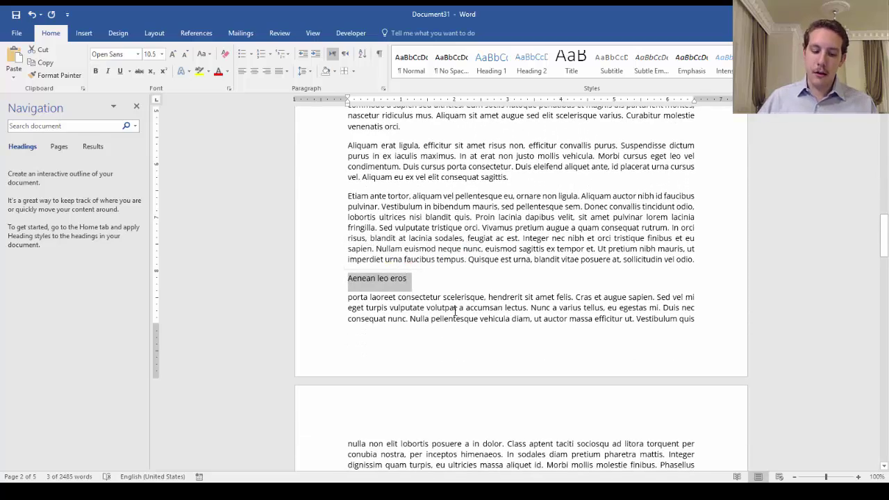
key(ctrl+b)
key(ctrl+shift+period)
key(ctrl+shift+period)
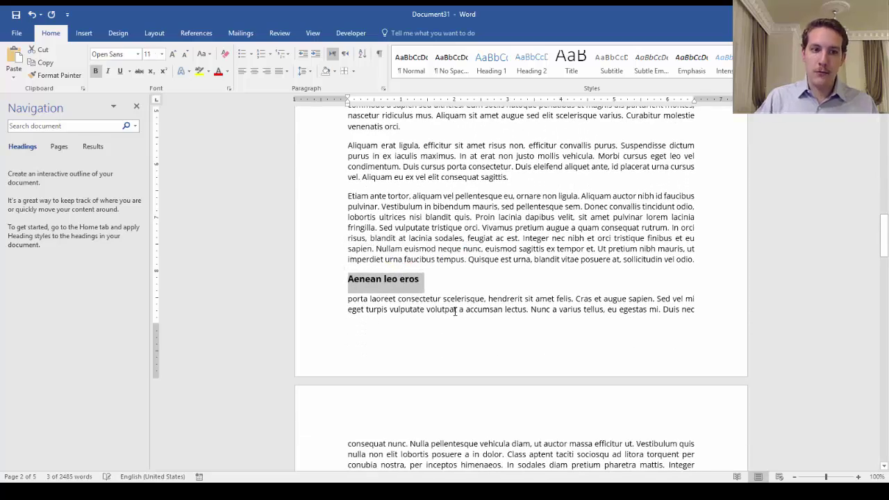
click(456, 313)
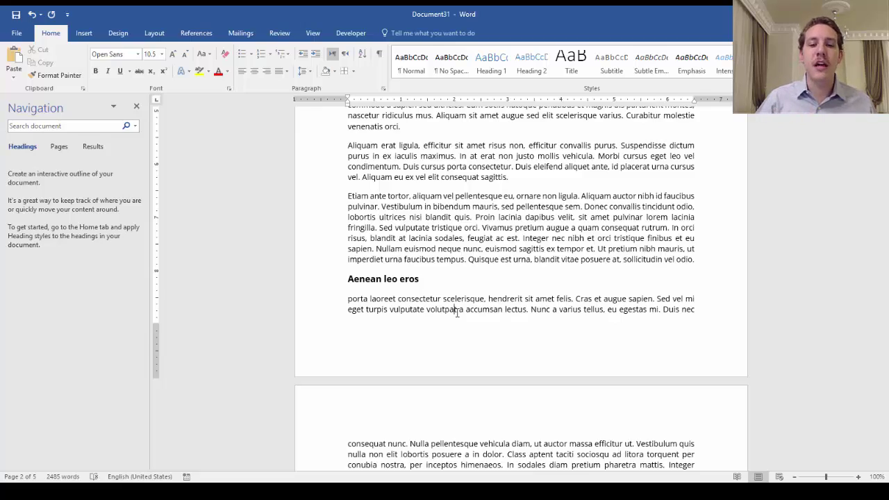
Apply the Heading 1 style to the "Lorem ipsum" line at the start of the document
scroll(498, 233, up, 20)
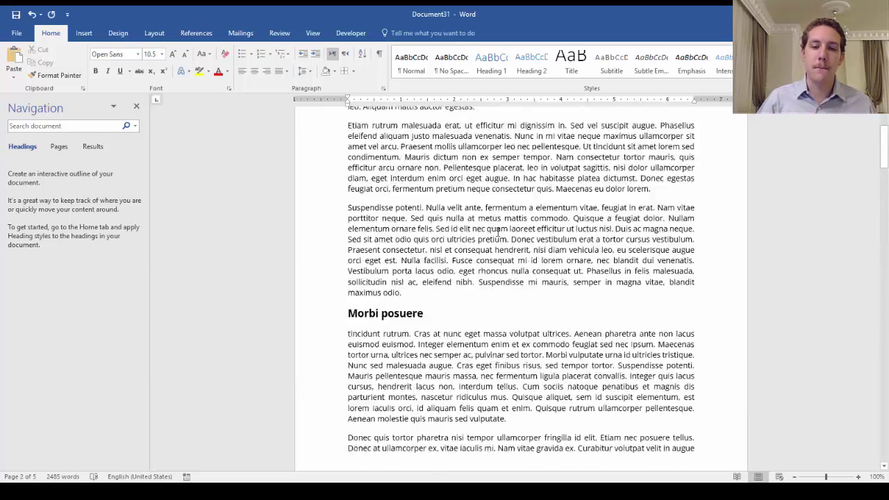
scroll(497, 232, up, 5)
click(441, 182)
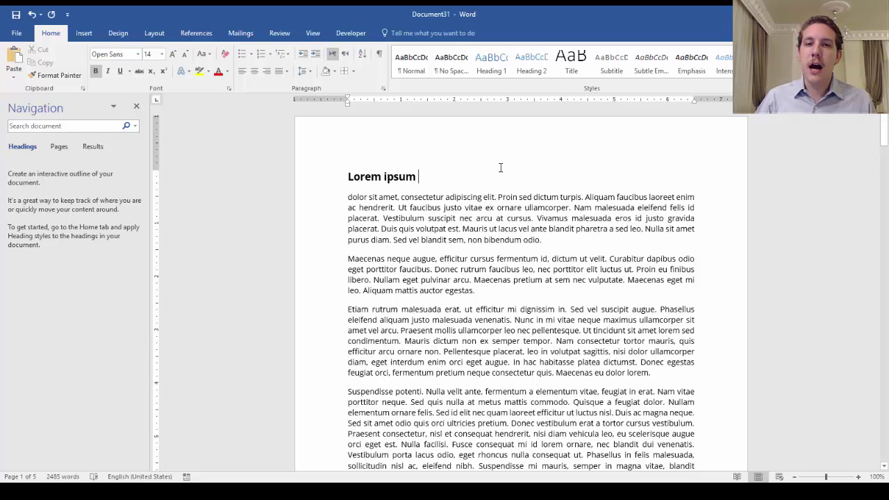
click(494, 73)
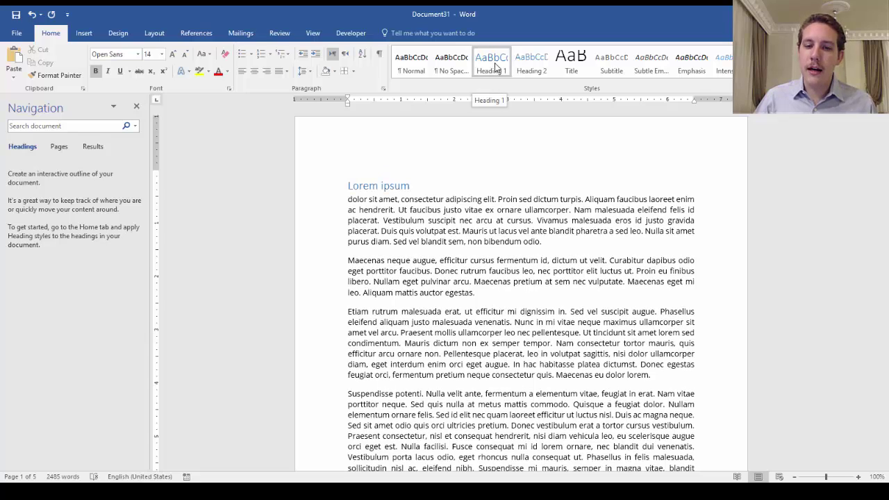
click(494, 72)
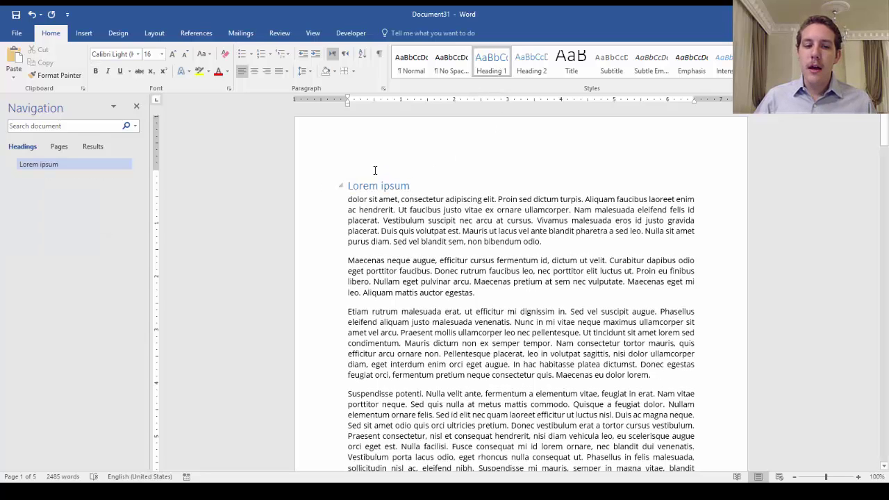
key(ctrl+Left)
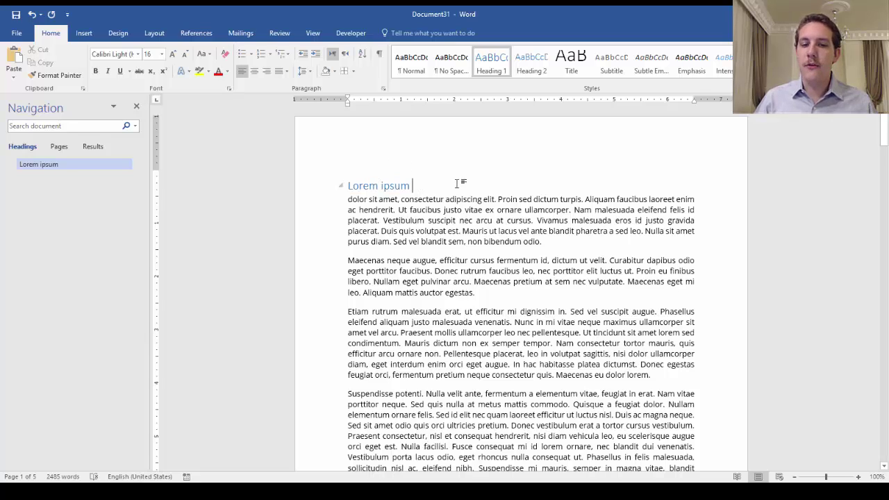
Apply the Heading 1 style to the "Morbi posuere" line on the first page
scroll(456, 183, down, 5)
scroll(453, 183, down, 5)
click(432, 190)
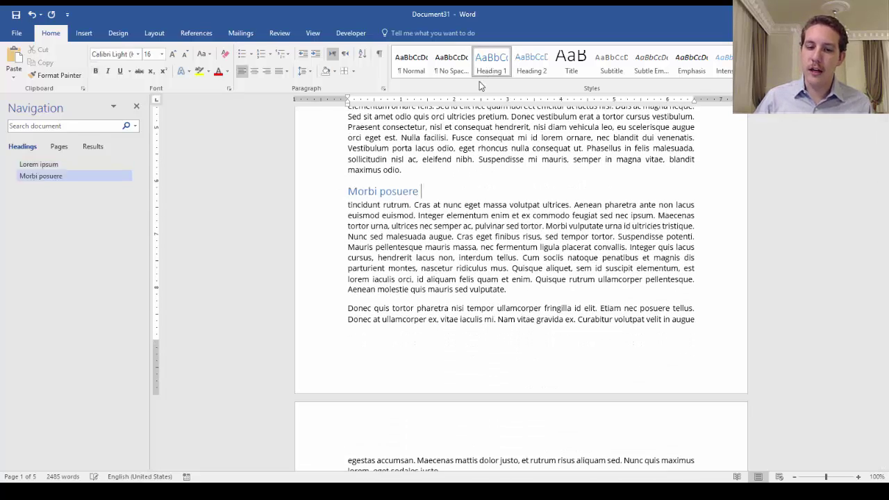
key(ctrl+alt+1)
Apply the Heading 2 style to the "Aenean leo eros" line near the end of the second page
scroll(438, 208, down, 10)
scroll(428, 217, down, 8)
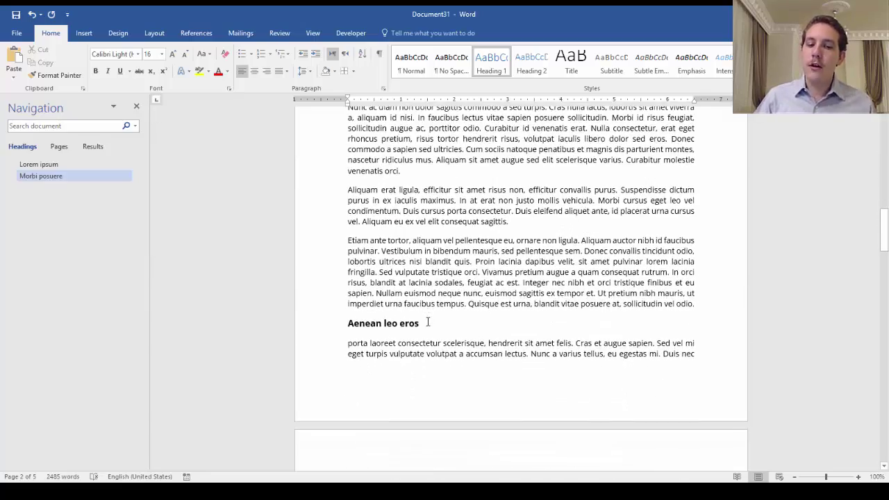
click(425, 322)
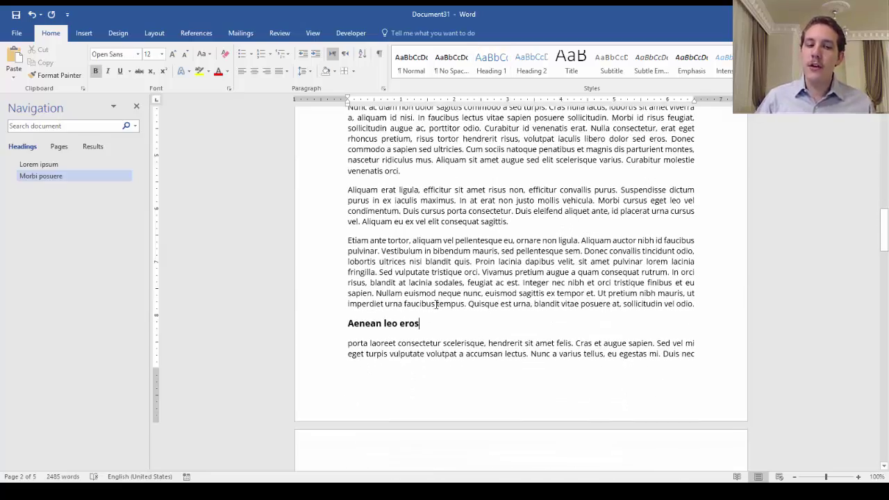
click(528, 69)
click(526, 72)
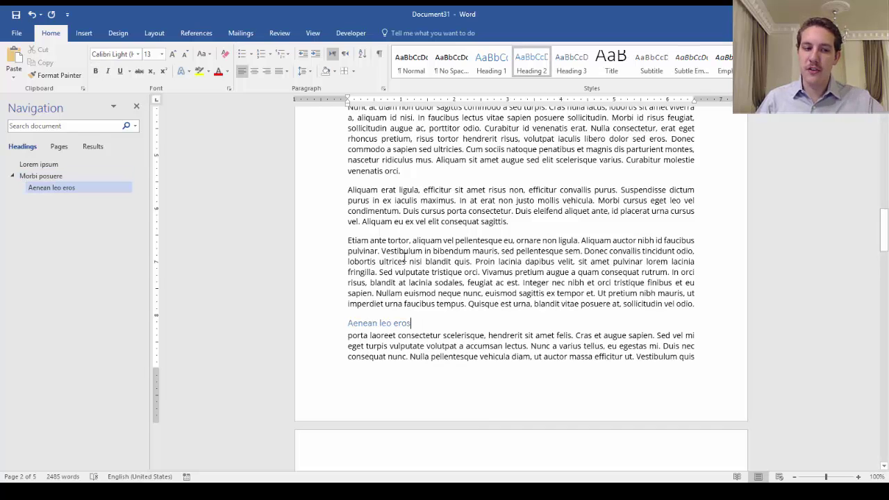
scroll(389, 254, up, 1)
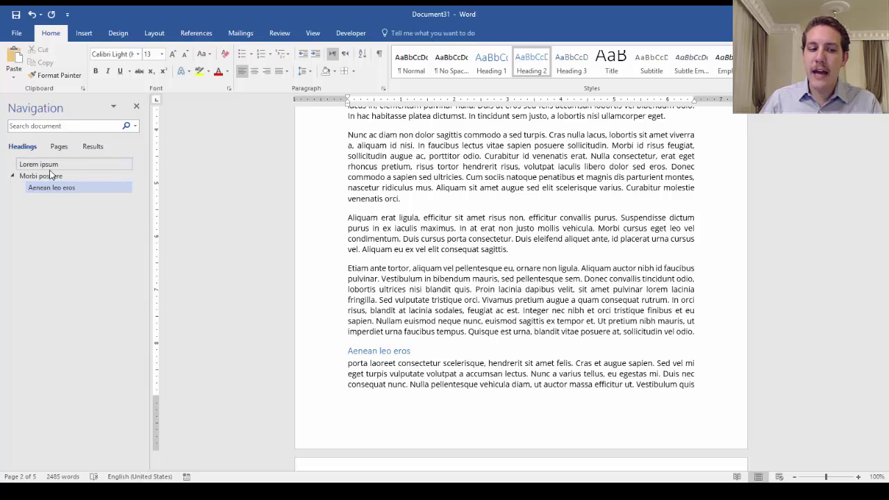
Look through the later pages of the document and return to the "Morbi posuere" heading from the headings outline
scroll(417, 278, down, 15)
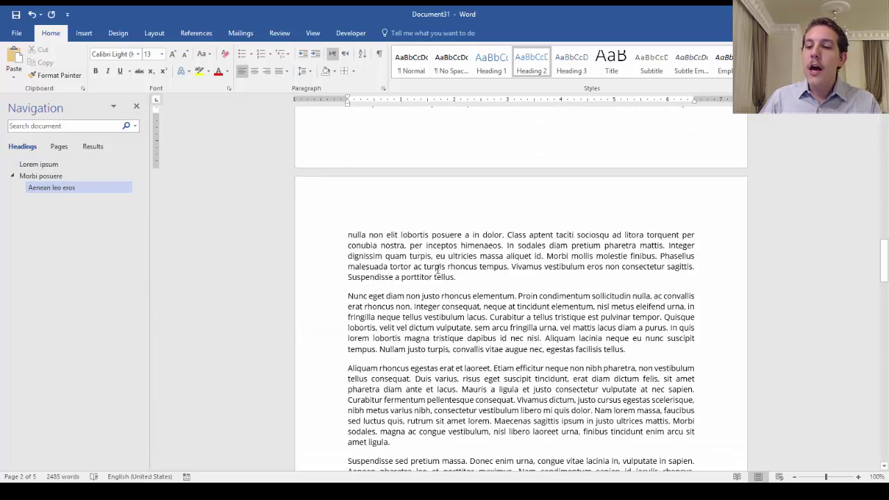
scroll(436, 269, down, 20)
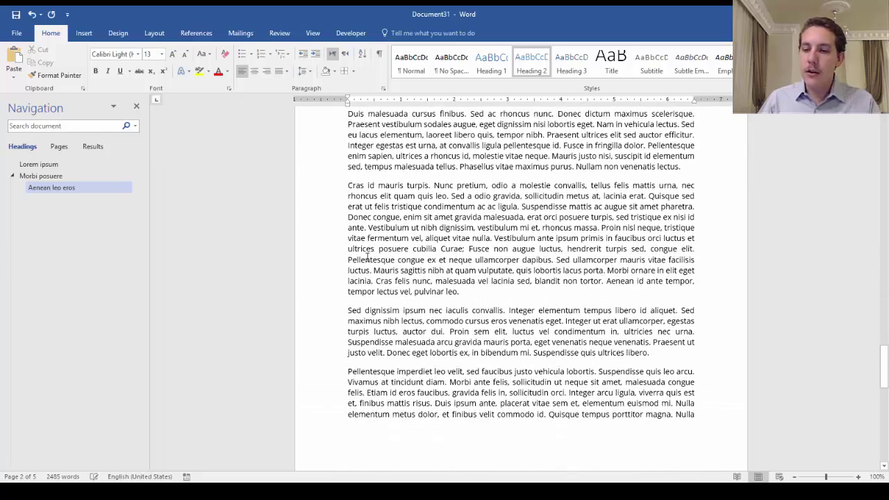
click(40, 176)
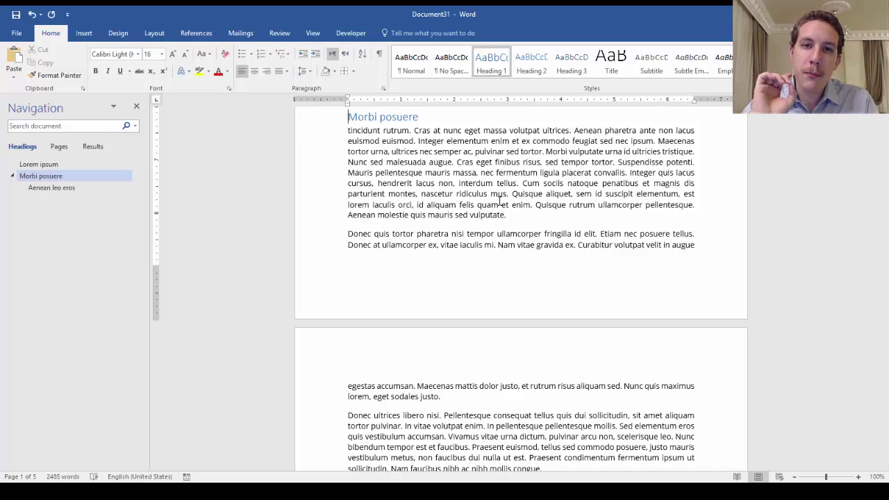
Add an empty paragraph in the Normal style above the "Lorem ipsum" heading at the start of the document
scroll(528, 260, up, 10)
click(349, 167)
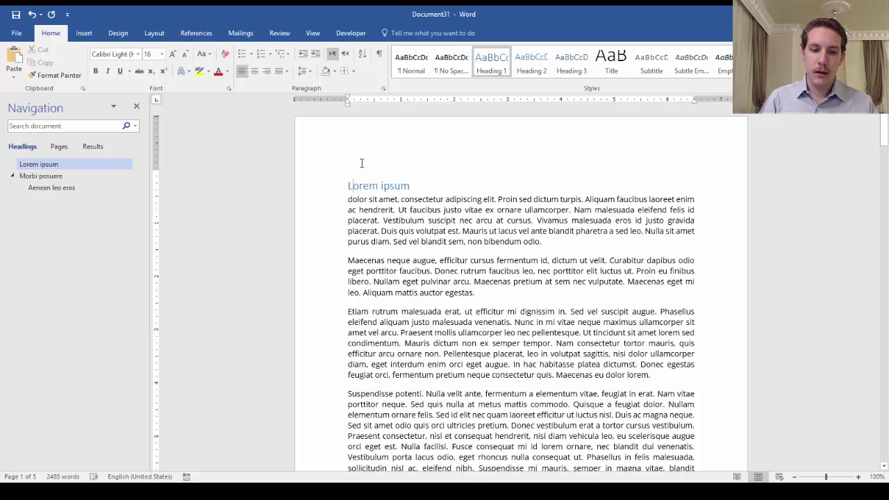
key(Return)
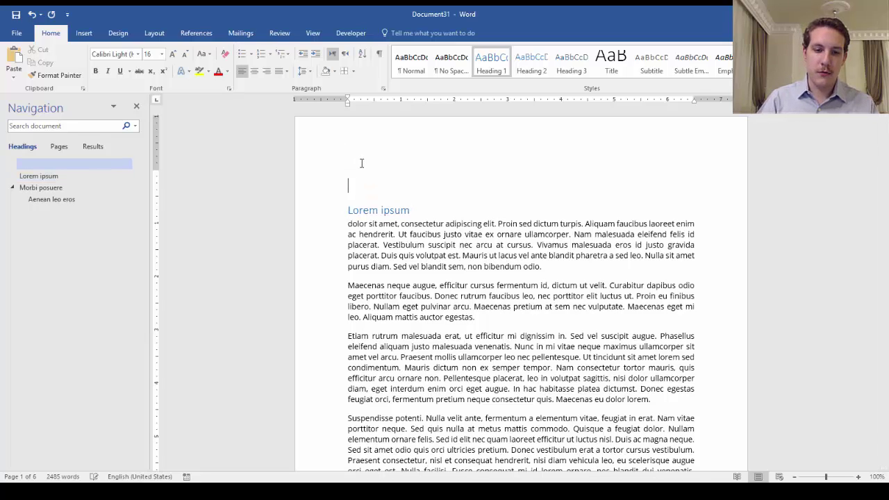
click(422, 67)
Insert an Automatic Table 1 table of contents in the empty paragraph above the "Lorem ipsum" heading
click(83, 33)
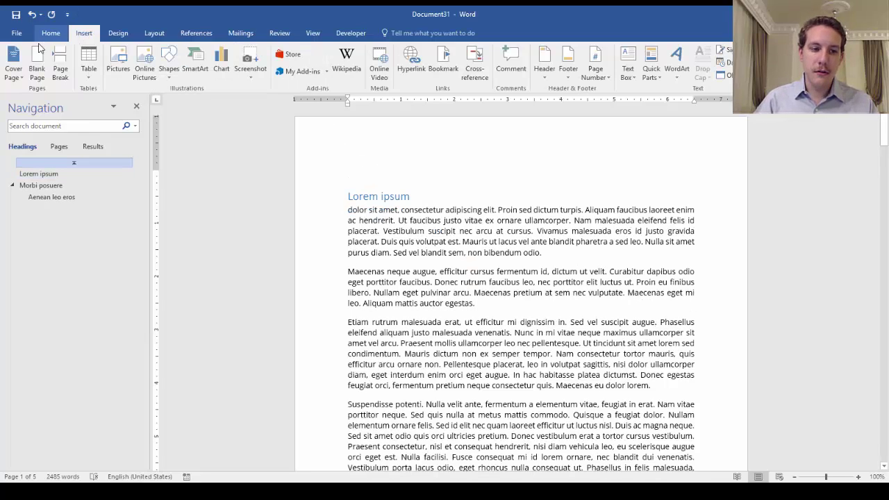
click(196, 33)
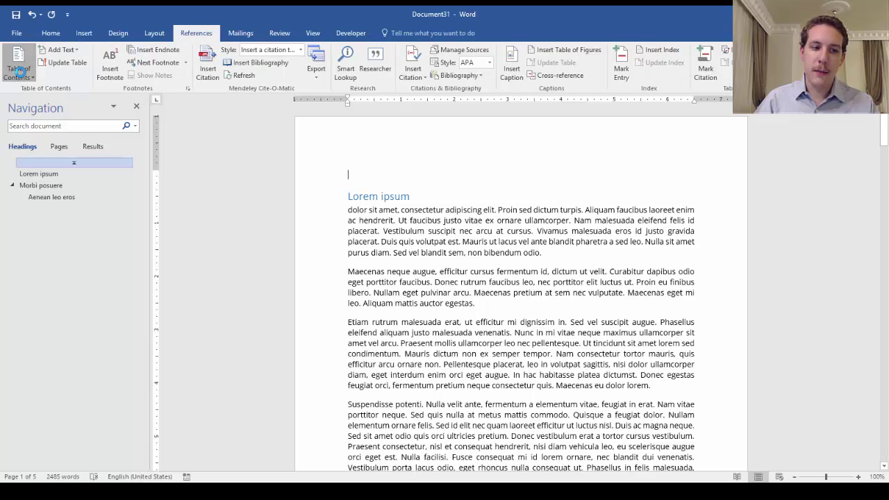
click(19, 71)
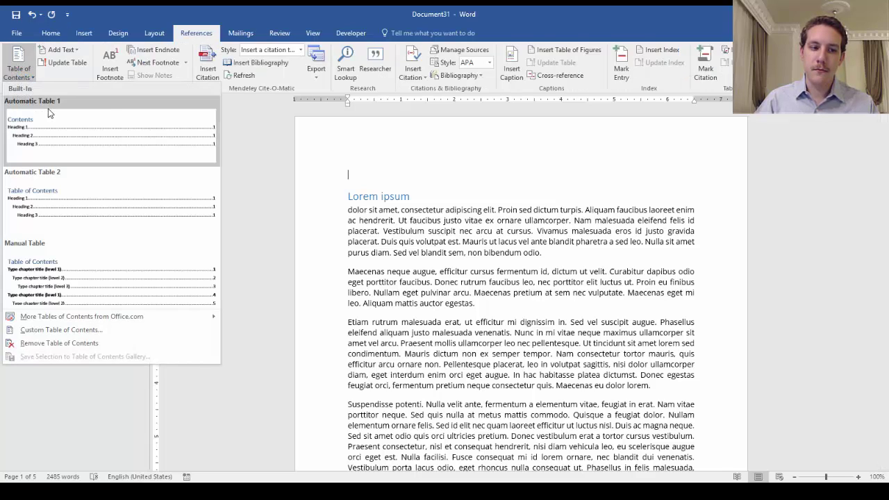
click(49, 113)
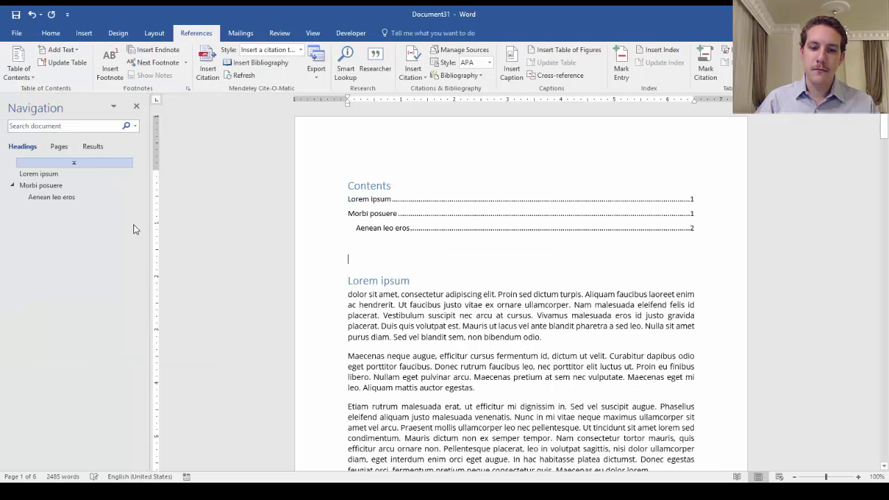
Examine the table of contents entries and the contents-level options for the "Lorem ipsum" heading
click(386, 199)
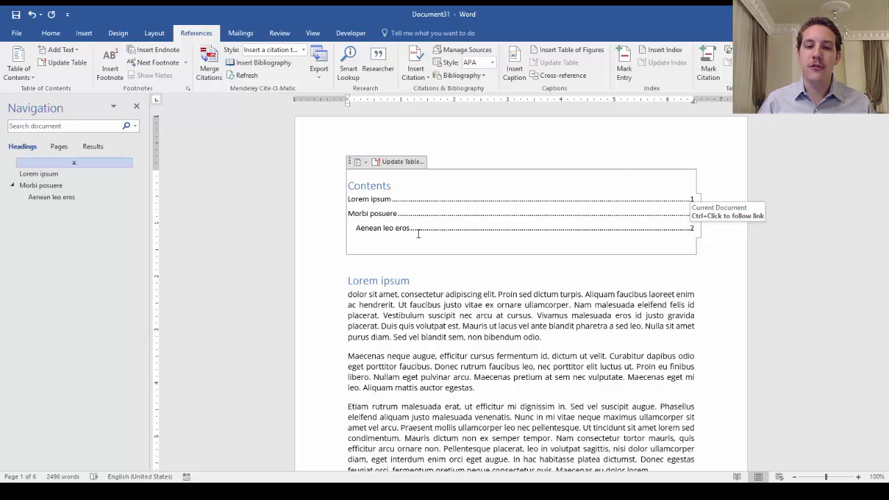
click(426, 284)
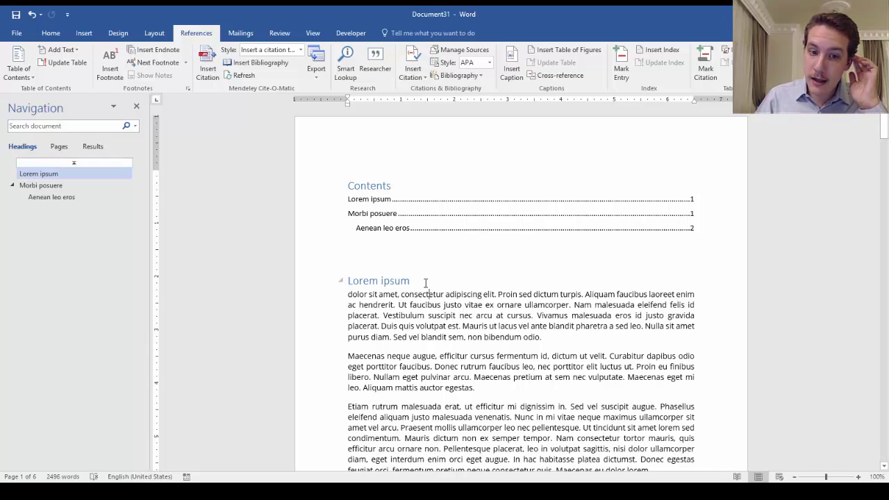
click(426, 281)
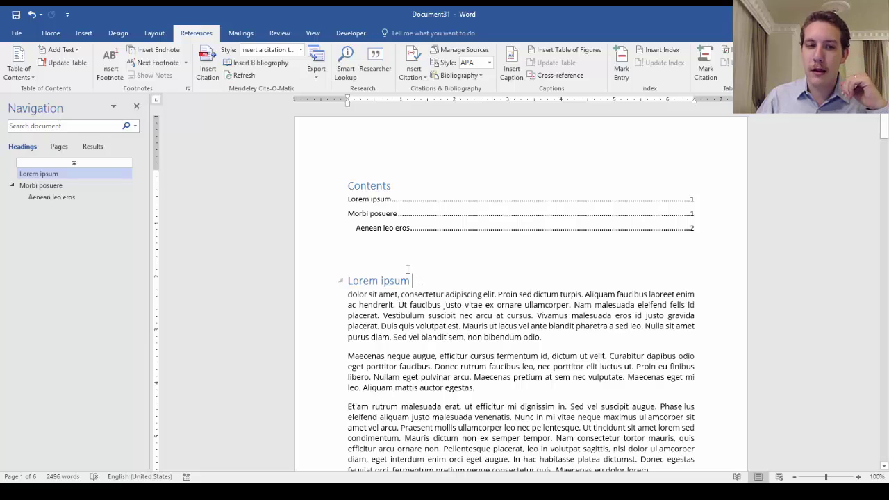
click(51, 32)
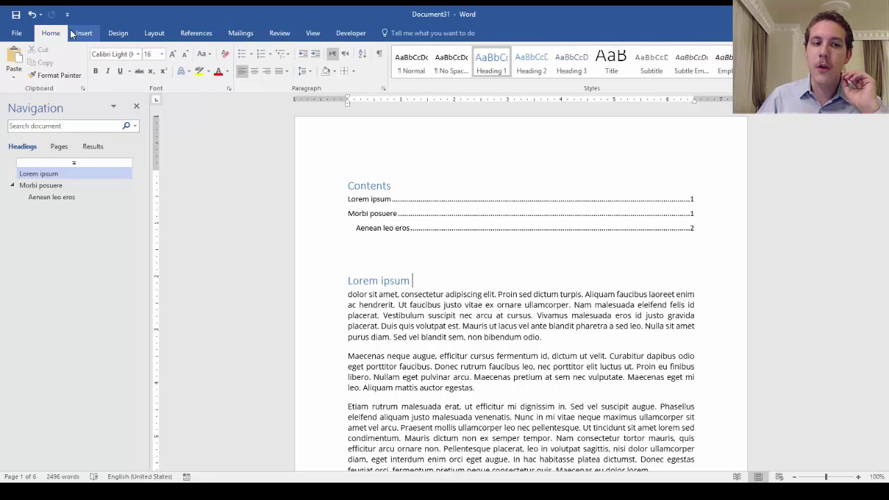
drag(426, 278, 334, 281)
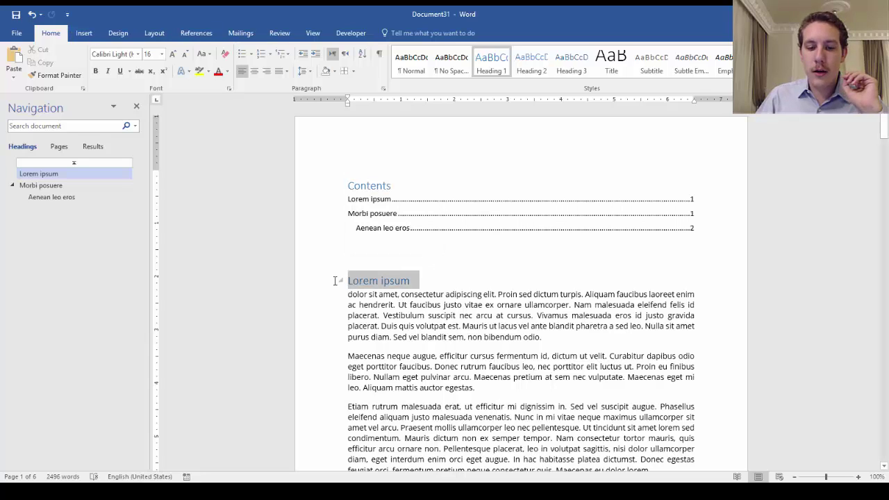
click(196, 33)
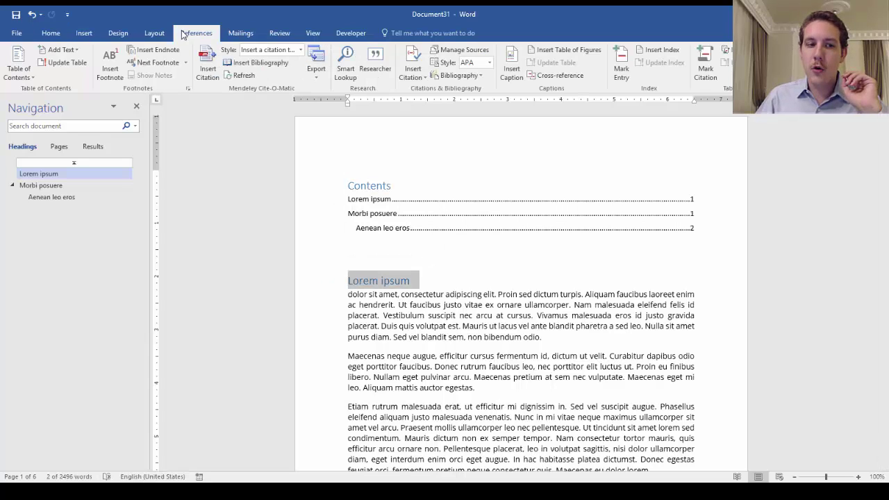
click(76, 50)
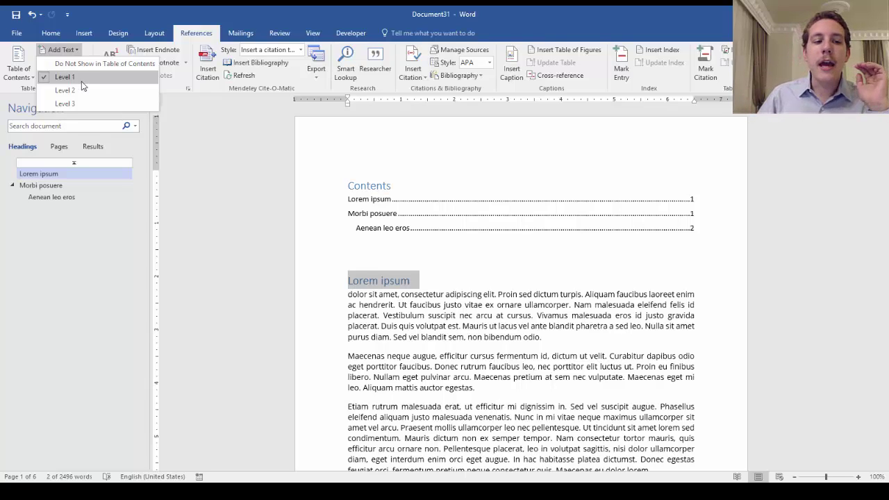
click(445, 280)
click(448, 283)
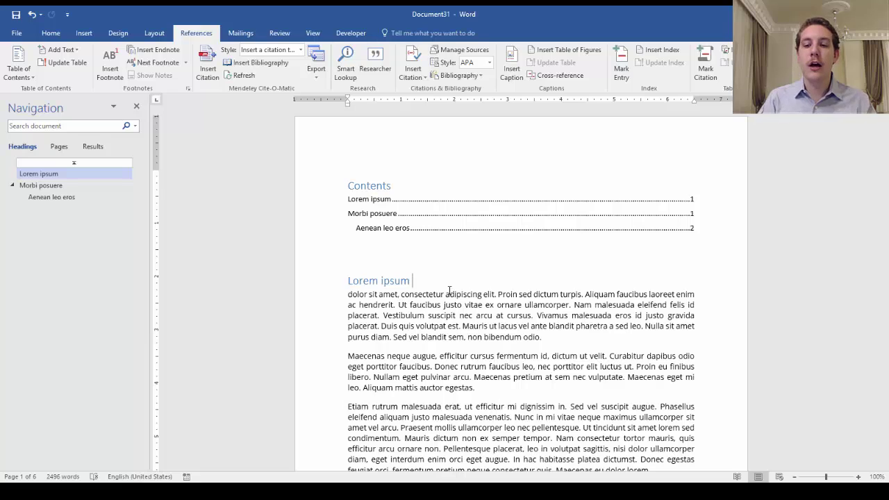
Try several style sets on the document, including ones with underlined, small-caps and centered headings
click(128, 34)
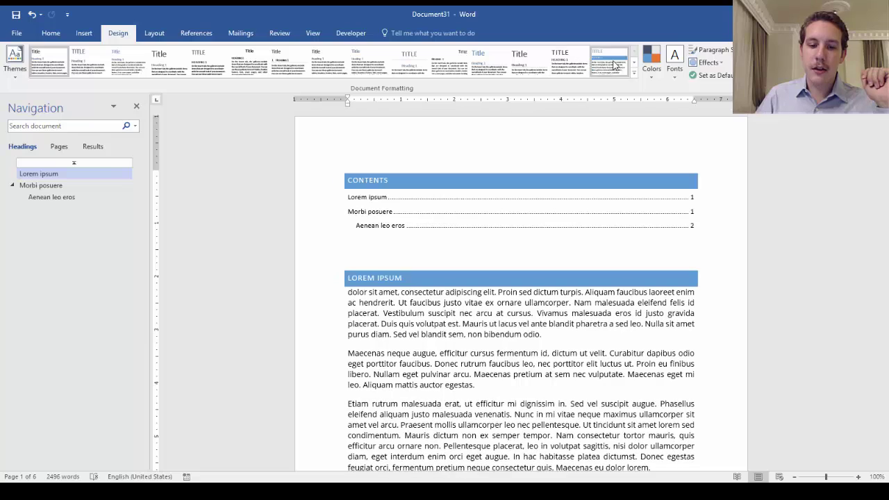
click(606, 64)
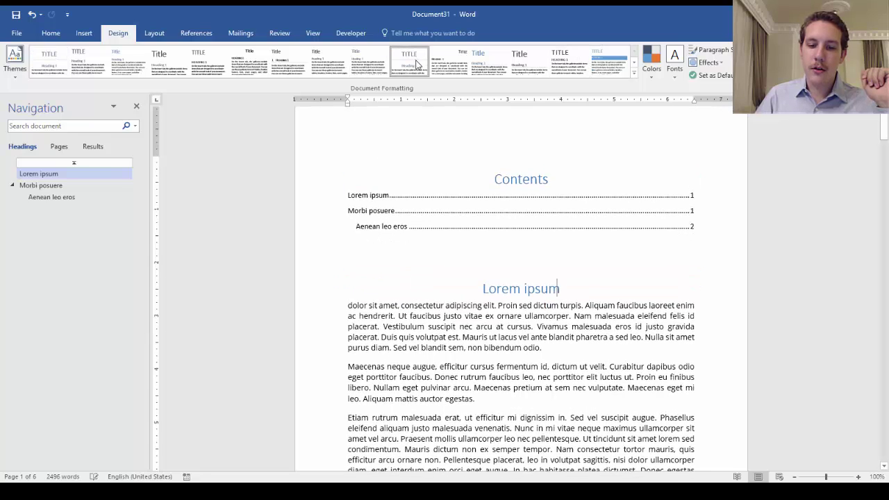
click(490, 63)
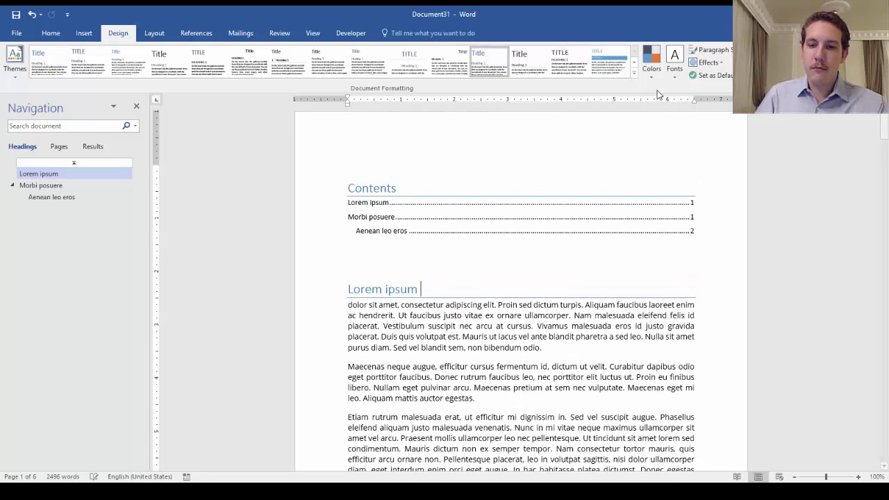
click(634, 62)
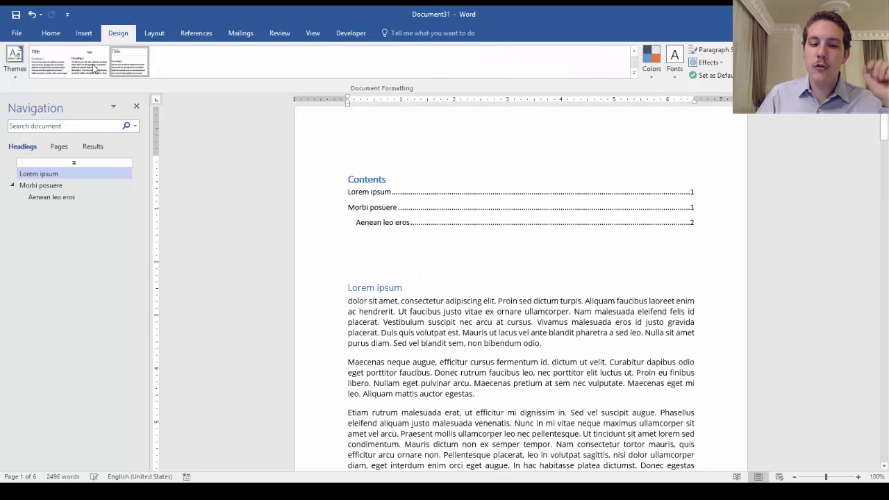
click(635, 51)
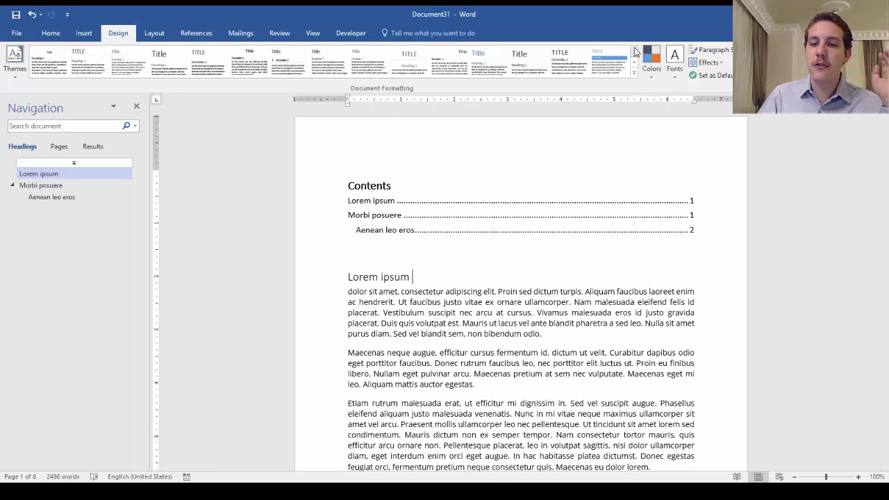
click(449, 65)
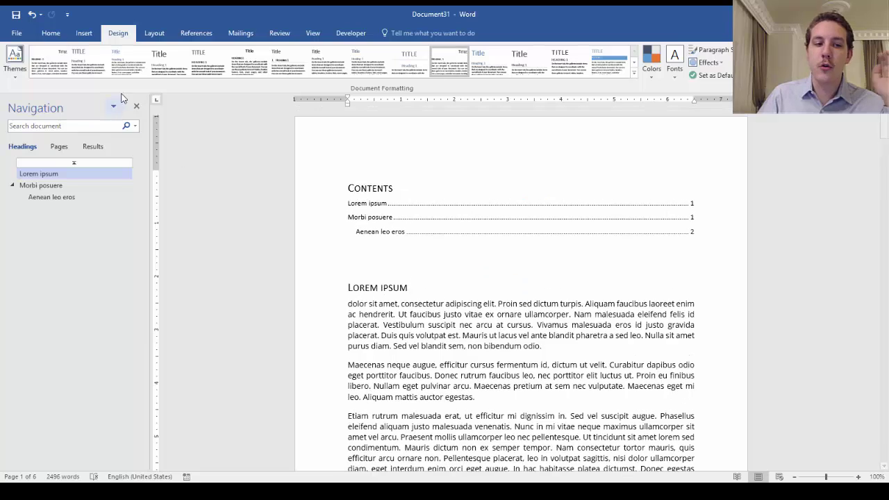
click(249, 61)
click(409, 61)
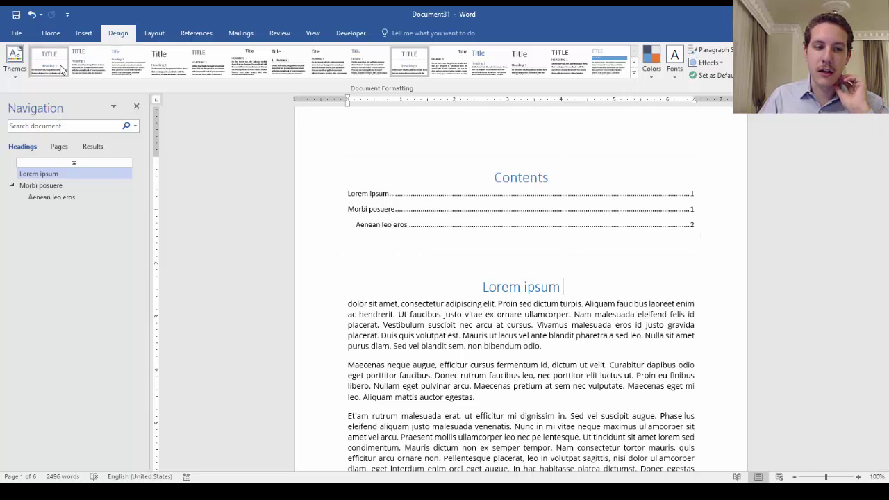
Apply the last style set in the document formatting gallery, with a bold blue Contents title and left-aligned blue headings
click(633, 62)
click(128, 64)
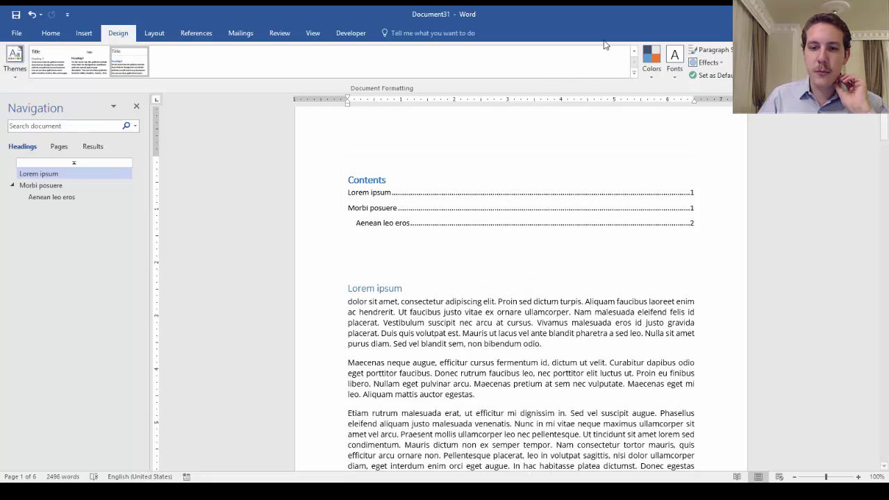
click(634, 54)
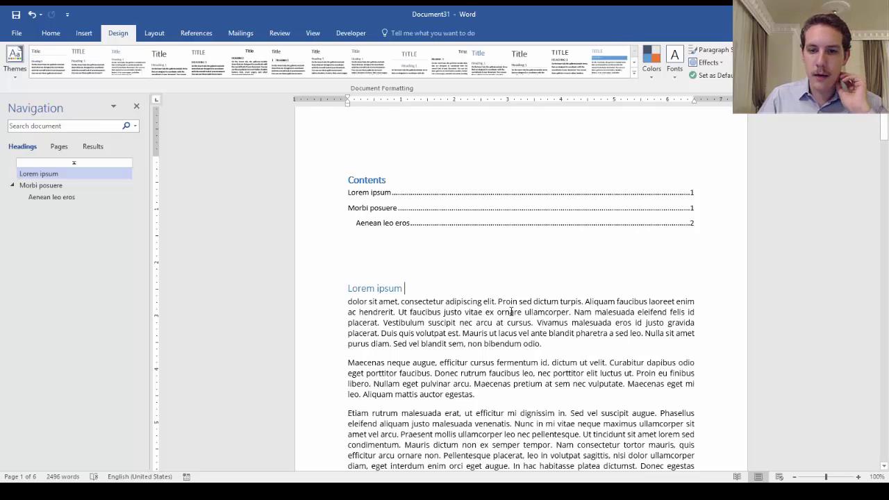
Examine how the chosen style set looks in the table of contents, headings and body text across the pages
click(49, 33)
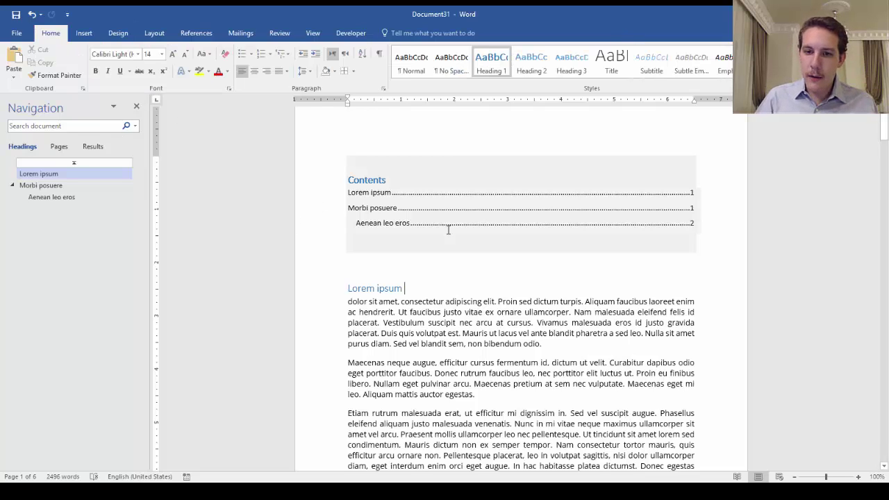
click(499, 258)
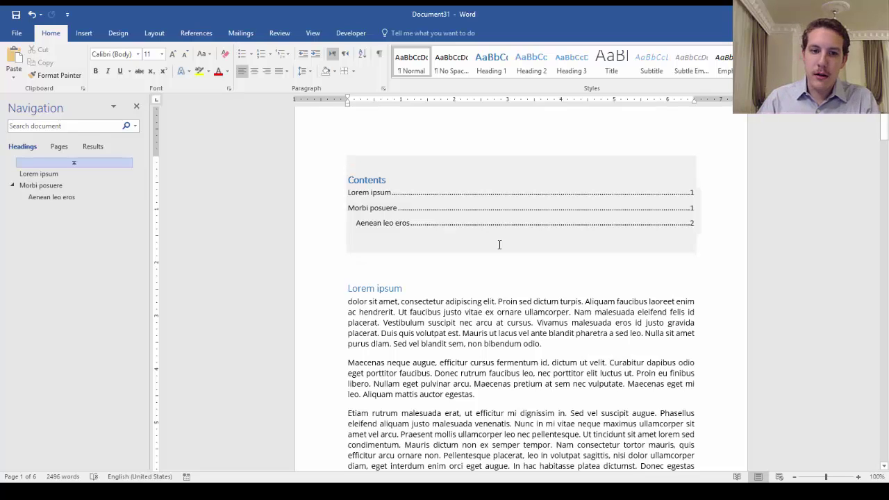
click(514, 301)
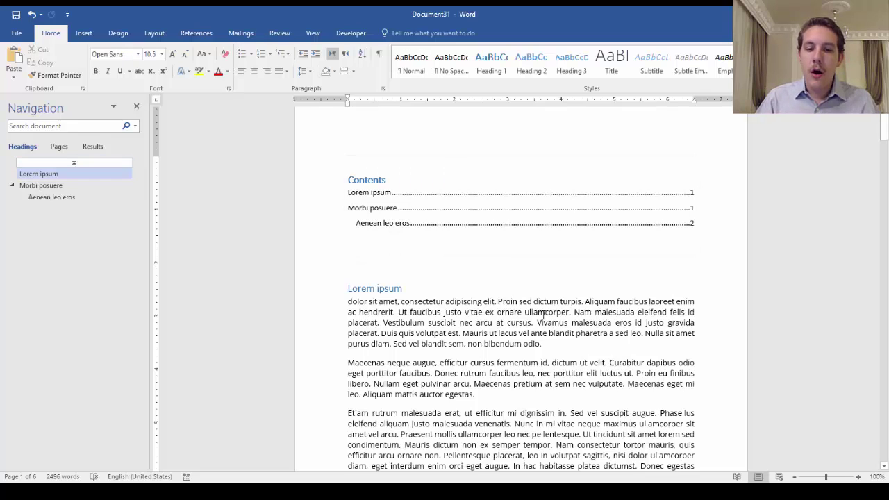
scroll(544, 316, down, 1)
triple_click(497, 302)
click(508, 303)
triple_click(554, 325)
click(554, 325)
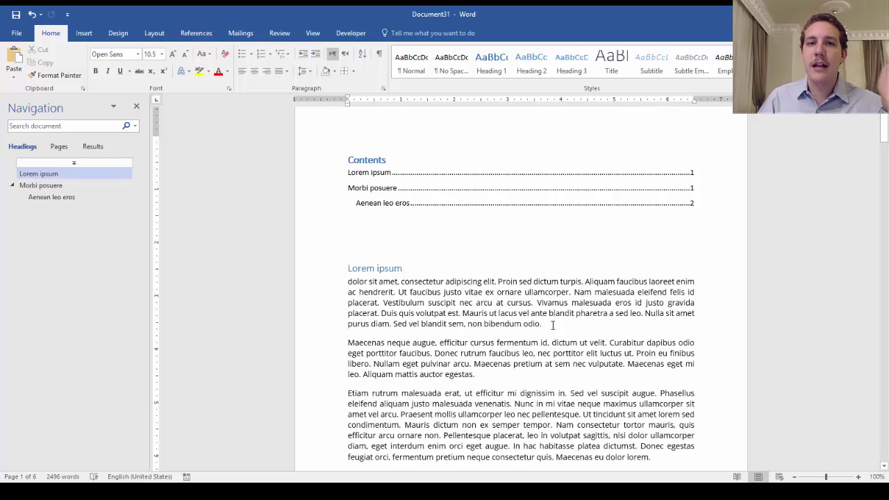
triple_click(589, 327)
click(574, 338)
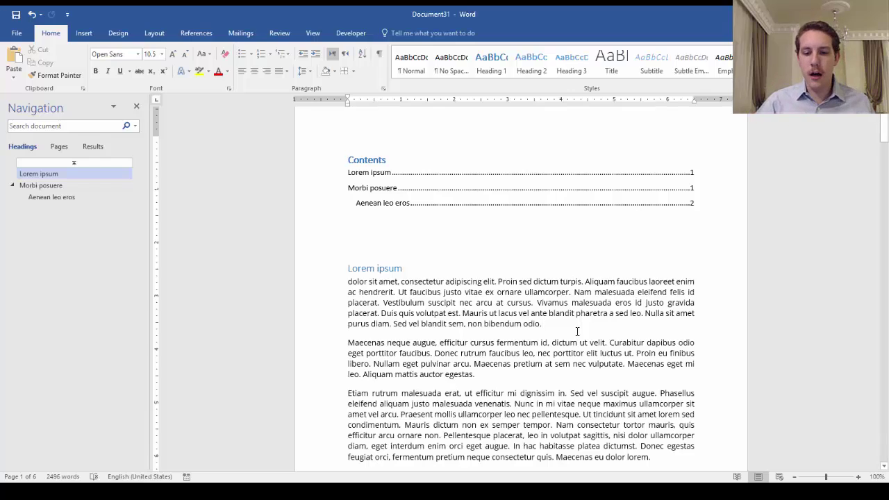
triple_click(626, 327)
click(632, 354)
scroll(587, 367, down, 4)
scroll(523, 306, down, 12)
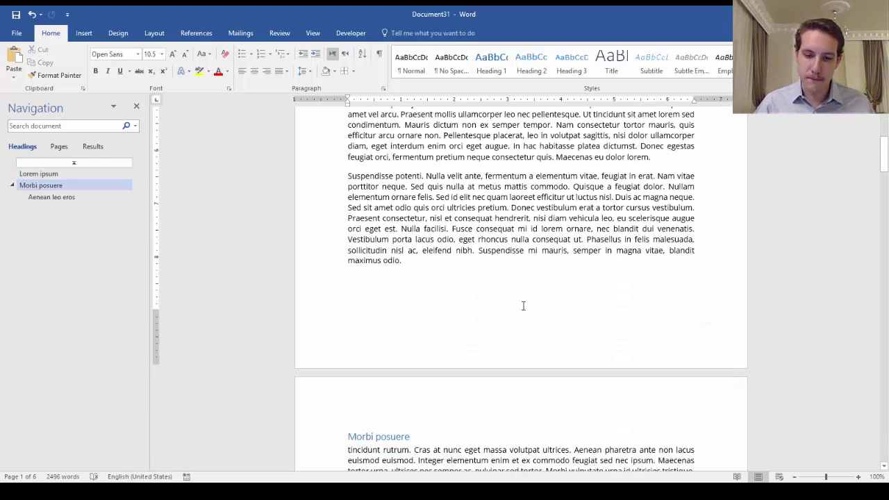
scroll(522, 306, down, 15)
drag(886, 236, 884, 121)
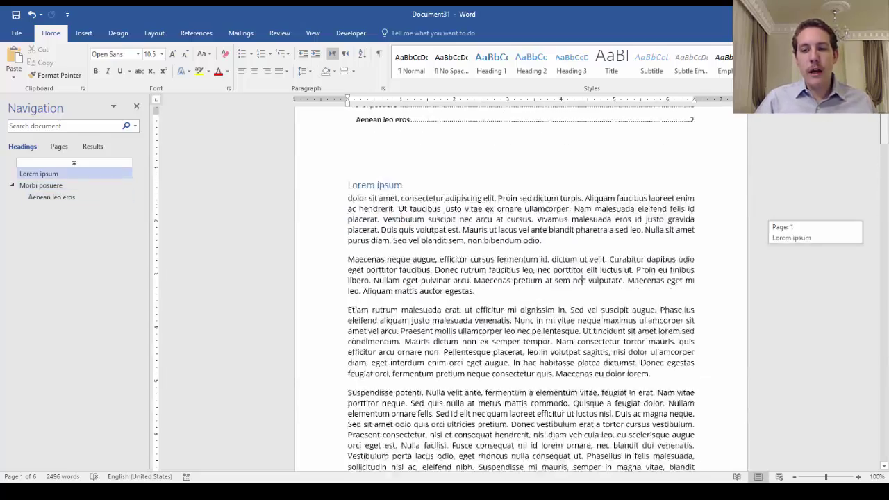
Add centered Plain Number 2 page numbers at the bottom of the pages and return to the document body
click(84, 32)
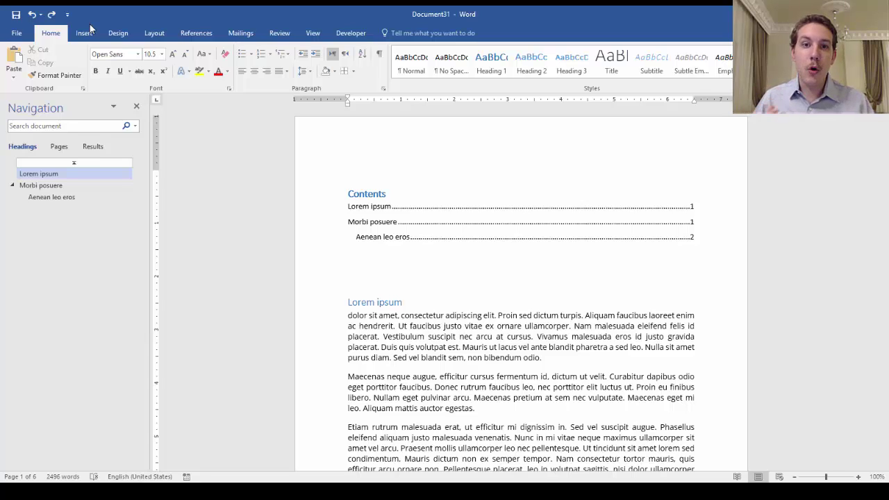
click(82, 32)
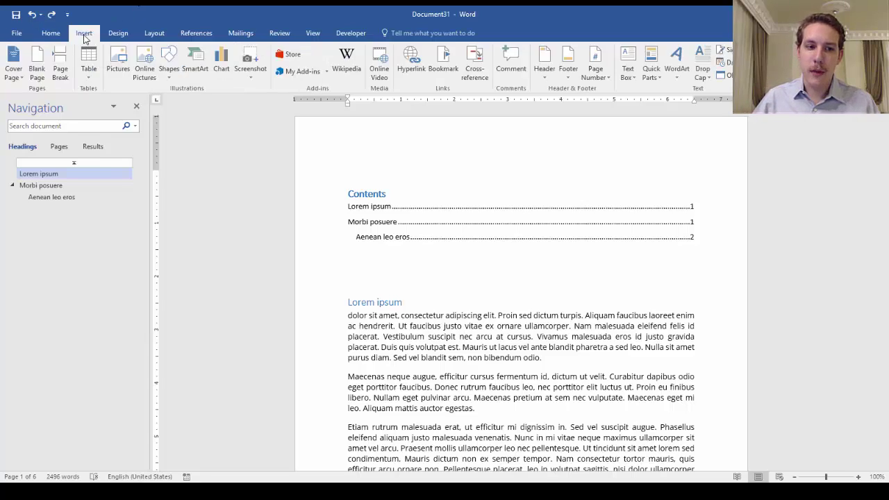
click(596, 73)
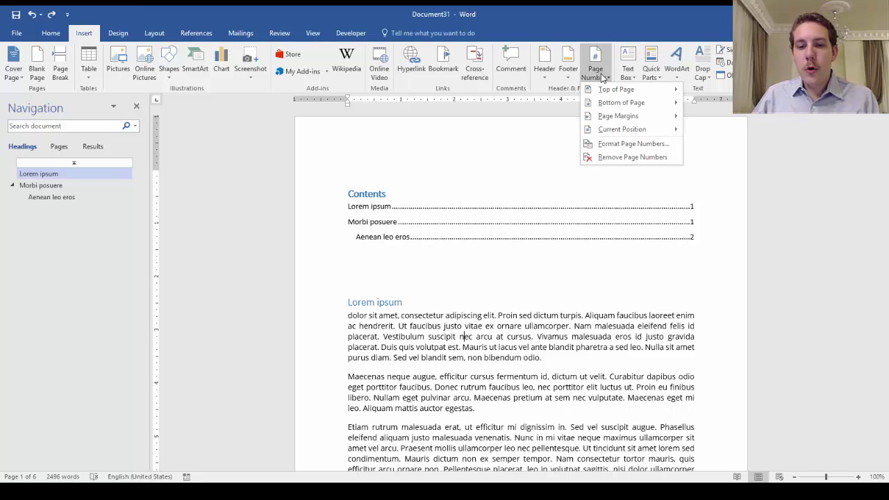
mouse_move(635, 103)
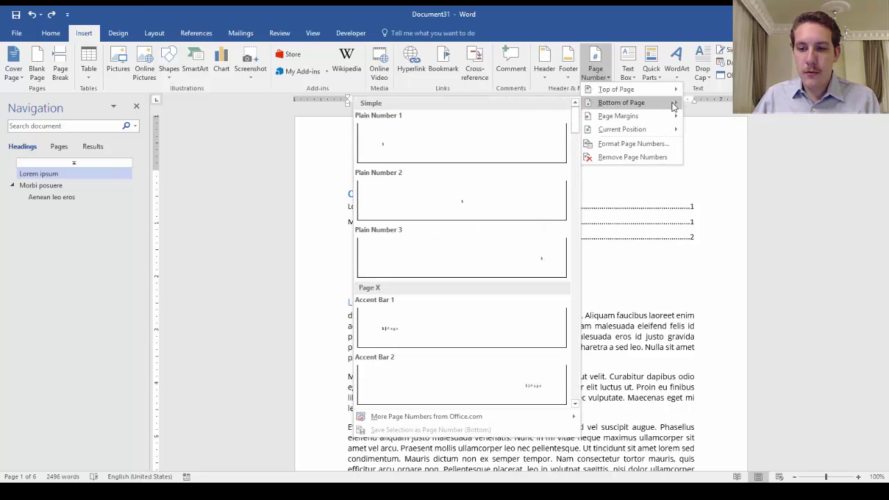
click(515, 191)
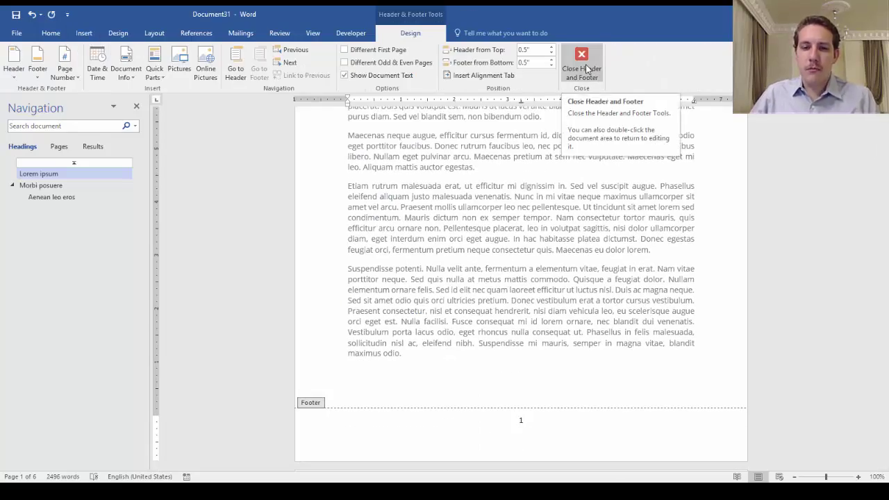
click(586, 70)
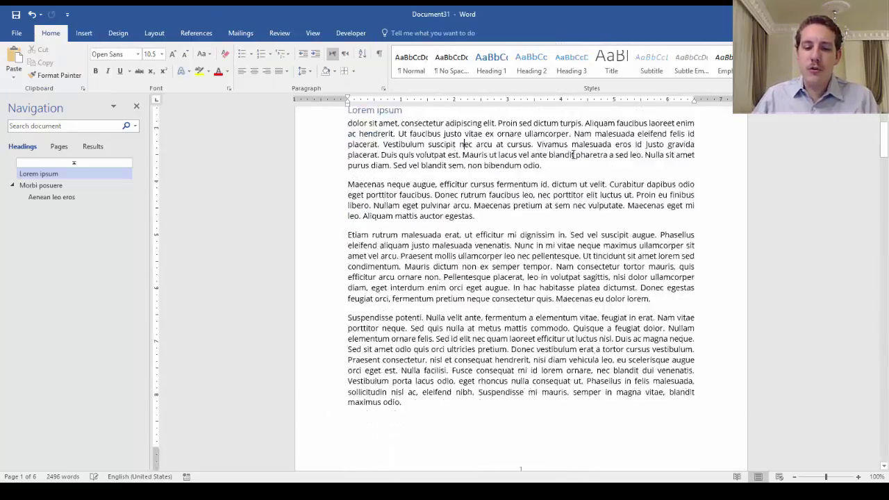
scroll(573, 155, down, 1)
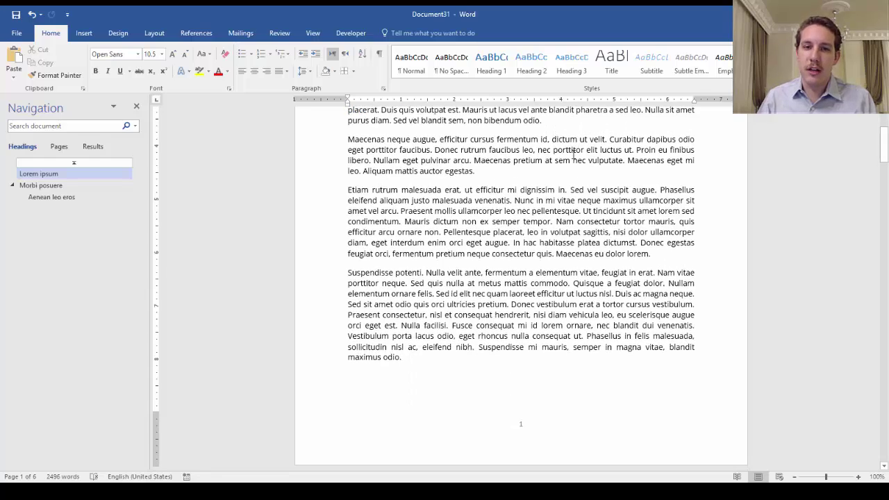
scroll(590, 174, up, 4)
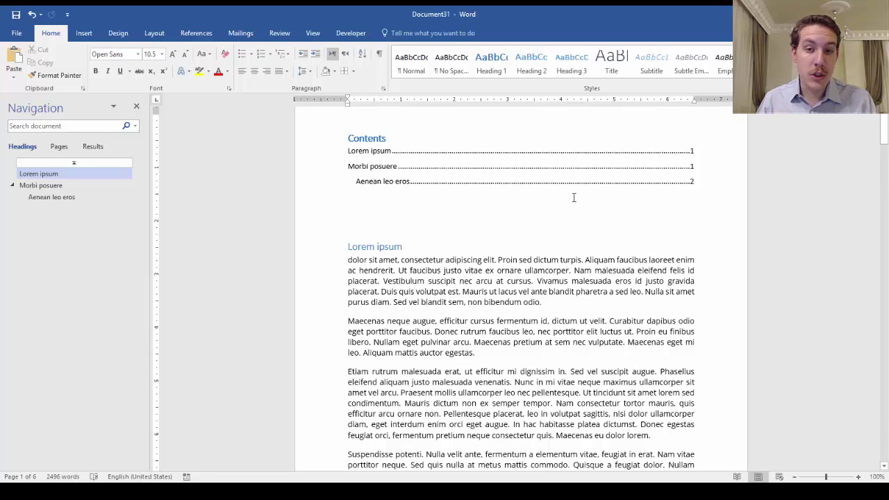
scroll(541, 208, down, 1)
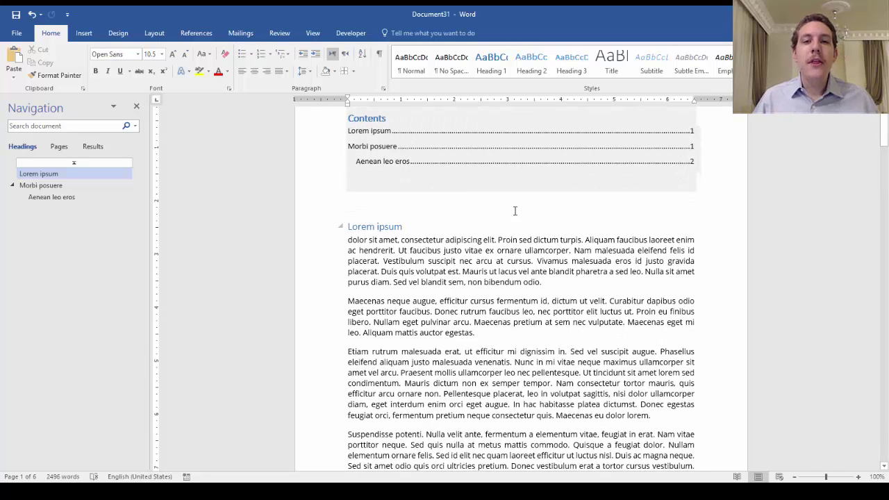
scroll(521, 251, up, 1)
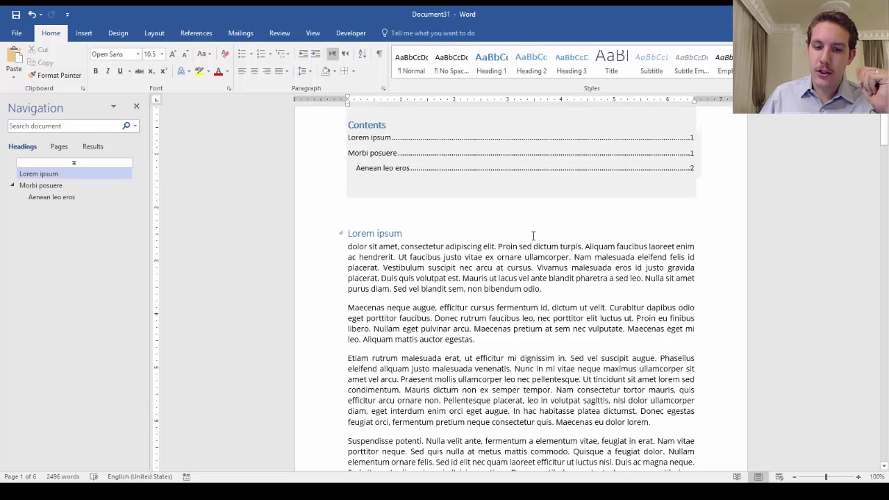
click(529, 225)
click(552, 207)
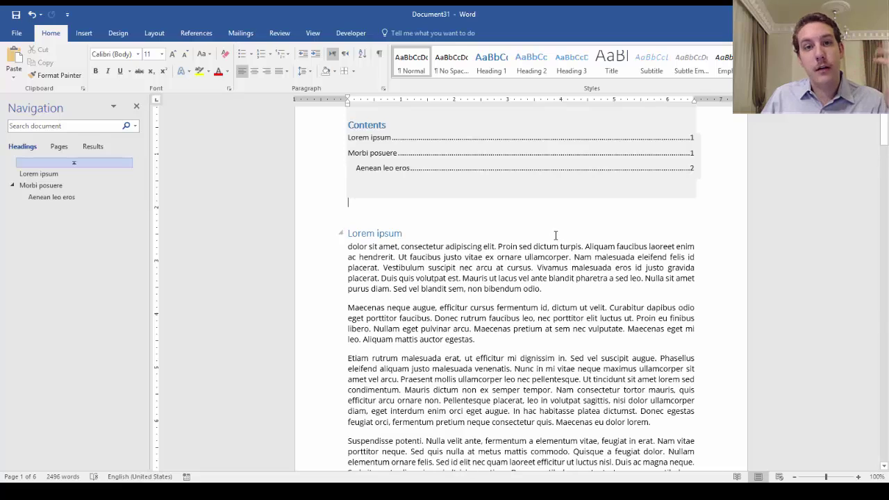
scroll(556, 240, up, 2)
scroll(549, 246, up, 1)
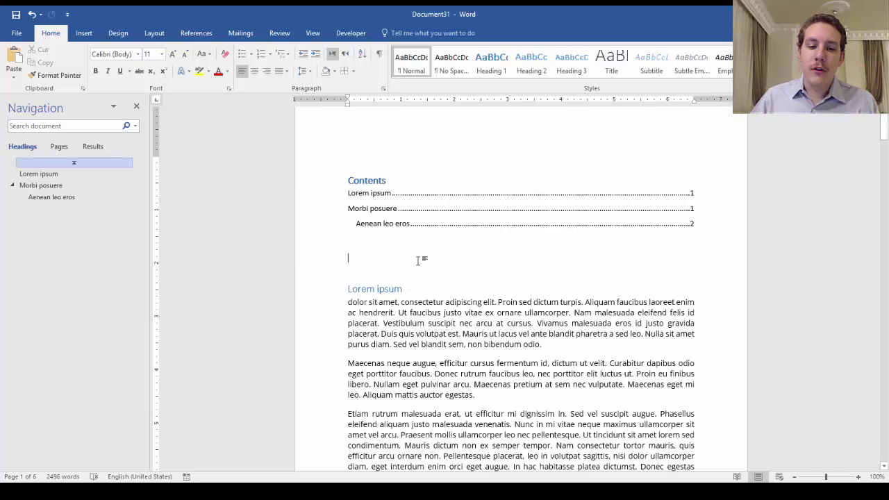
Insert a Next Page section break directly before the "Lorem ipsum" heading
click(345, 288)
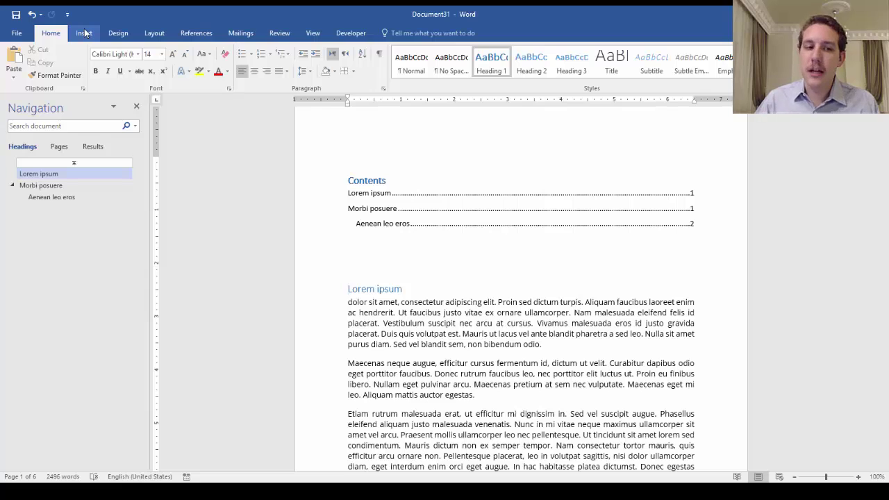
click(156, 33)
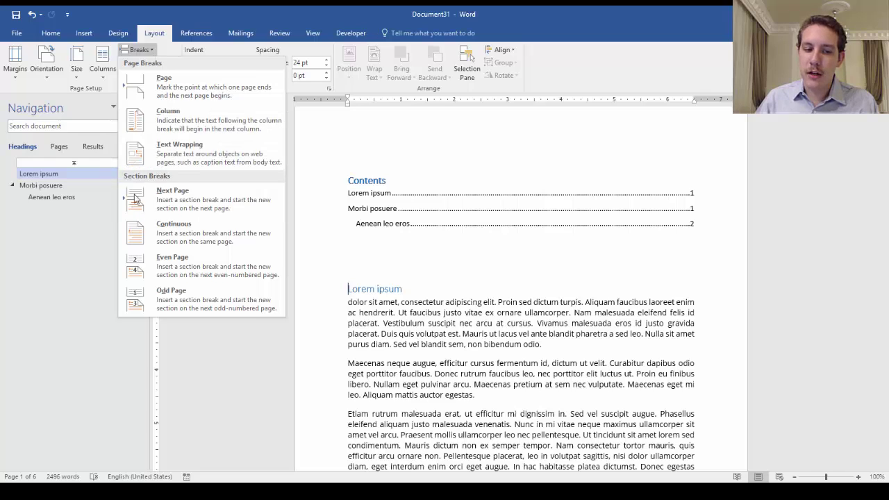
click(173, 203)
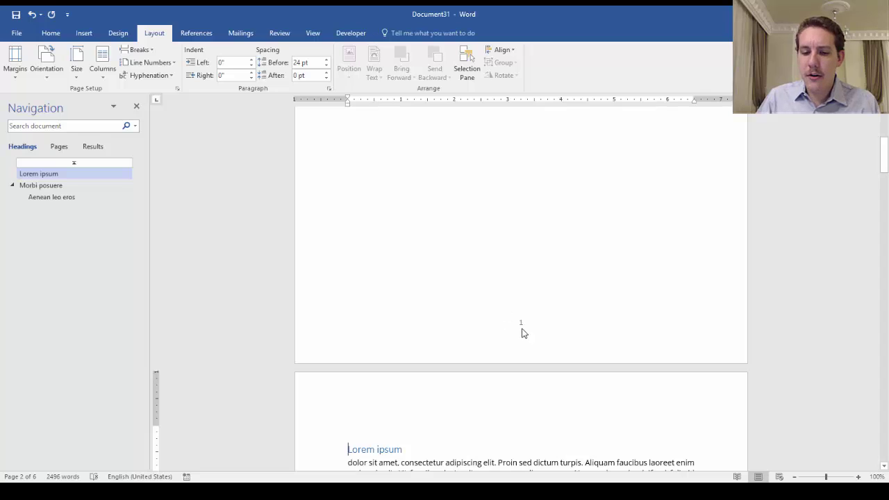
Examine the page numbers and layout of the contents page and the body pages following the section break
scroll(536, 335, down, 3)
key(ctrl+Home)
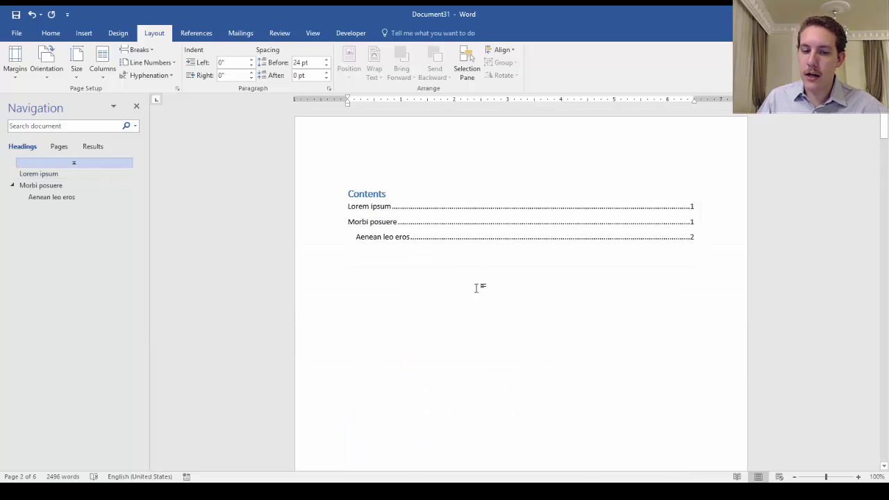
scroll(488, 289, down, 5)
scroll(491, 288, down, 2)
scroll(494, 237, up, 3)
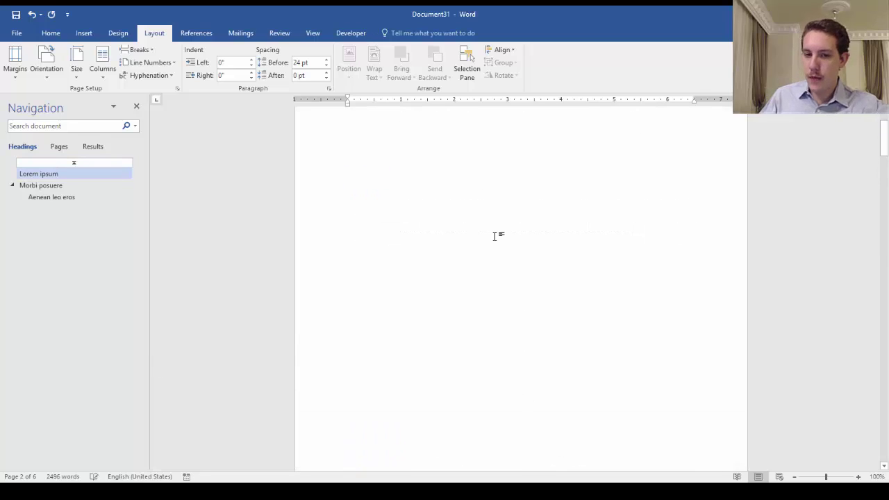
scroll(485, 238, up, 2)
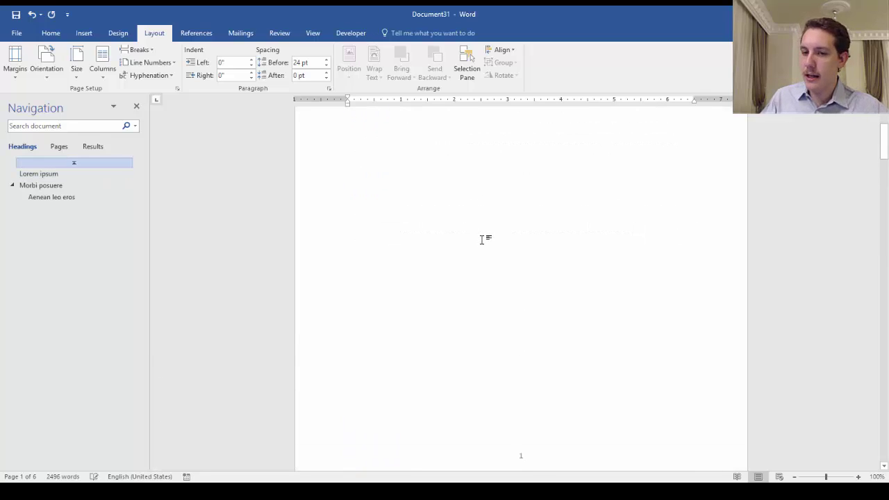
scroll(483, 239, up, 1)
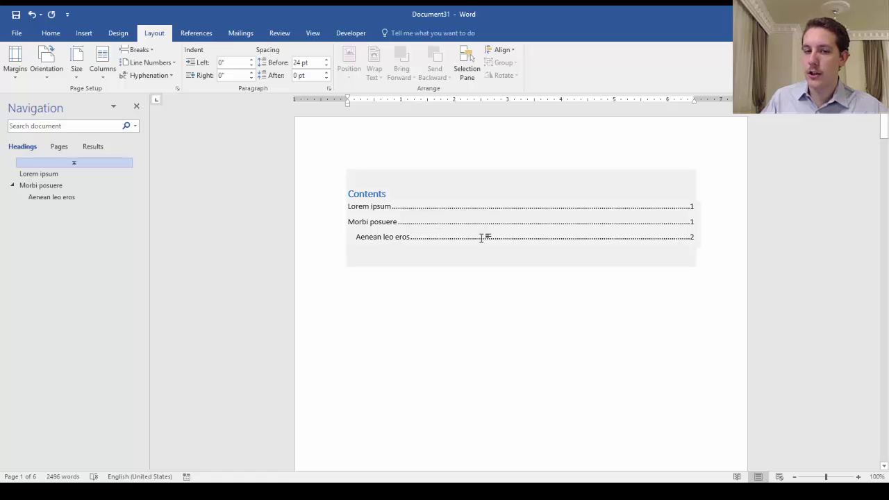
scroll(482, 239, down, 5)
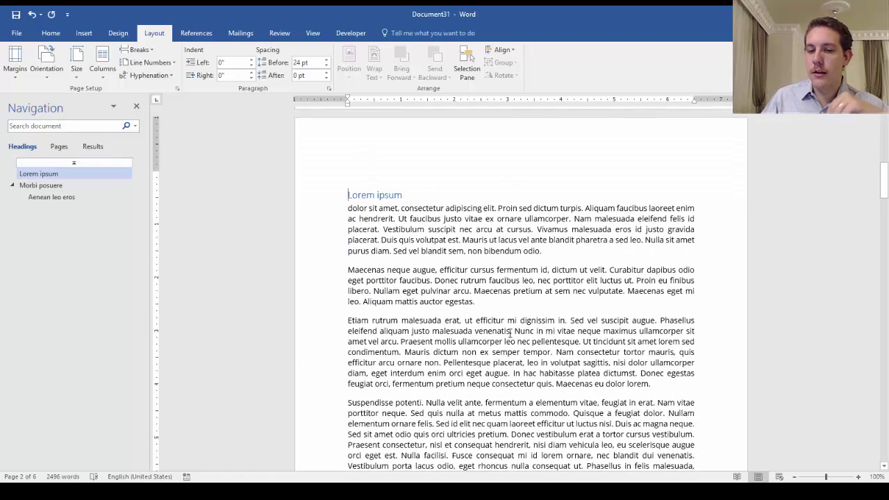
scroll(510, 334, down, 4)
scroll(510, 334, up, 9)
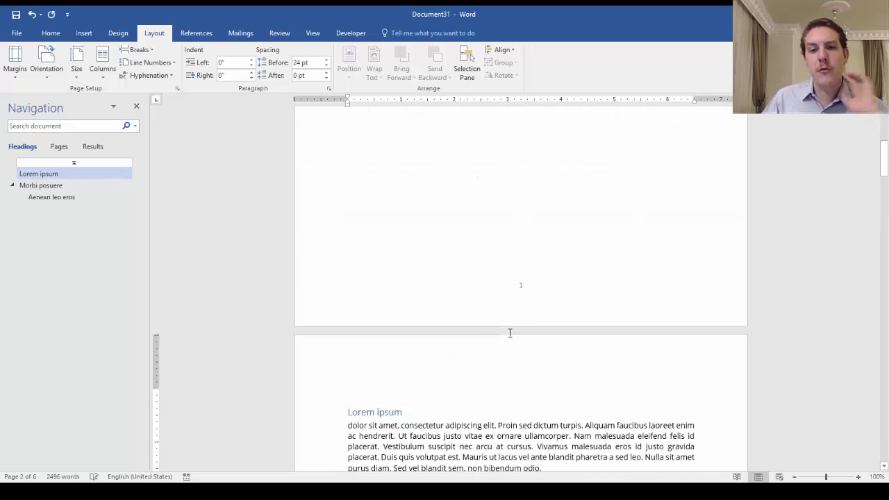
scroll(467, 254, up, 2)
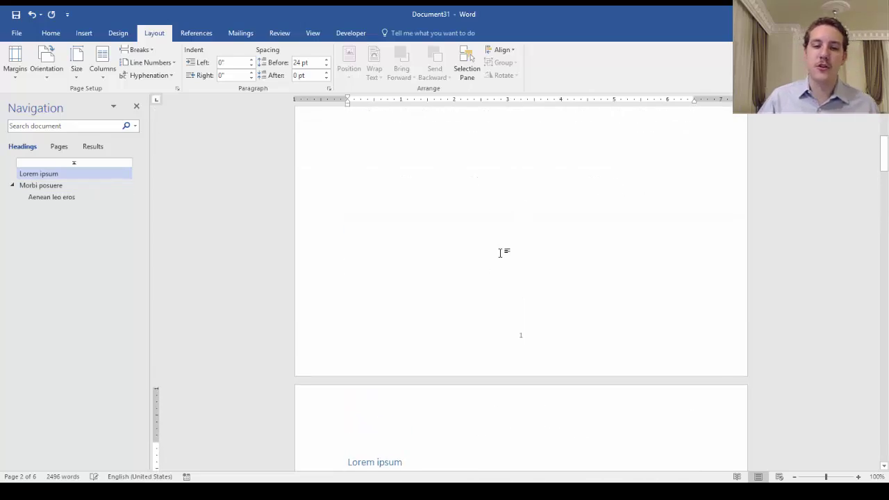
scroll(537, 271, up, 2)
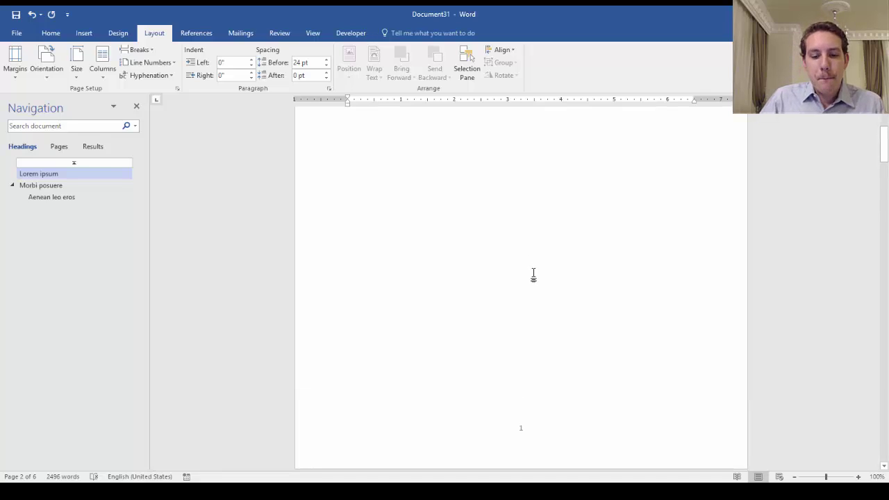
Unlink the section 2 footer from the previous section and return to the document body
scroll(545, 276, down, 15)
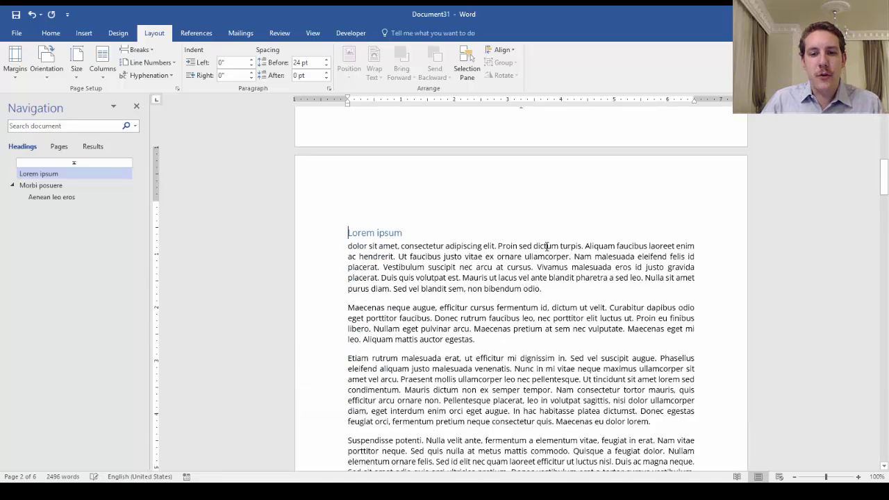
scroll(549, 236, down, 1)
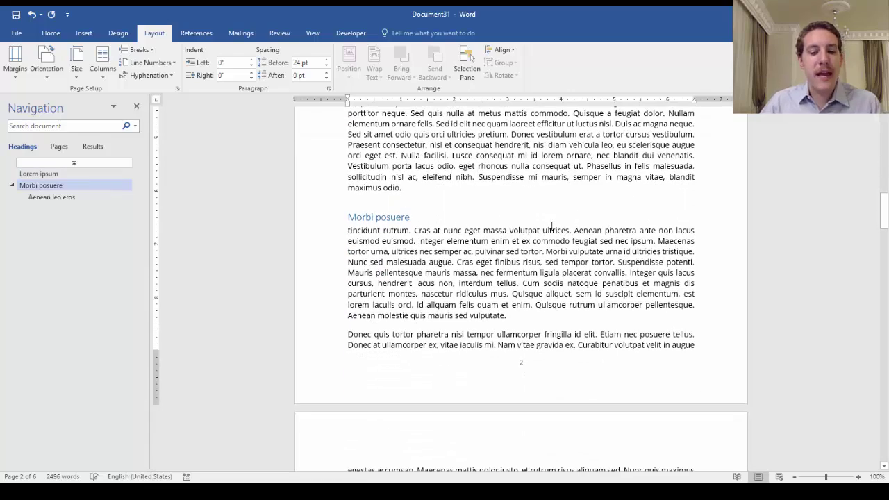
double_click(551, 375)
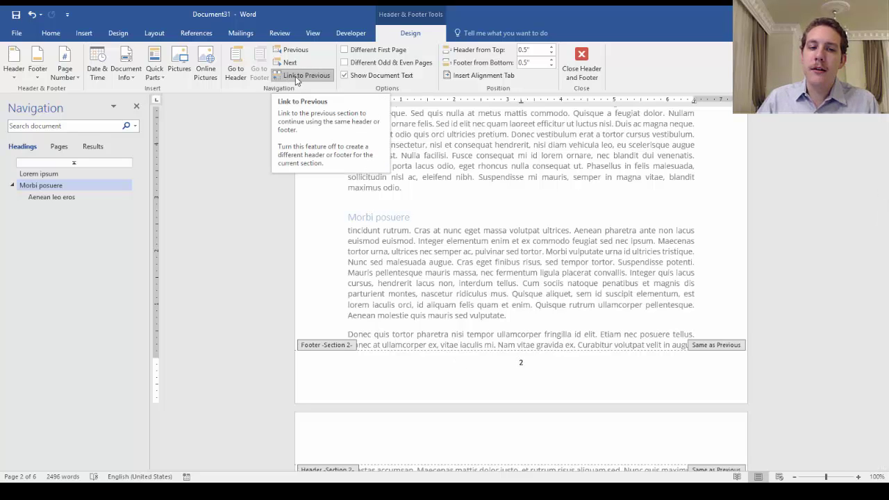
scroll(520, 417, up, 3)
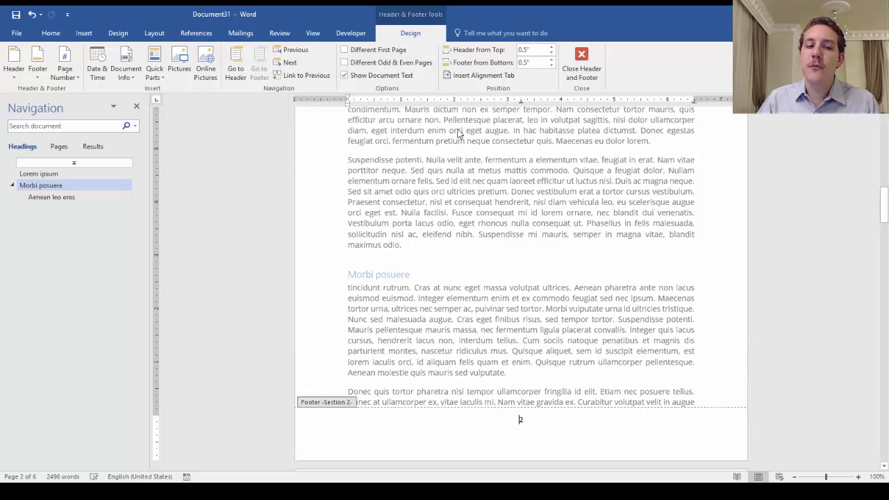
double_click(554, 403)
Change the page number format in the contents page's section 1 footer to lowercase Roman numerals (i, ii, iii)
scroll(554, 296, up, 15)
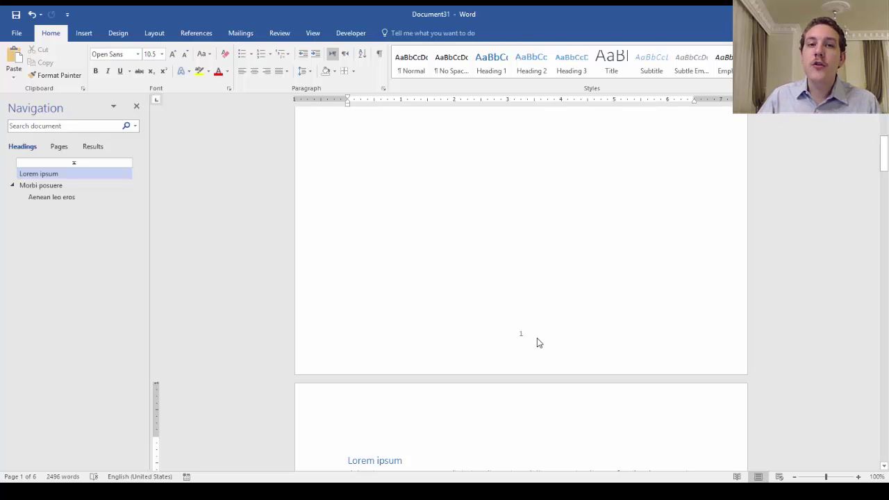
double_click(536, 342)
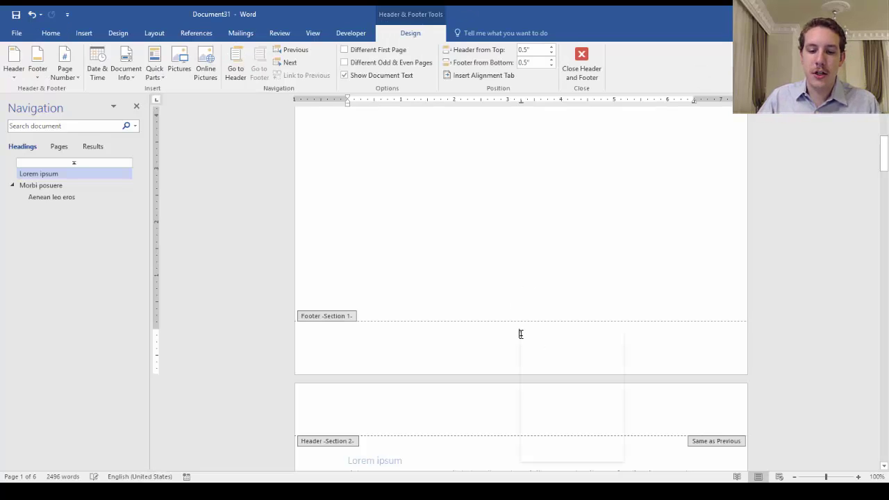
right_click(520, 335)
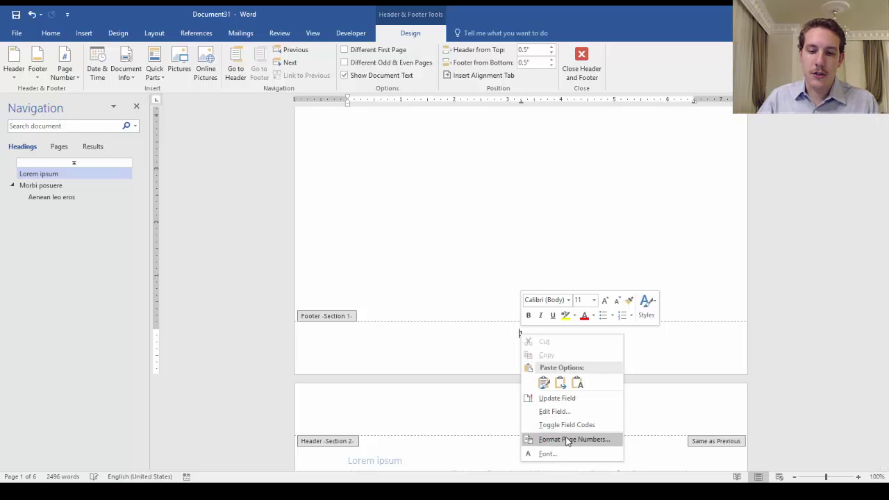
click(521, 334)
right_click(520, 335)
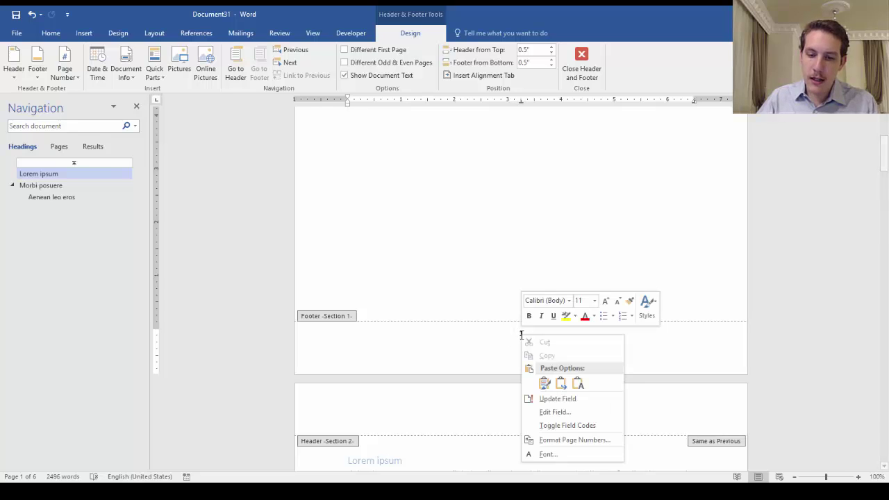
click(549, 441)
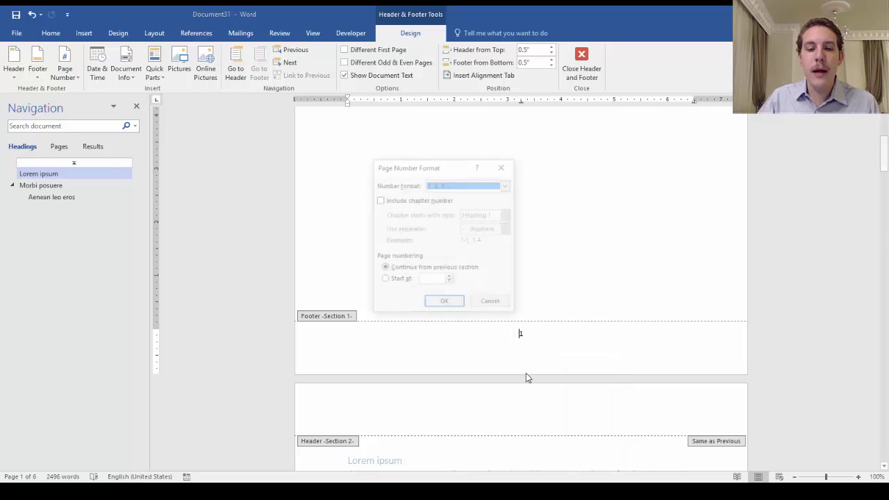
click(506, 185)
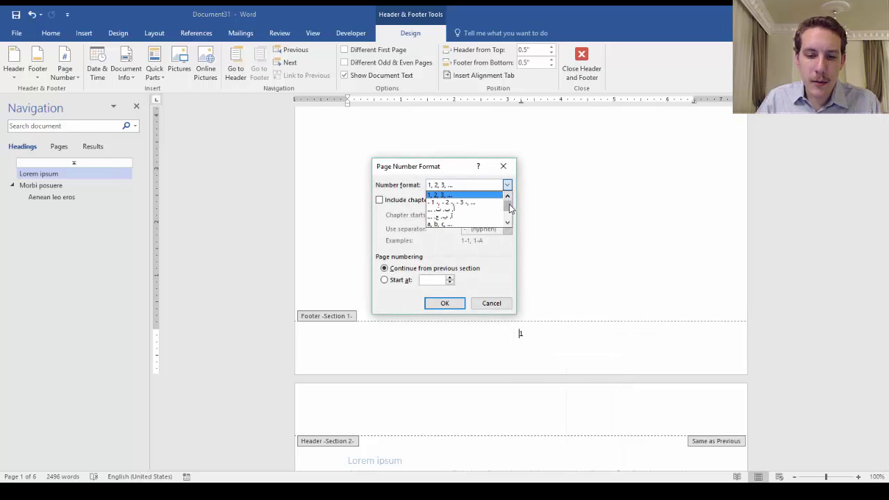
scroll(509, 205, down, 2)
click(463, 215)
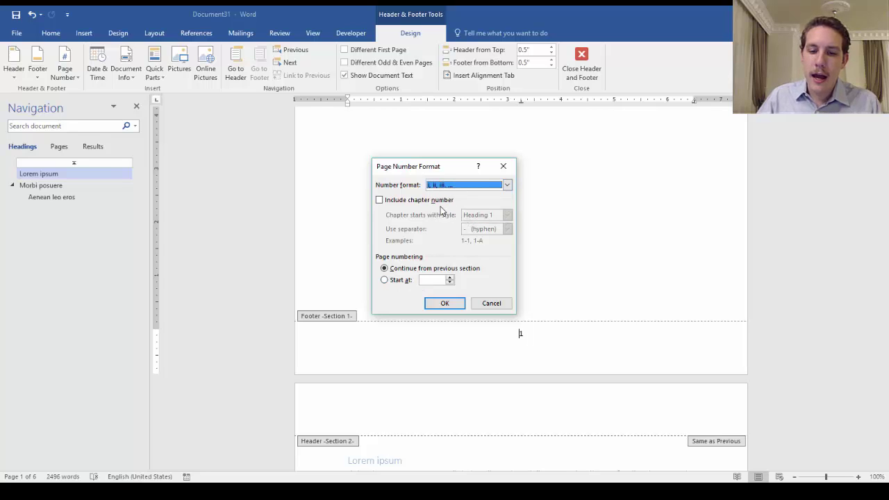
click(450, 305)
scroll(513, 303, down, 3)
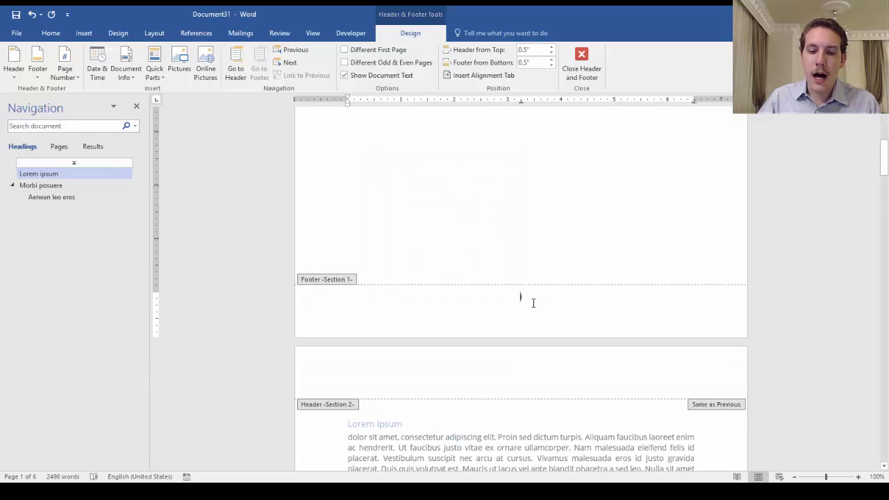
Leave the footer and check the page numbers on the contents page and the body pages
click(581, 62)
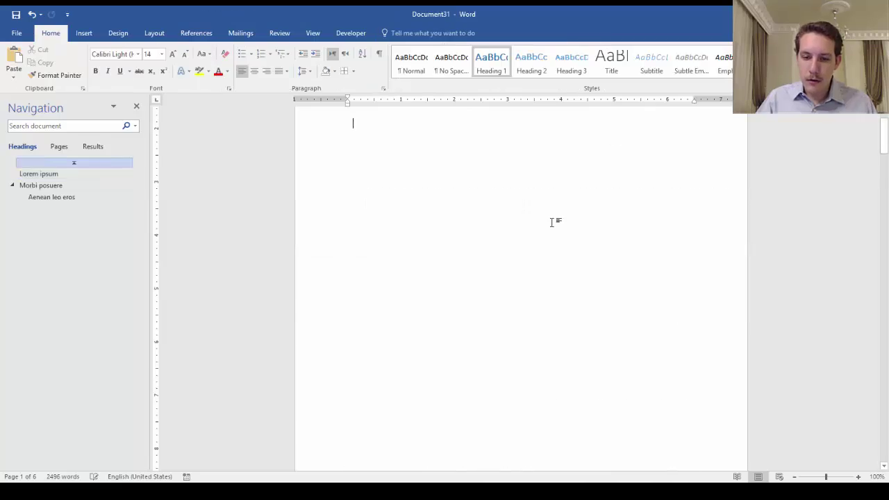
scroll(553, 222, down, 7)
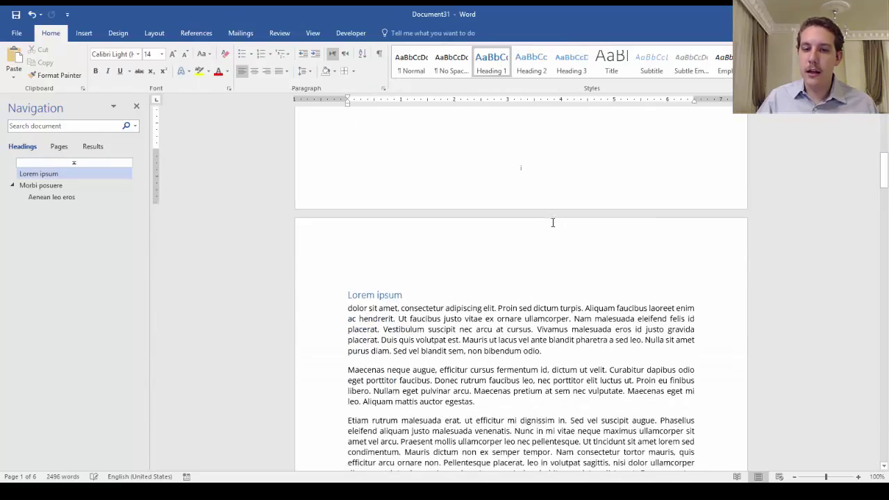
scroll(552, 222, down, 9)
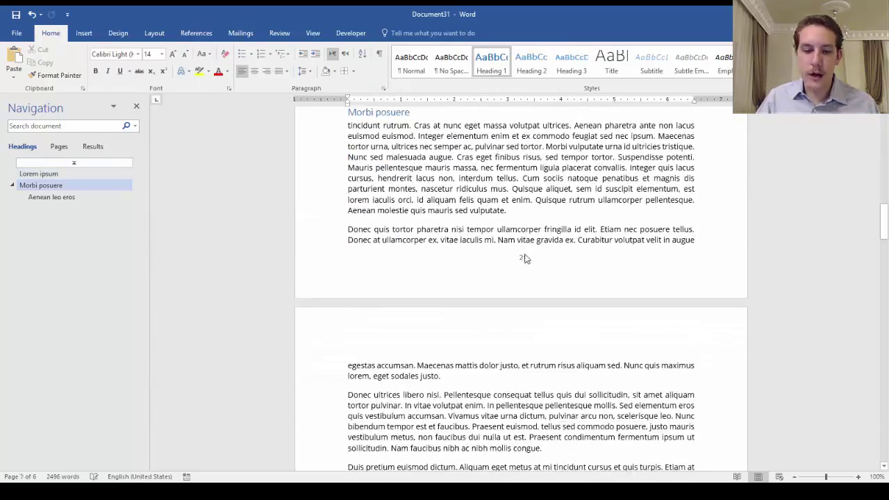
key(ctrl+Home)
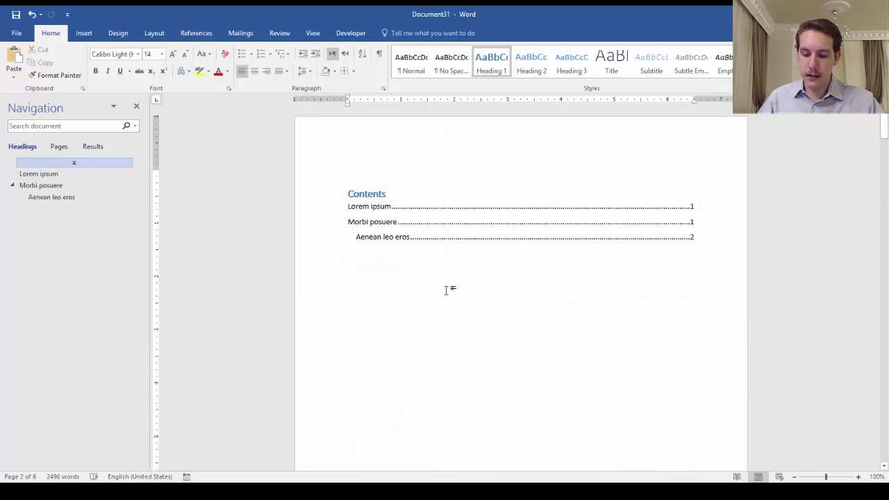
Add empty paragraphs below the table of contents until section 1 runs onto a second page
click(344, 258)
key(Return)
key(Return)
key(Return)
key(Return)
key(Return)
key(Return)
key(Return)
key(Return)
key(Return)
key(Return)
key(Return)
key(Return)
key(Return)
key(Return)
key(Return)
key(Return)
key(Return)
key(Return)
key(Return)
key(Return)
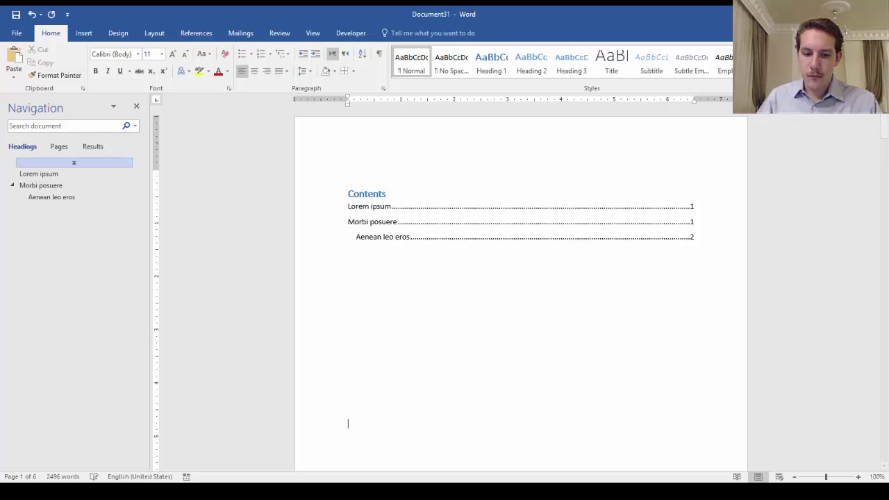
key(Return)
key(Return)
key(Return)
key(Return)
key(Return)
key(Return)
key(Return)
key(Return)
key(Return)
key(Return)
key(Return)
key(Return)
key(Return)
key(Return)
key(Return)
key(Return)
key(Return)
key(Return)
key(Return)
key(Return)
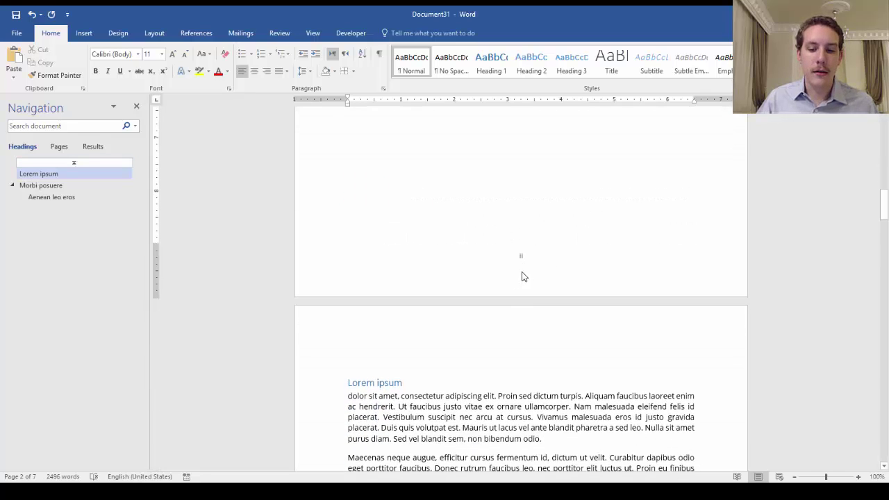
Set the page numbering in the section 2 footer to start at 1 and return to the document body
scroll(523, 278, down, 15)
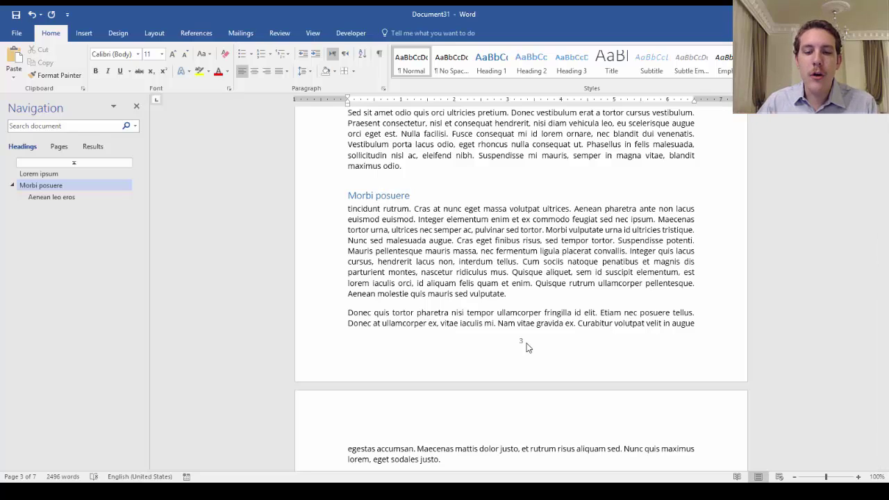
double_click(527, 348)
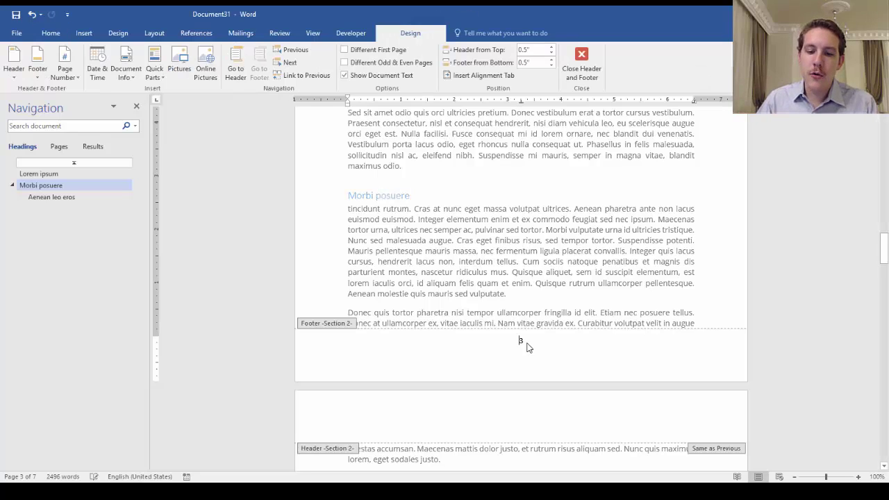
right_click(520, 341)
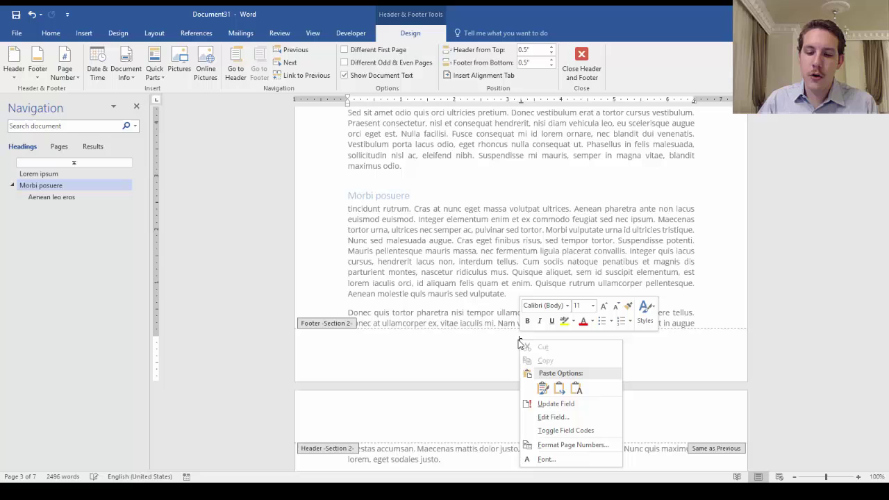
click(567, 445)
click(417, 282)
click(445, 303)
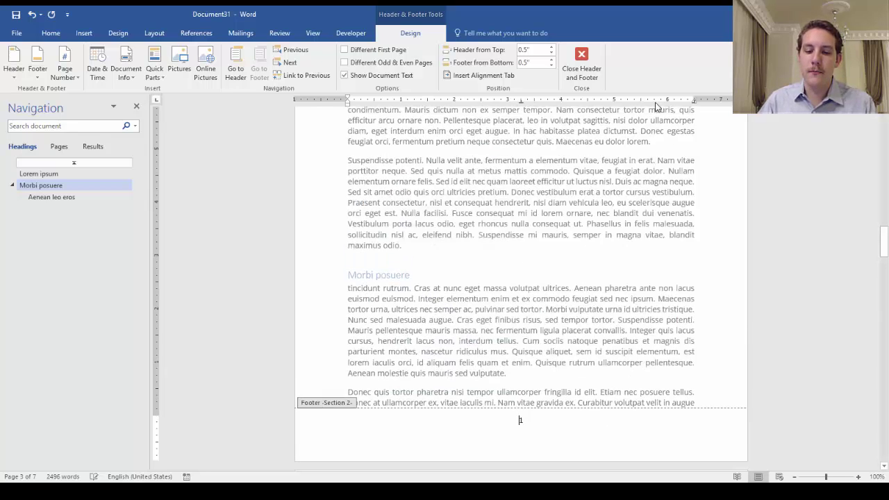
click(586, 66)
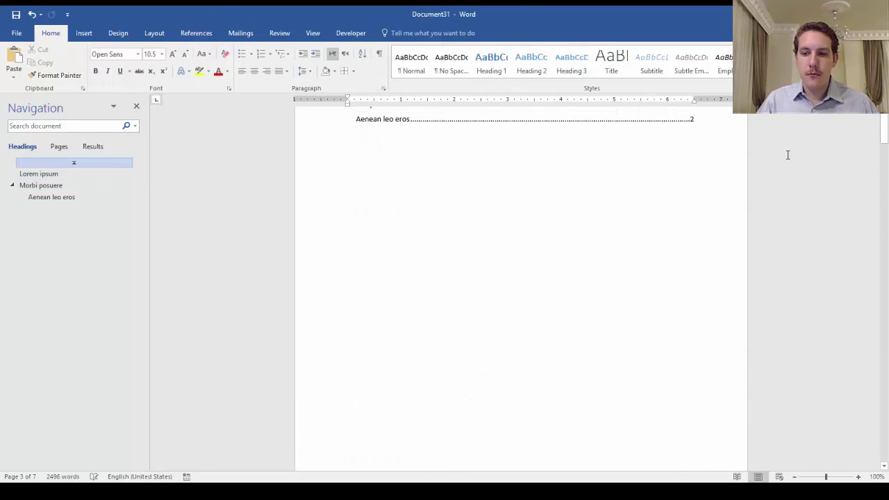
Insert a page break above the Contents heading so that a blank front page precedes the table of contents
drag(883, 135, 862, 113)
click(604, 326)
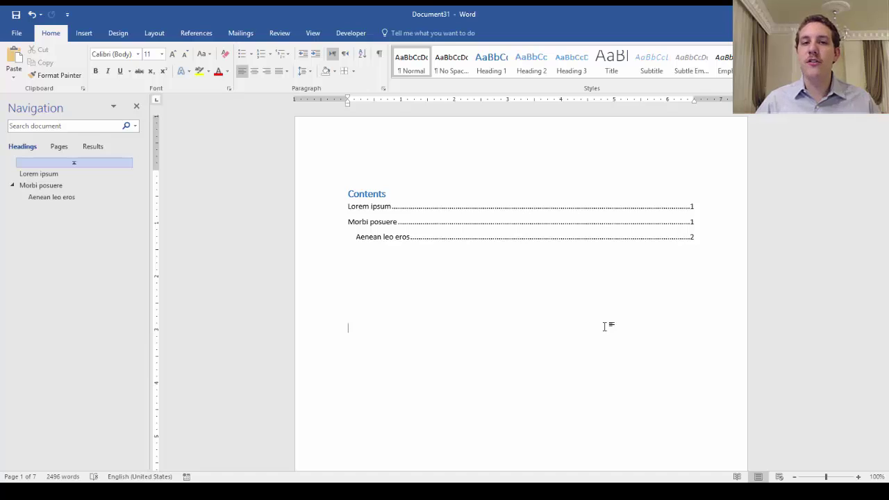
scroll(629, 278, down, 3)
mouse_move(886, 124)
mouse_down()
mouse_move(872, 224)
mouse_move(884, 212)
mouse_move(885, 222)
mouse_move(860, 313)
mouse_move(877, 250)
mouse_move(885, 125)
mouse_up()
click(623, 195)
scroll(623, 194, up, 5)
click(350, 164)
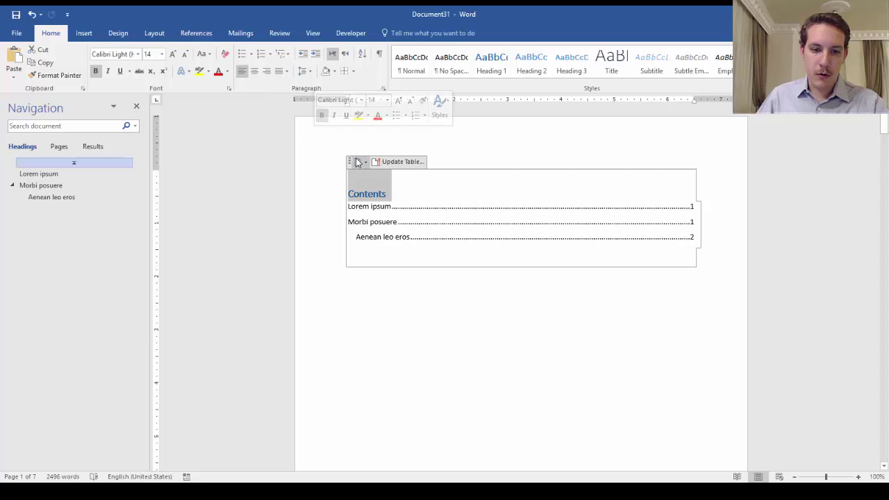
click(83, 33)
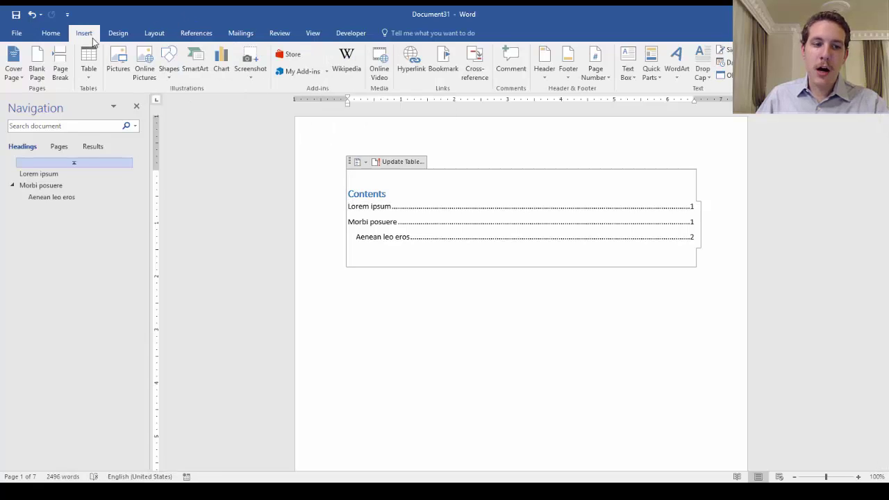
click(60, 68)
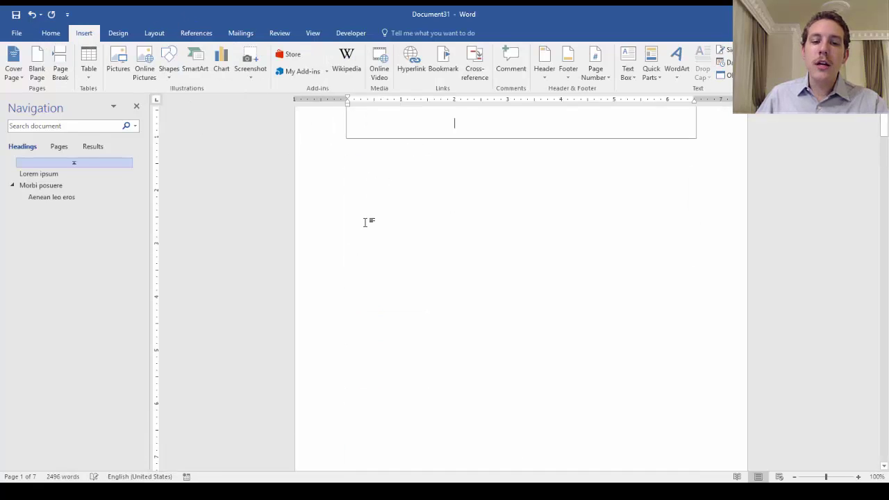
scroll(389, 208, up, 1)
triple_click(562, 210)
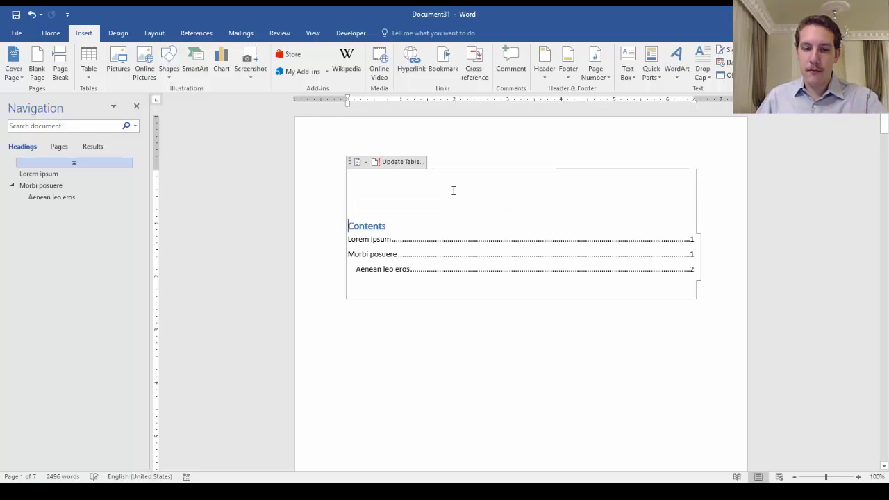
click(381, 199)
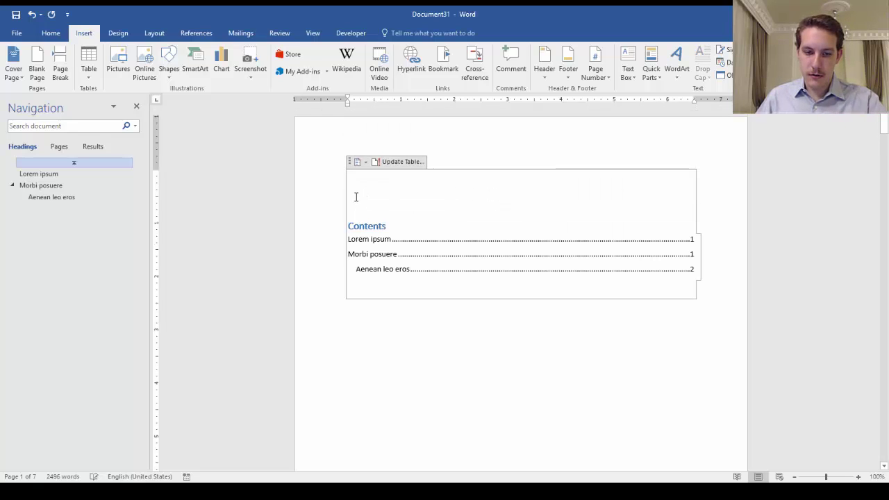
click(60, 68)
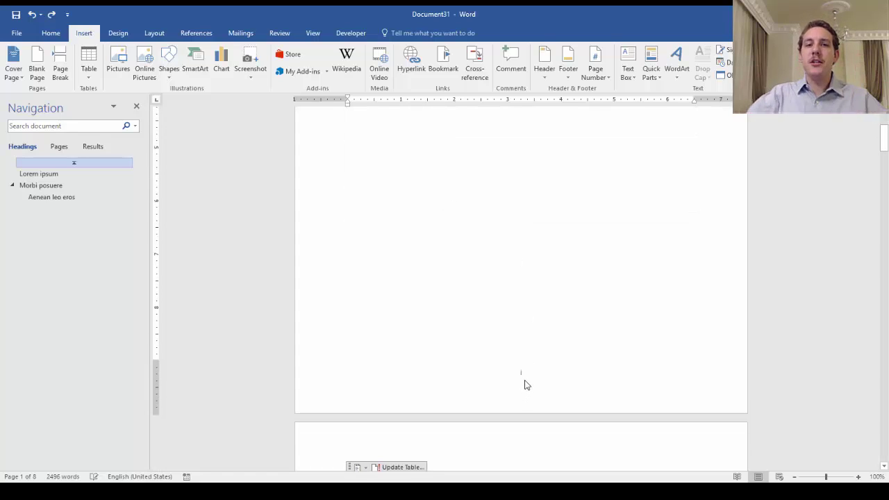
Turn on Different First Page for section 1 and return to the document body
scroll(554, 384, down, 10)
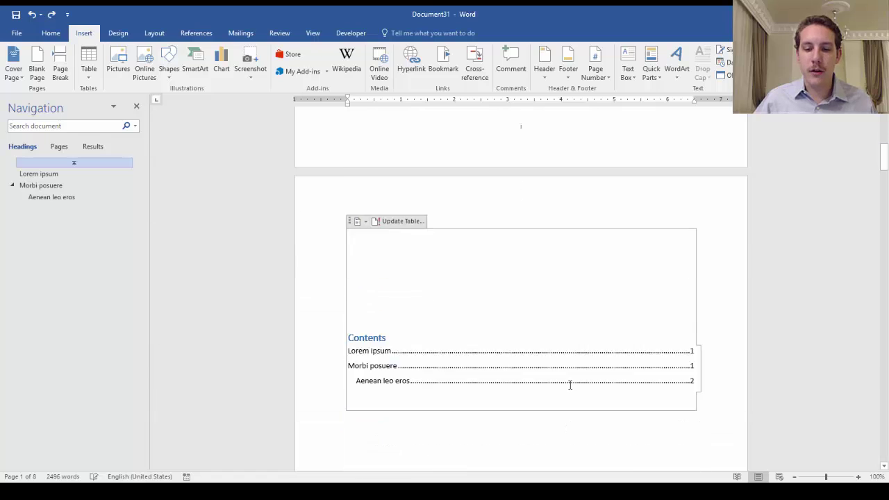
scroll(581, 316, up, 2)
scroll(554, 315, down, 3)
double_click(548, 310)
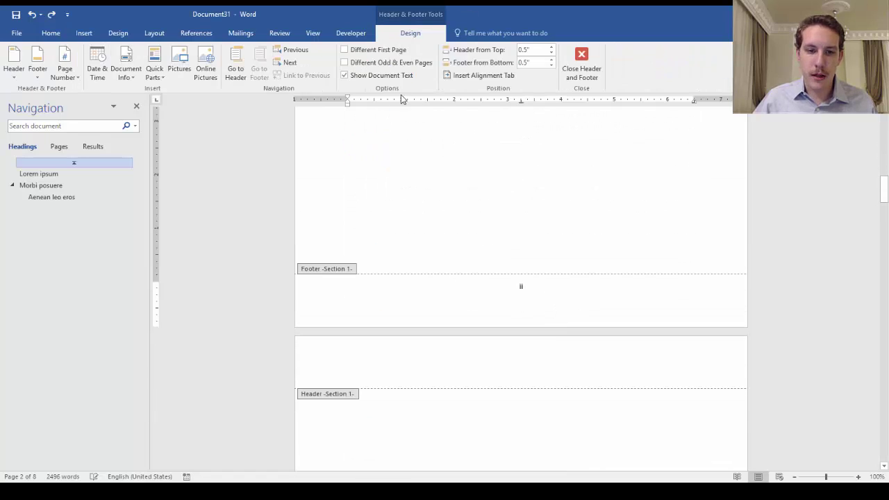
click(344, 50)
click(589, 71)
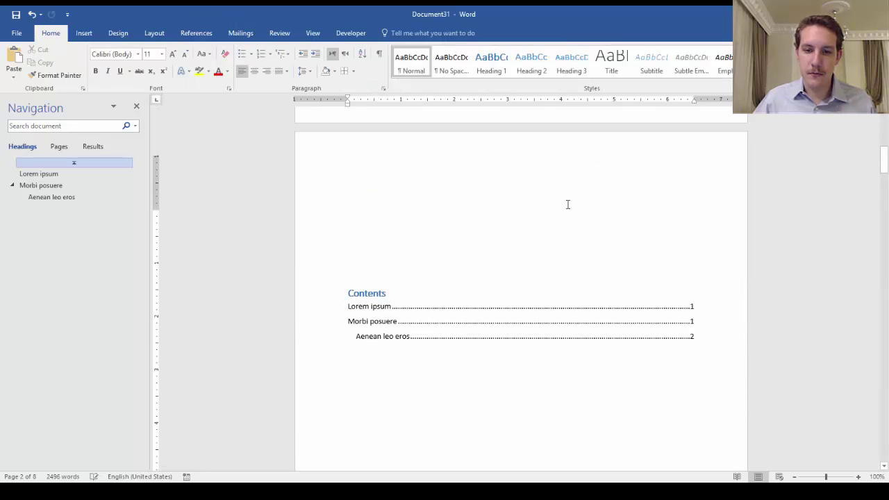
Examine the page numbering on the blank front page, the contents pages and the first body pages
scroll(568, 204, up, 5)
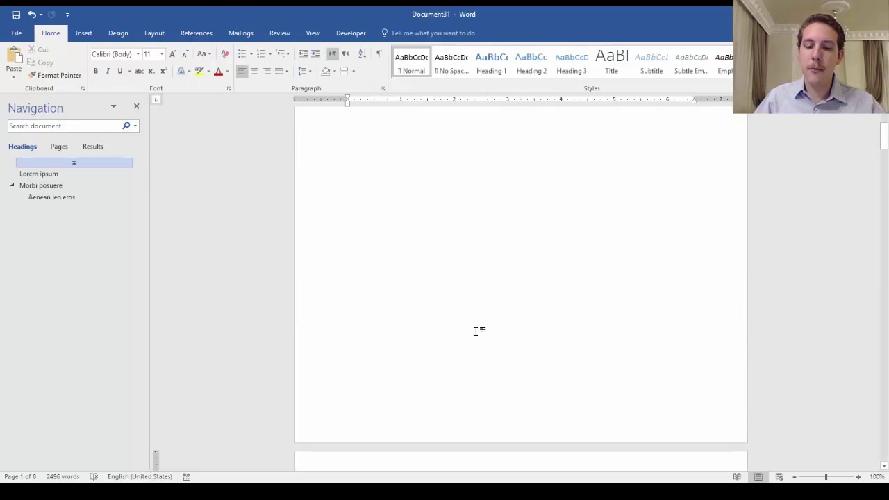
scroll(512, 340, up, 6)
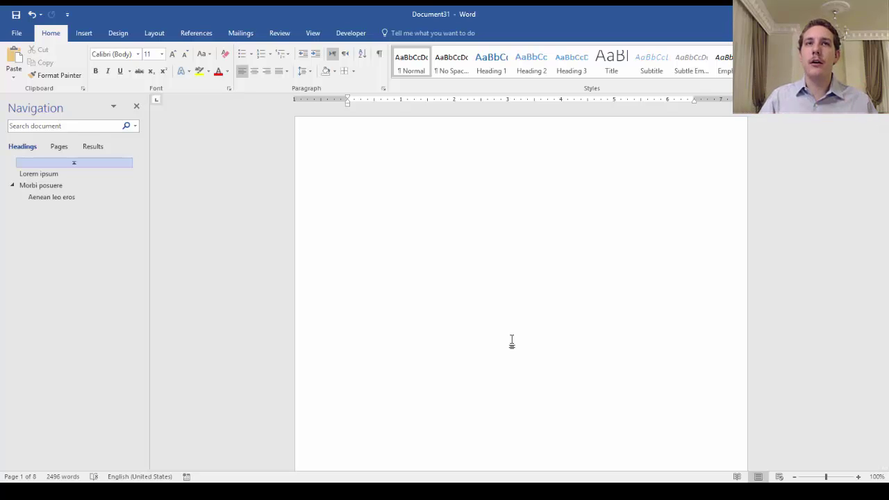
scroll(518, 233, down, 7)
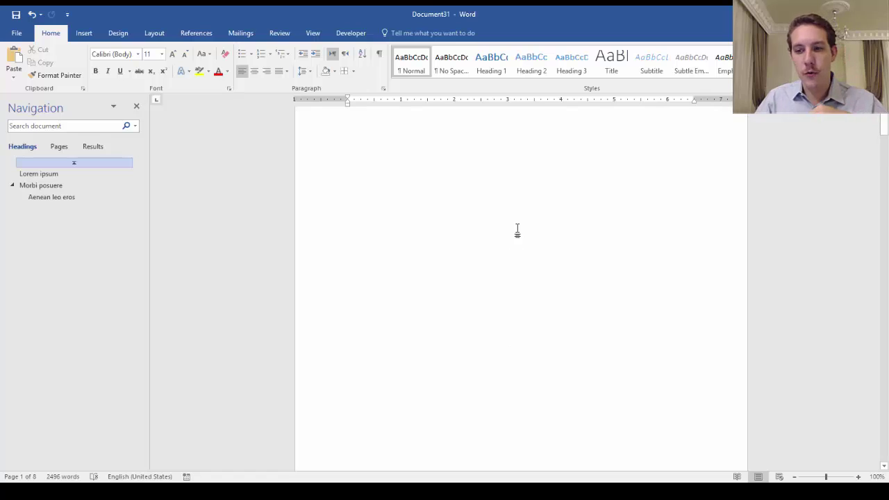
scroll(570, 207, down, 1)
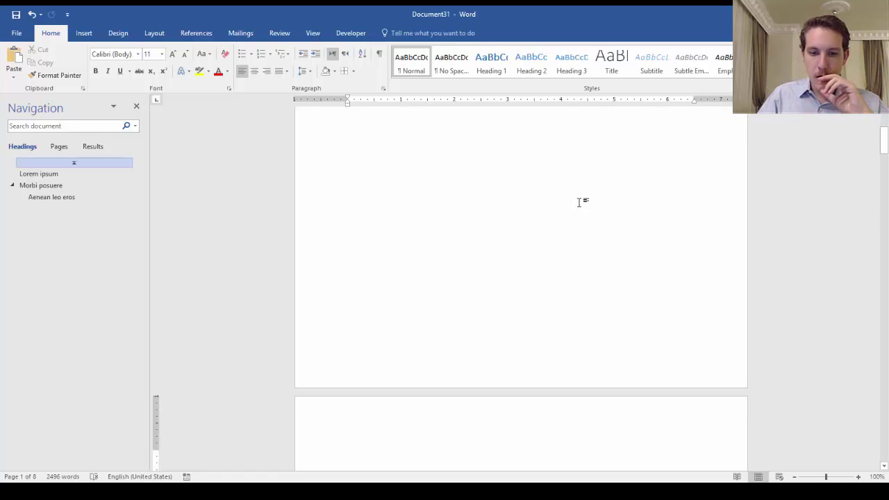
scroll(579, 202, down, 5)
drag(886, 155, 885, 163)
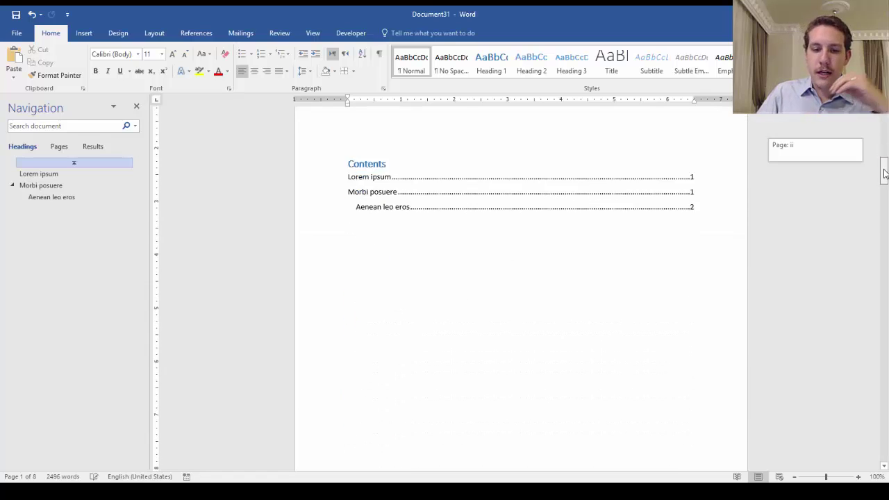
drag(884, 173, 884, 280)
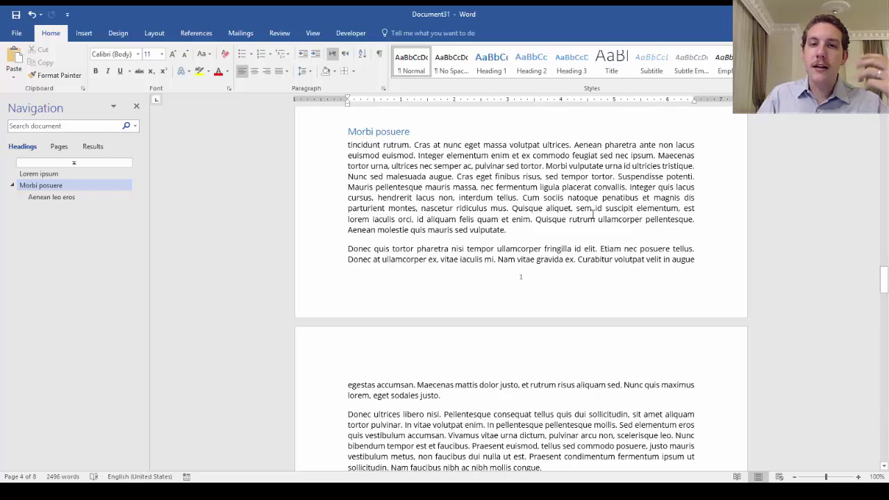
scroll(568, 208, down, 5)
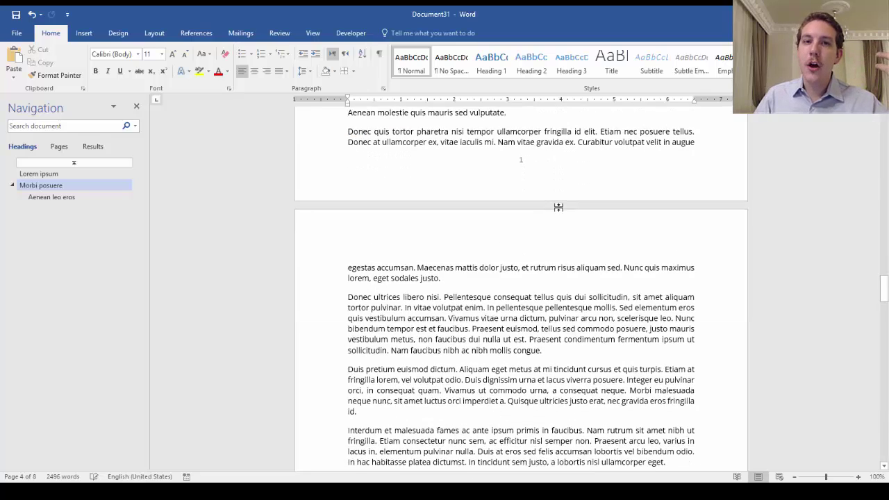
Insert a table of 5 columns by 4 rows below the body paragraph ending "nibh mollis congue."
click(586, 226)
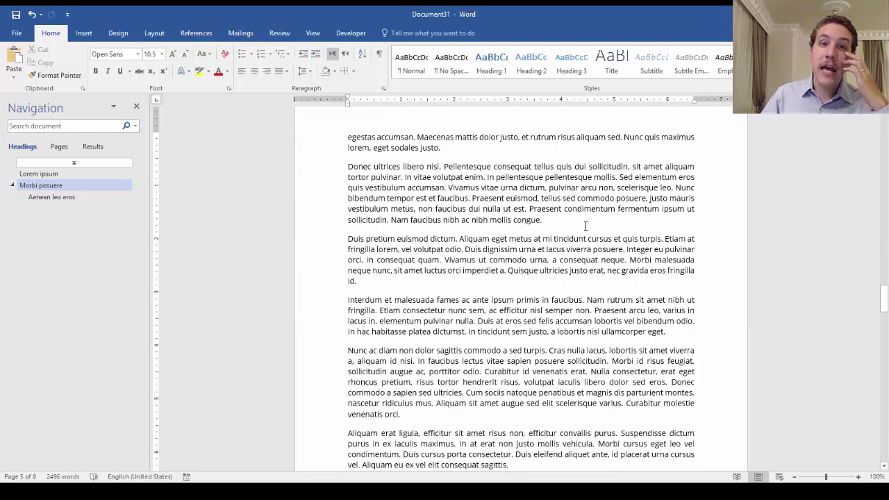
key(Return)
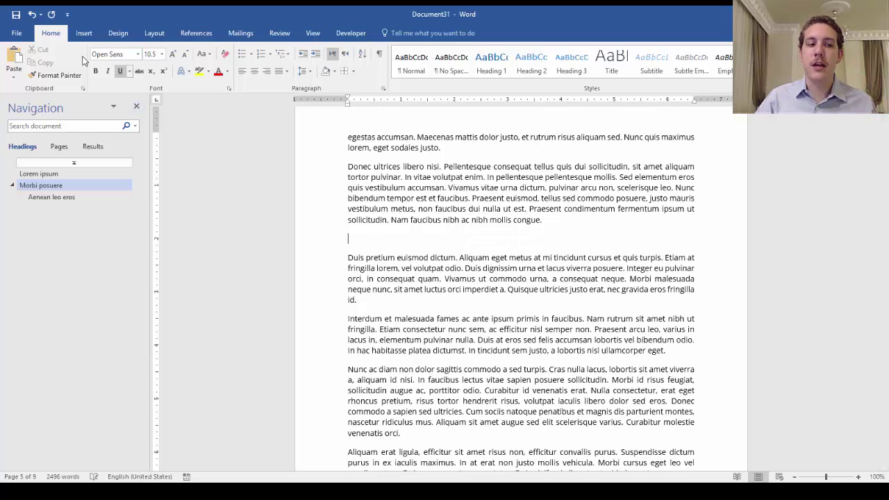
click(84, 34)
click(87, 62)
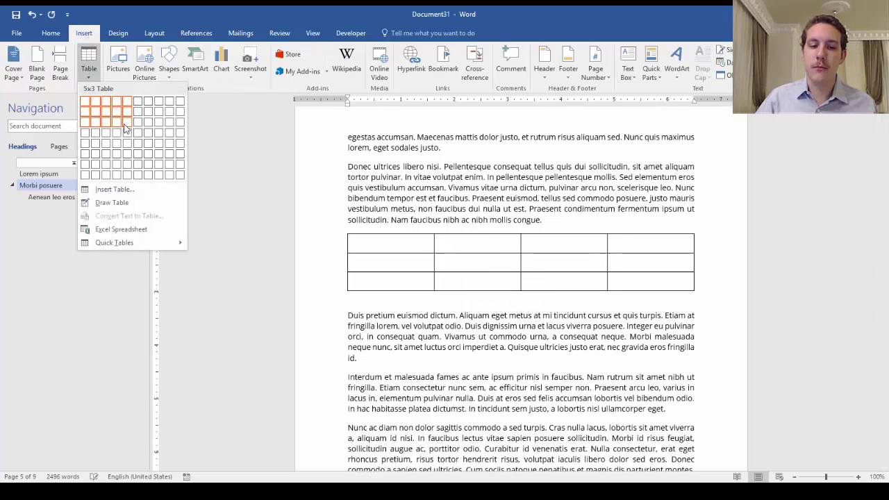
click(132, 138)
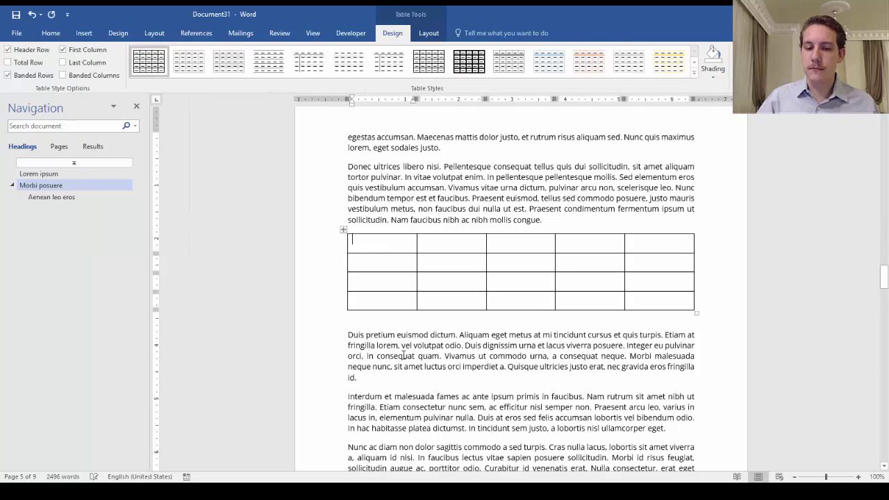
Caption the new table above as "Table 1: Empty Table" and centre the caption
click(344, 230)
right_click(343, 230)
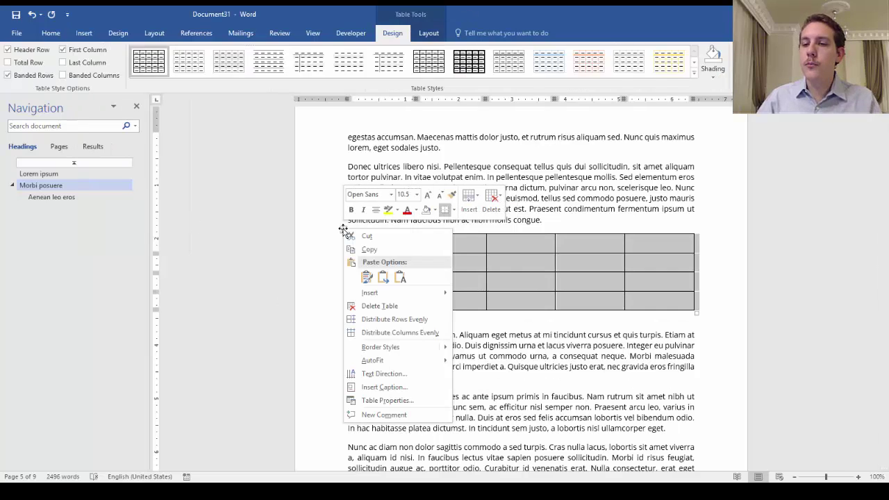
click(386, 387)
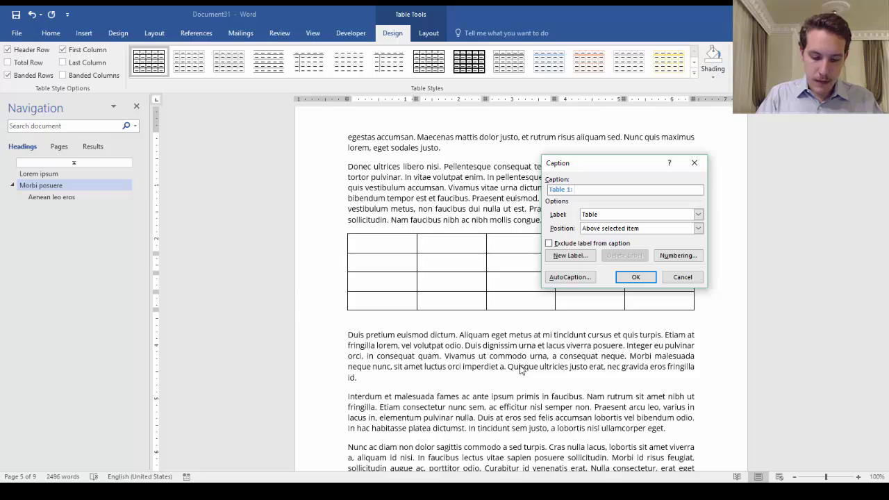
text(: Empty Table)
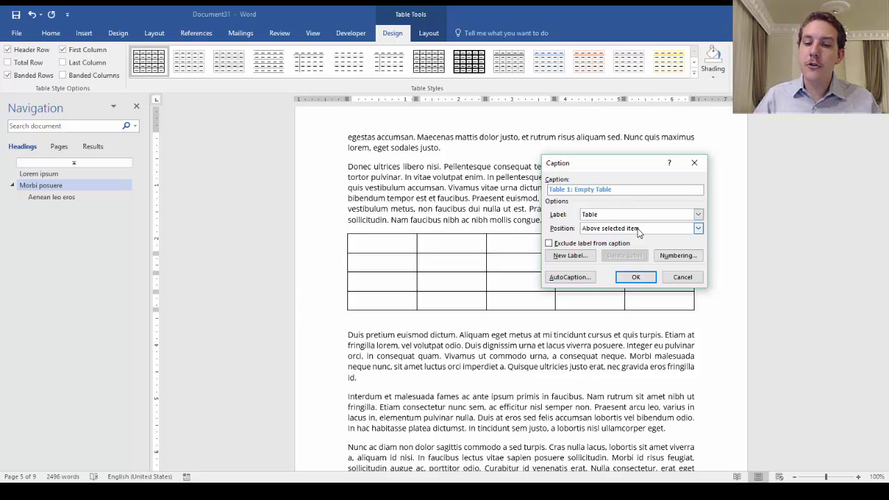
click(635, 277)
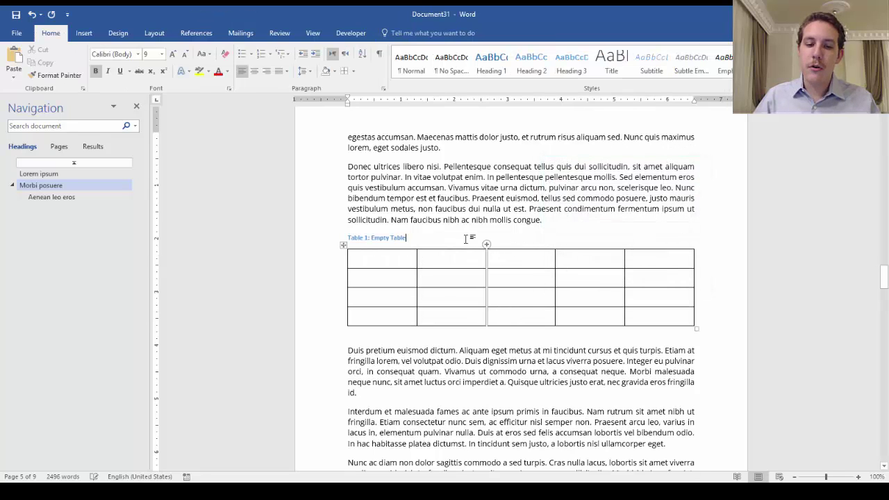
click(255, 72)
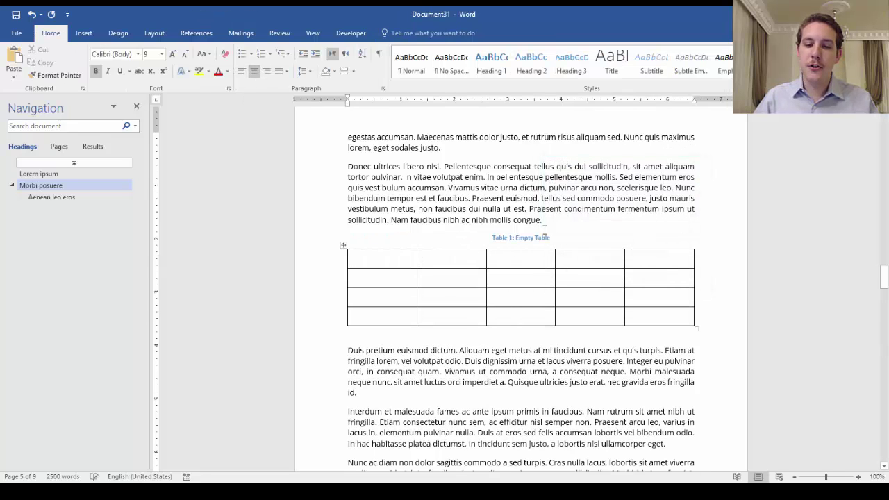
Insert the picture "Marketing Management Book Cover.jpg" on a new line below the paragraph ending "venenatis orci."
scroll(486, 267, down, 3)
scroll(450, 276, down, 3)
scroll(449, 277, up, 1)
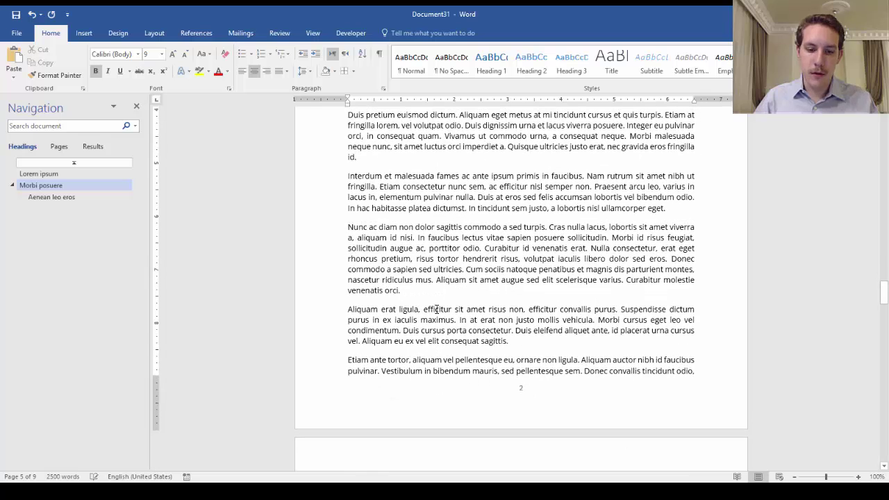
click(420, 292)
key(Return)
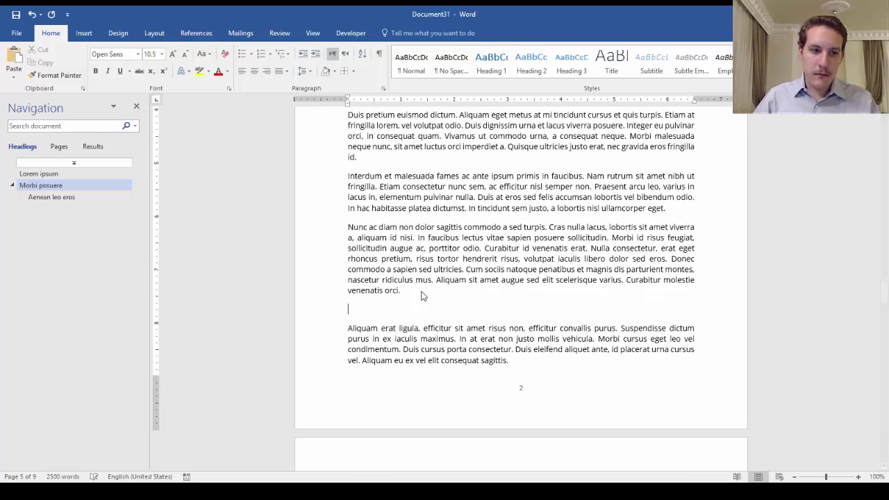
click(83, 32)
click(117, 61)
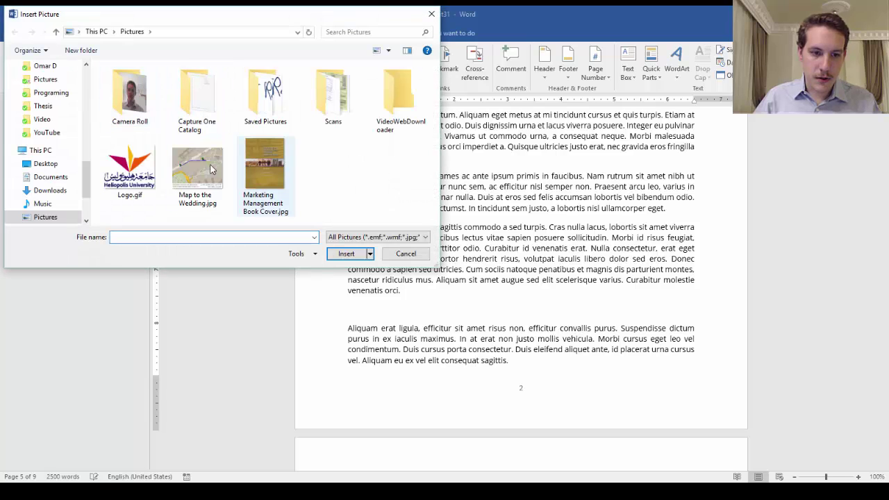
double_click(274, 174)
scroll(535, 271, down, 7)
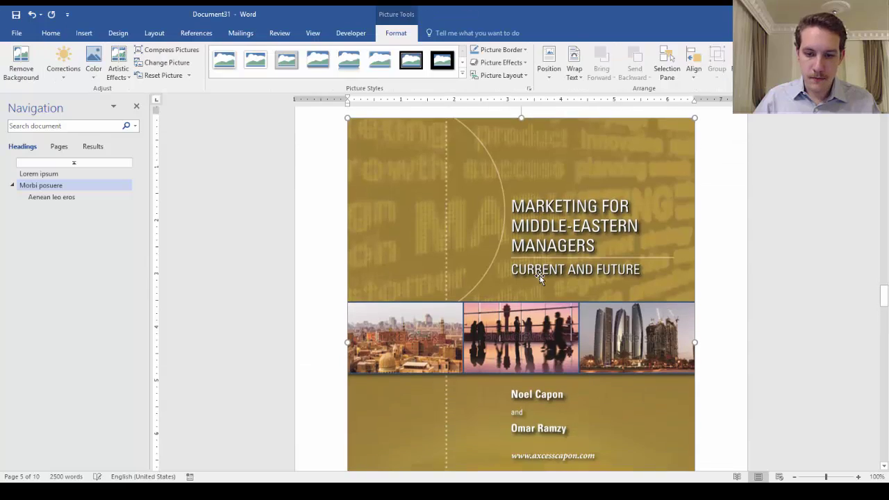
Add a caption below the book cover picture using the Figure label
scroll(582, 263, up, 3)
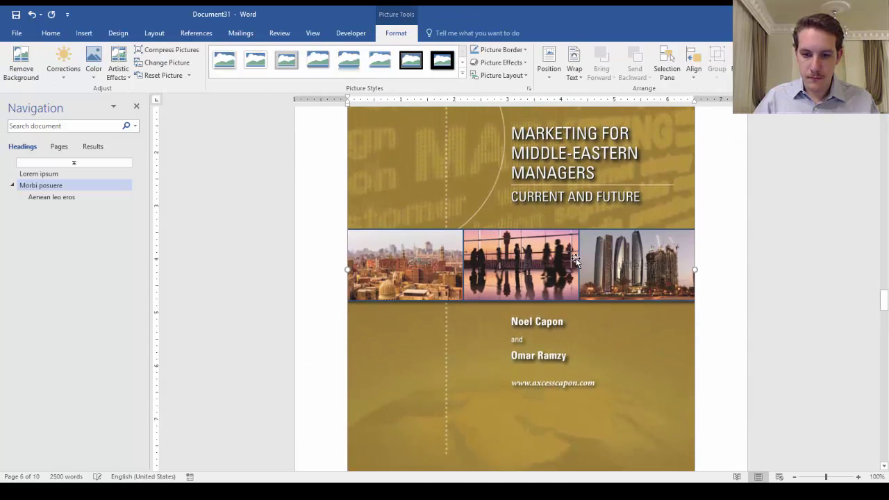
right_click(580, 260)
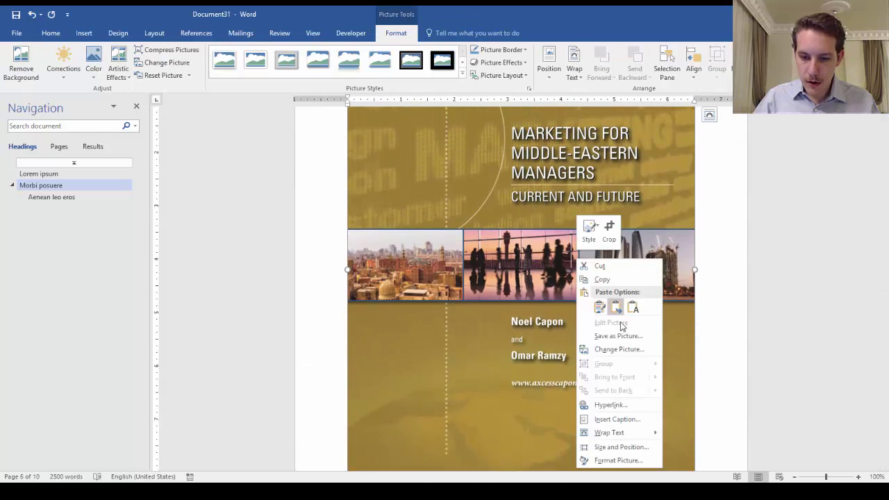
click(616, 420)
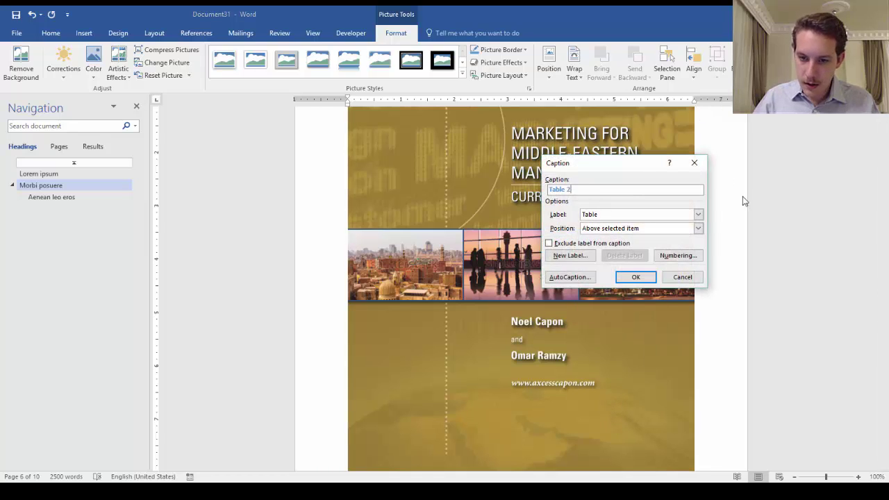
click(698, 228)
click(662, 238)
key(Up)
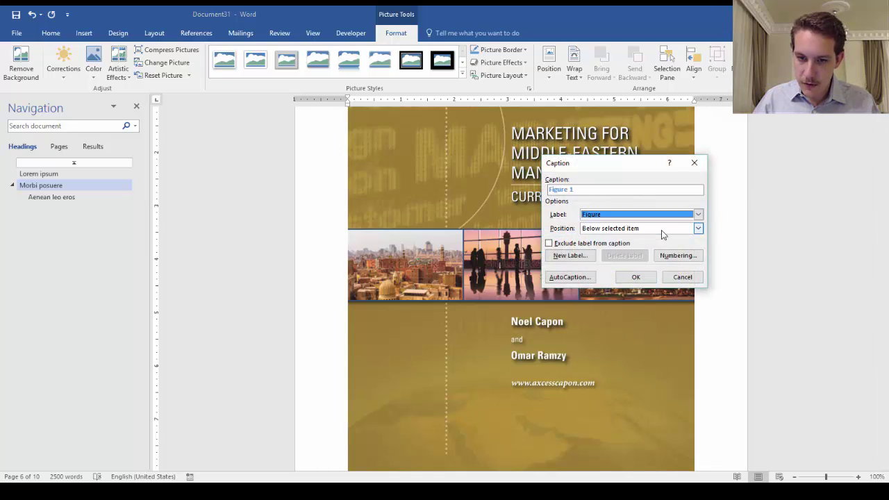
click(636, 277)
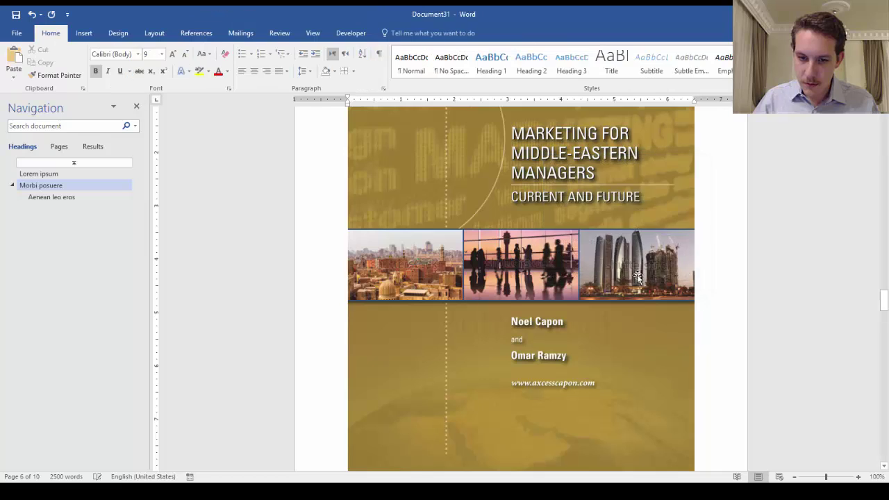
Centre the picture caption and complete it to read "Figure 1: Book Cover"
click(254, 70)
text(:)
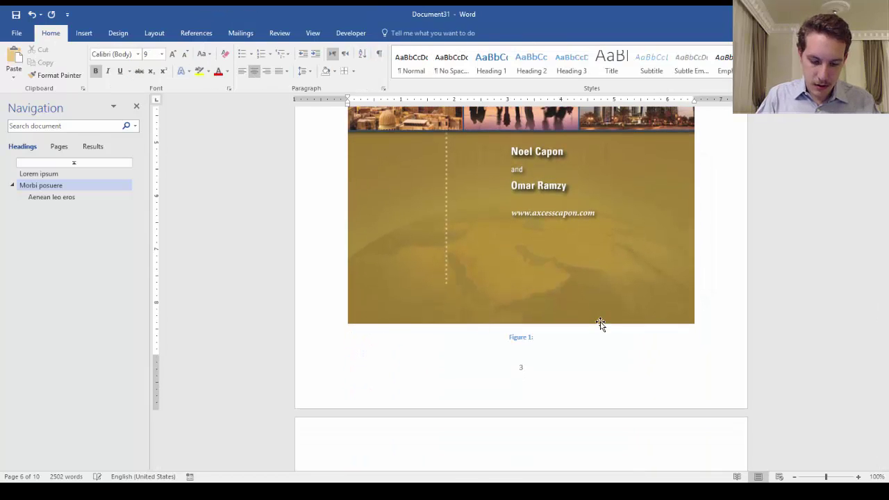
text( Book)
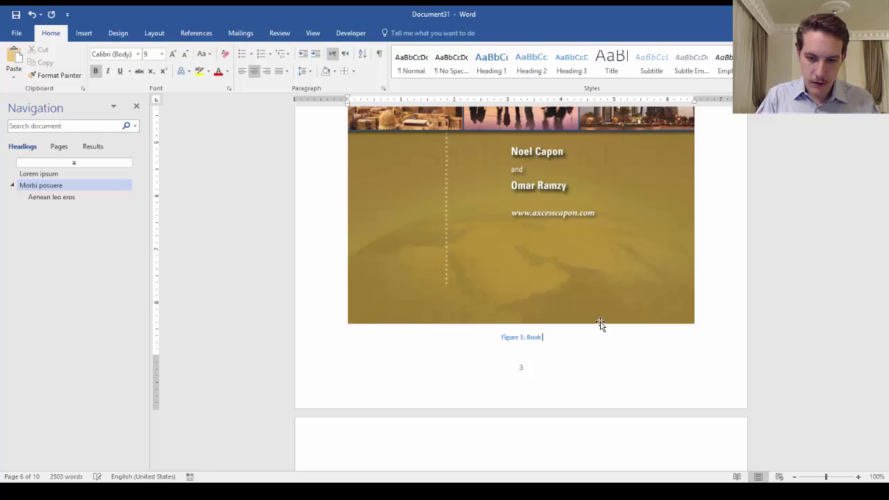
text( Cover)
scroll(713, 314, up, 3)
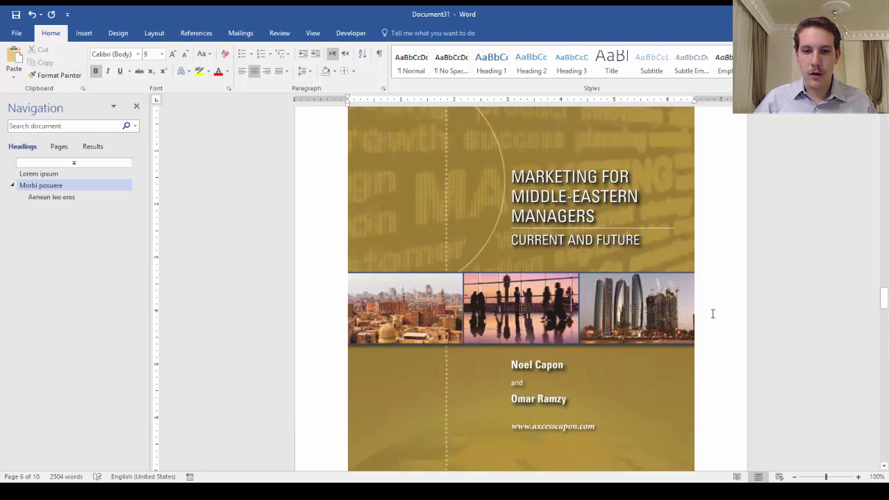
Copy the empty table and paste it on a new line below the paragraph ending "eget sodales justo."
scroll(713, 314, up, 10)
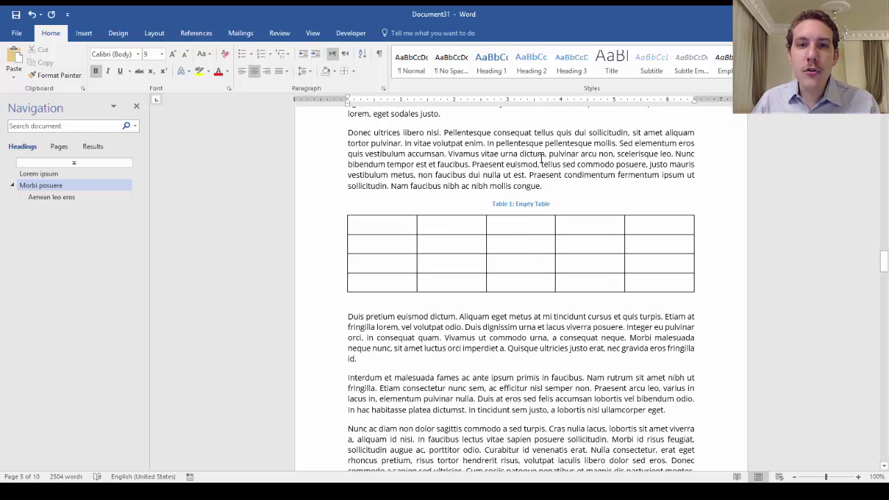
scroll(528, 198, up, 2)
click(531, 179)
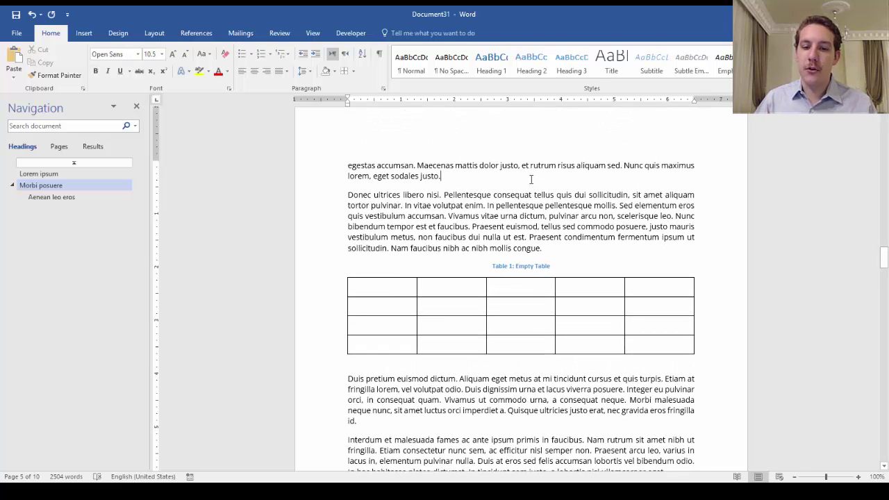
drag(397, 282, 671, 343)
click(511, 167)
key(Return)
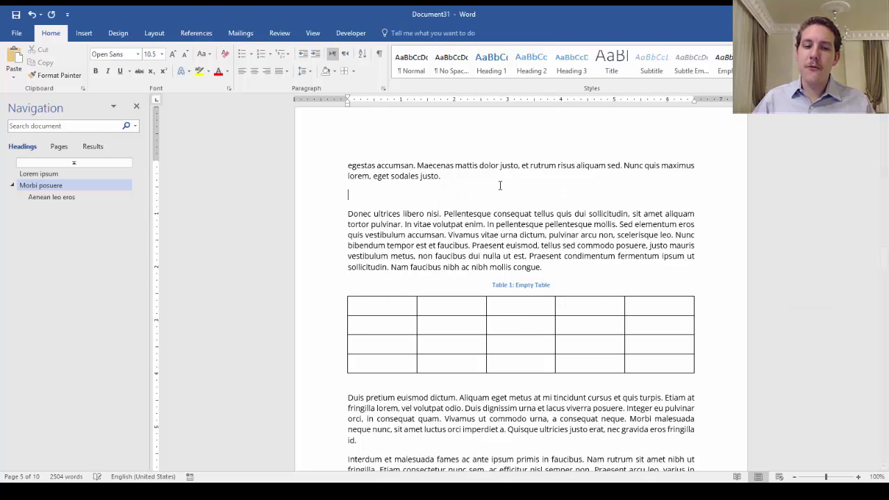
key(ctrl+v)
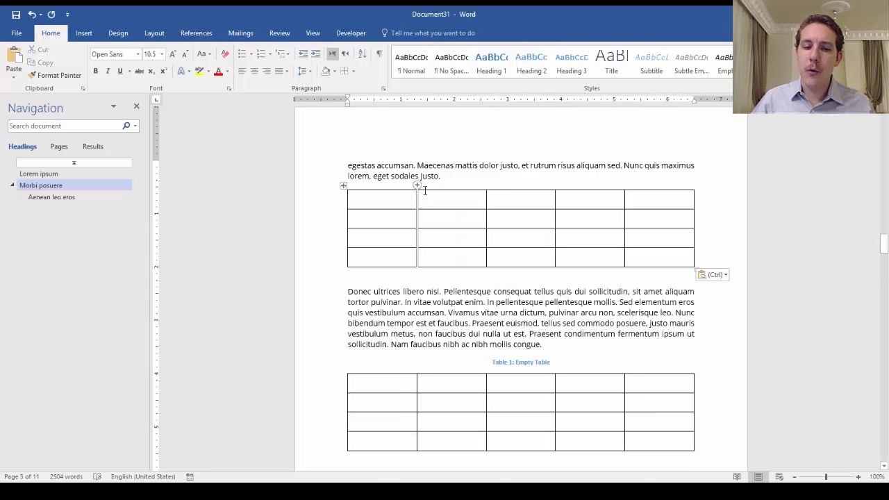
Caption the pasted table above as "Table 1: First Empty Table" with the Table label and centre the caption
click(379, 195)
right_click(343, 189)
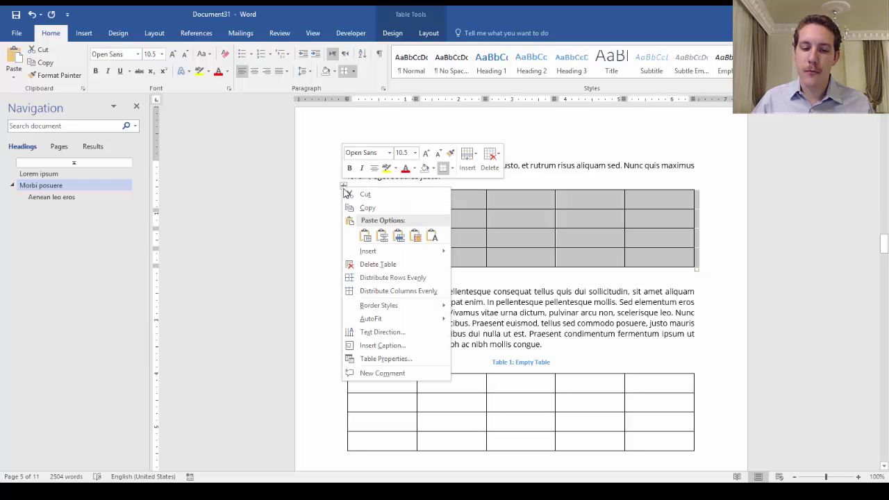
click(403, 341)
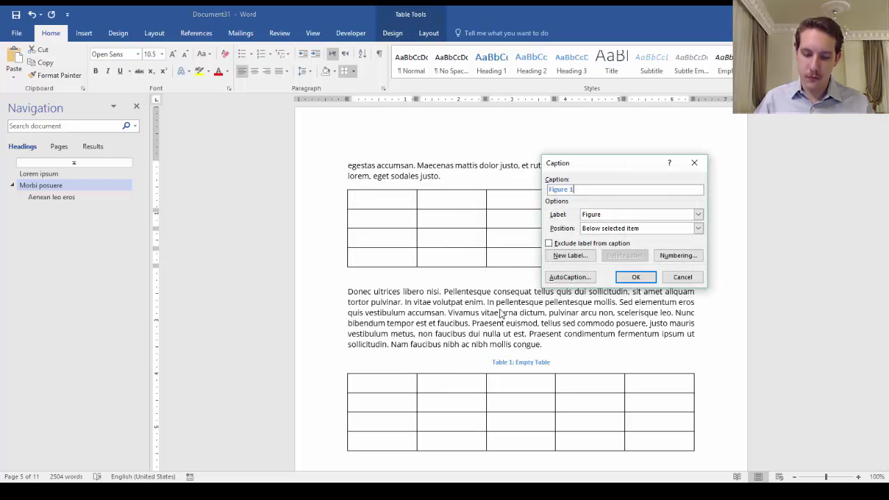
click(698, 215)
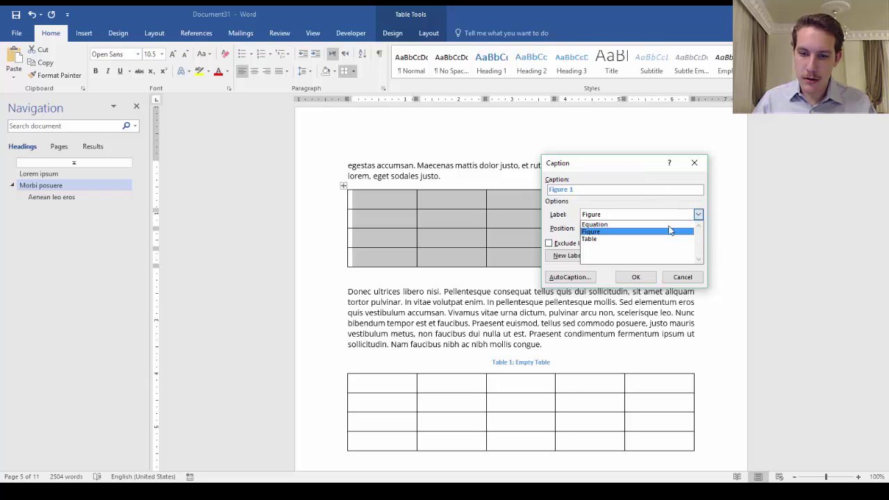
click(592, 239)
click(602, 189)
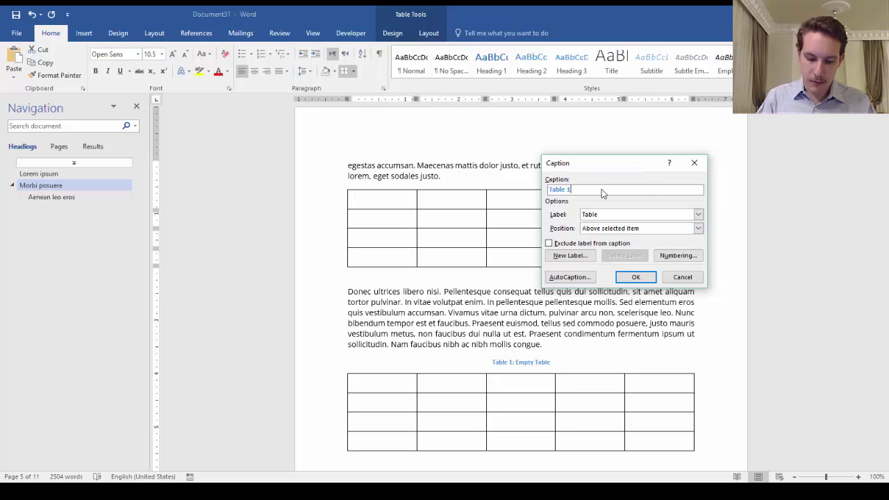
text(: First Empty Table)
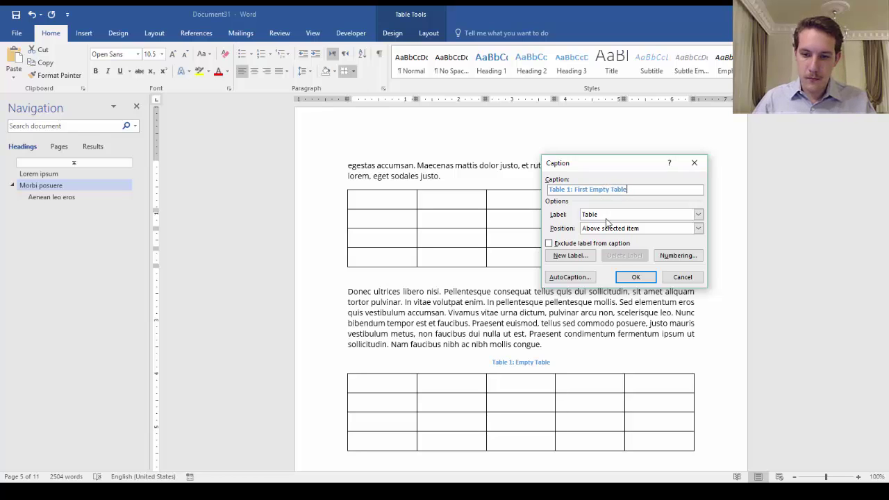
click(634, 277)
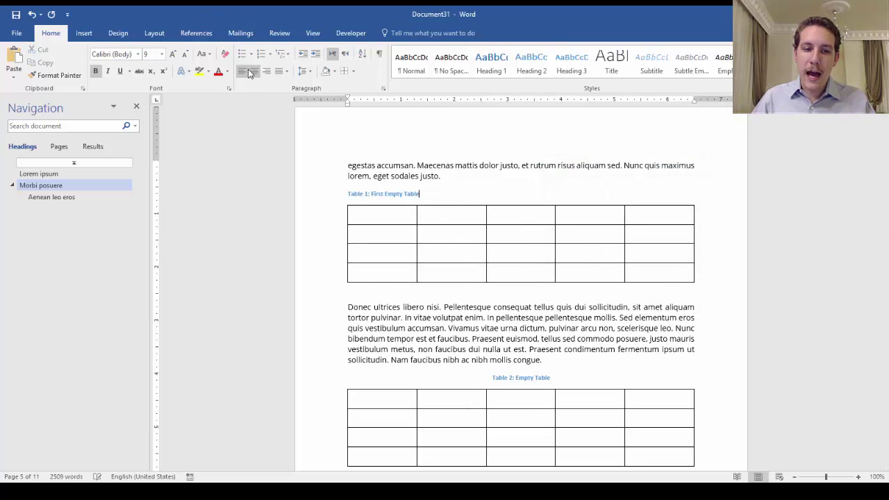
click(253, 71)
Delete the First Empty Table with its caption and refresh the remaining caption numbering through the print preview
scroll(479, 264, down, 1)
click(508, 331)
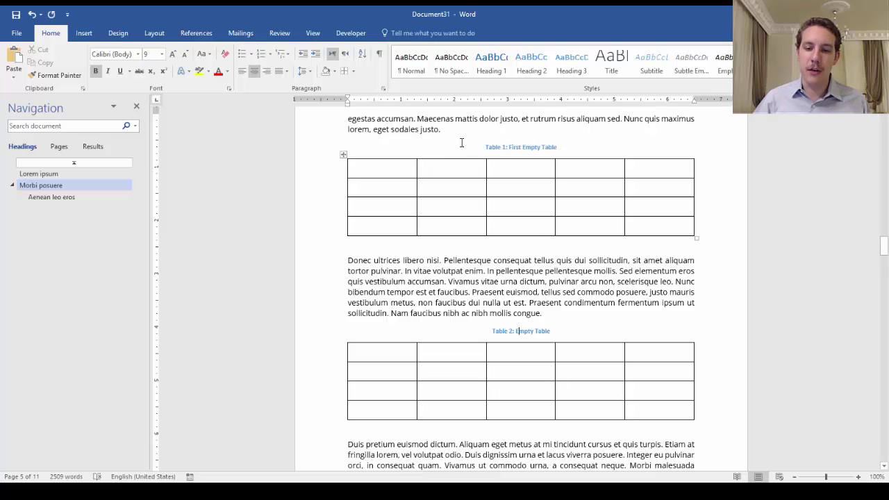
drag(462, 142, 703, 228)
key(Delete)
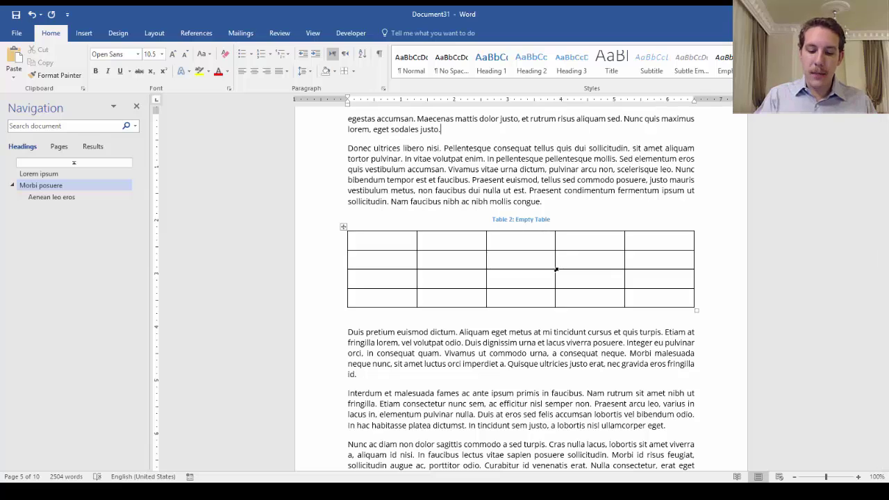
key(ctrl+p)
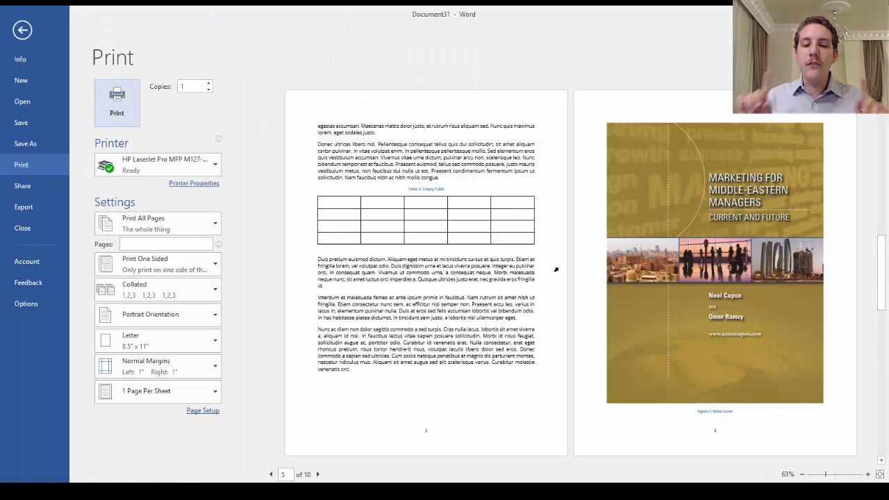
key(Escape)
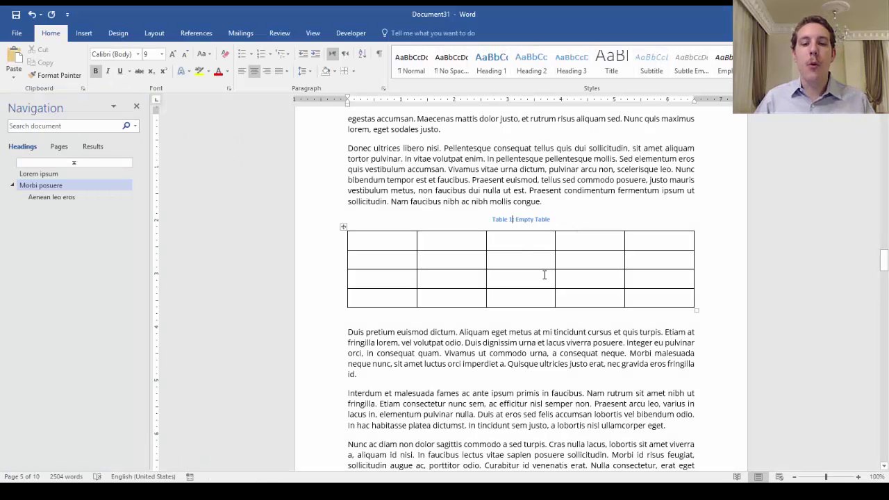
Insert a hyperlinked cross-reference to "Table 1: Empty Table", label and number only, after the paragraph ending "nibh mollis congue."
scroll(599, 218, up, 1)
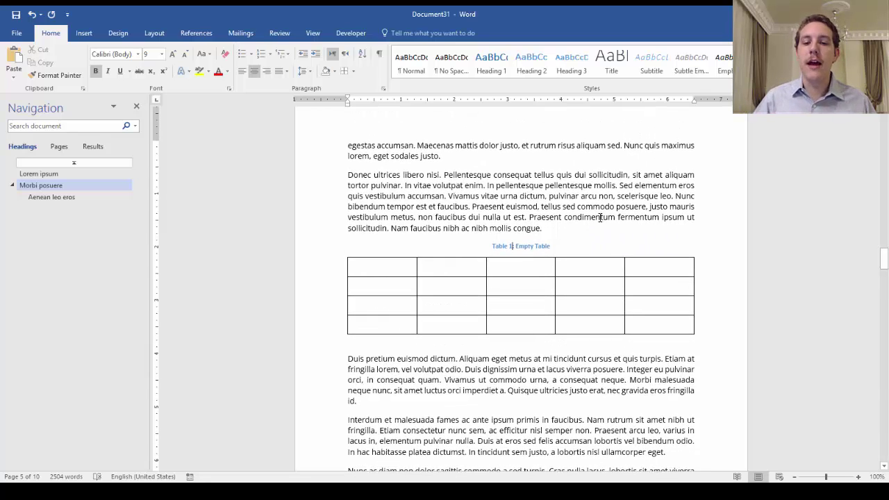
click(576, 231)
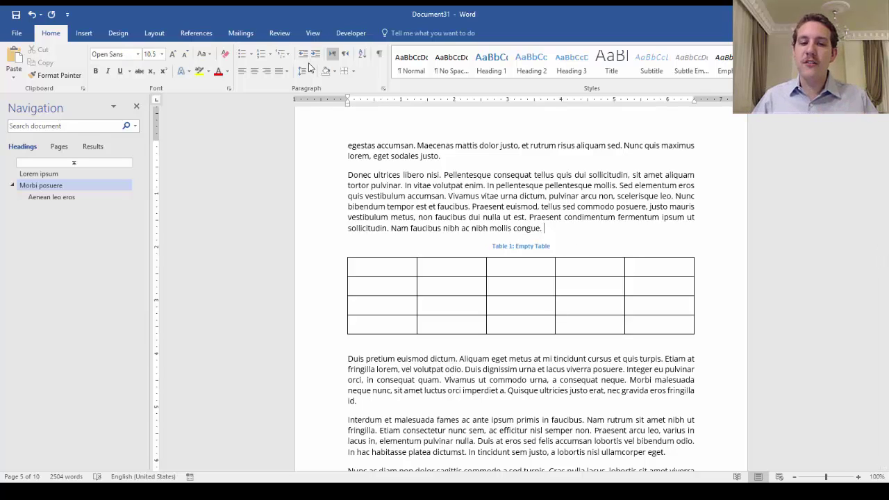
click(197, 35)
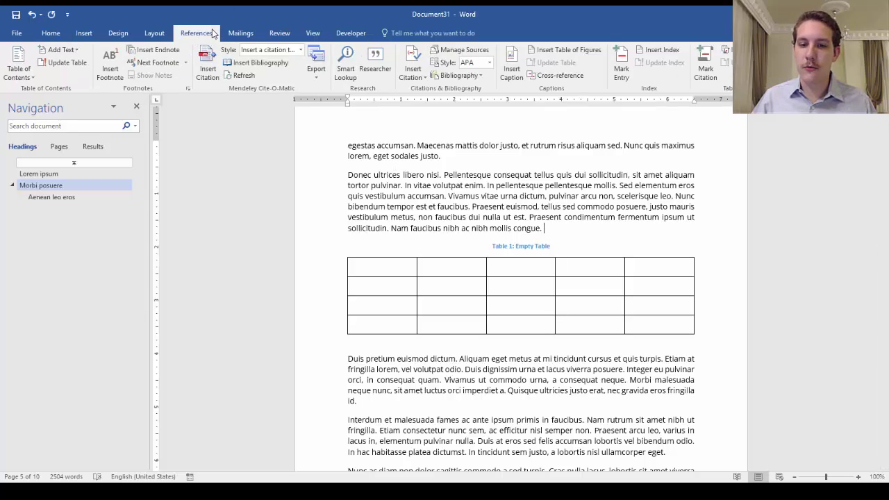
click(556, 75)
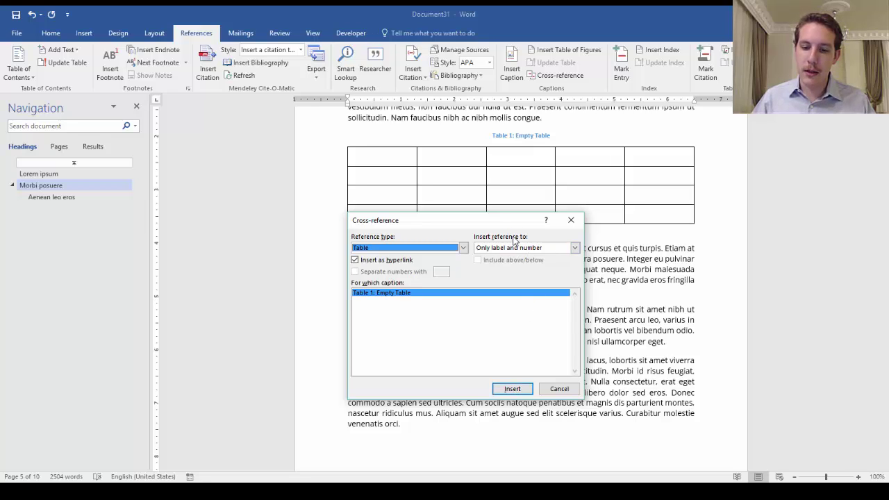
click(512, 389)
click(560, 389)
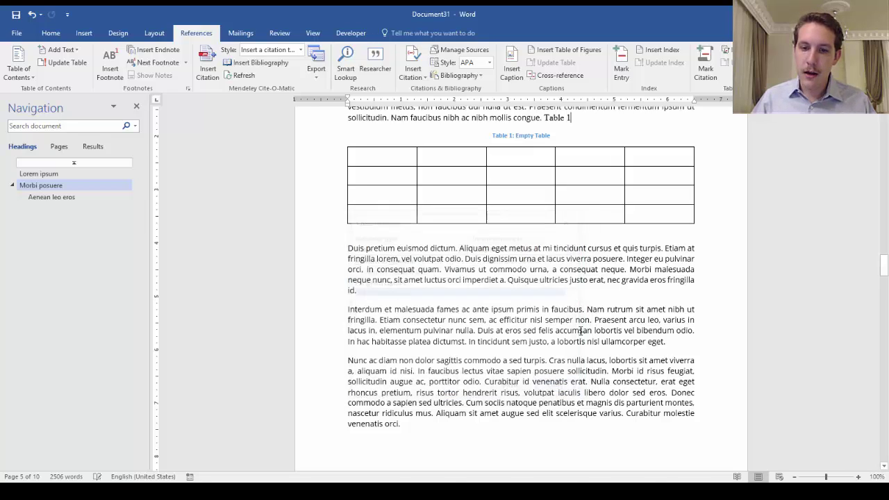
scroll(581, 331, up, 4)
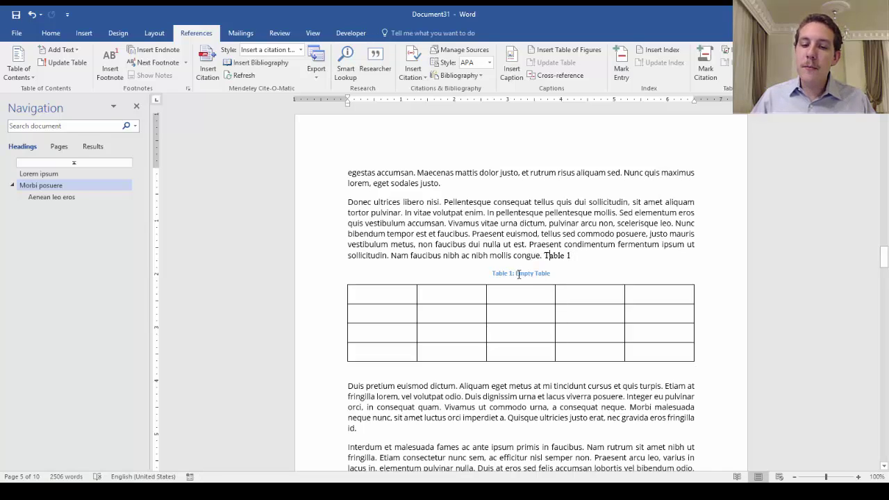
Copy the captioned Empty Table and paste it above the paragraph beginning "Donec ultrices libero nisi"
click(491, 272)
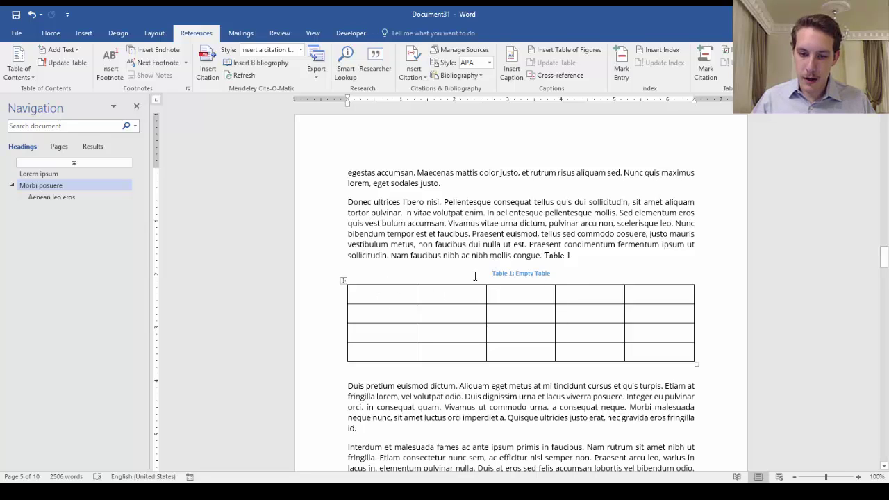
drag(481, 278, 691, 356)
click(551, 189)
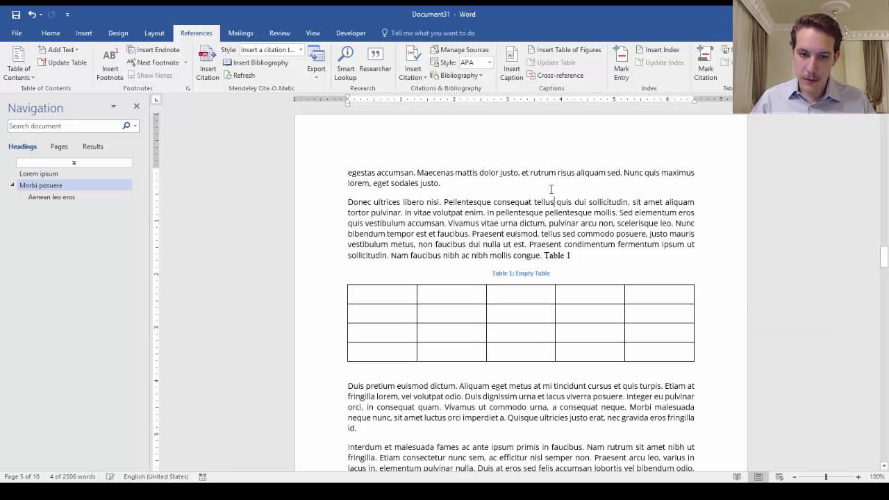
key(ctrl+v)
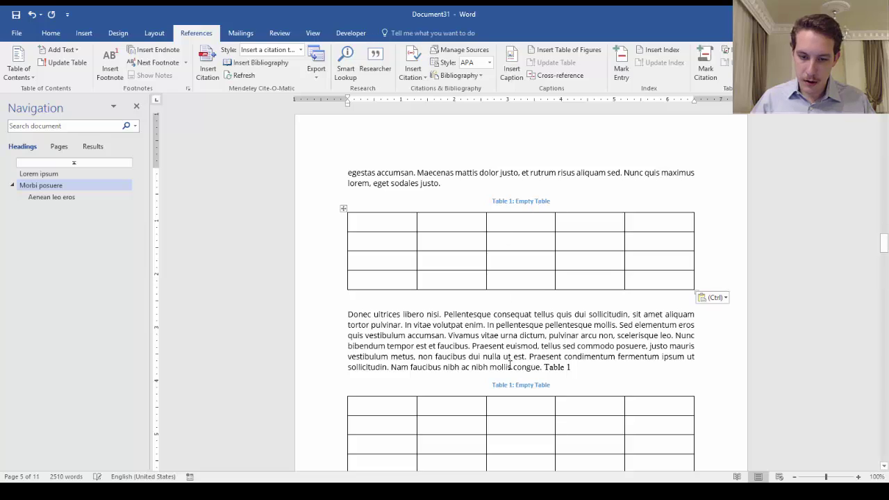
Refresh the table caption and cross-reference numbering through the print preview and check the reference against the second table's caption
key(ctrl+p)
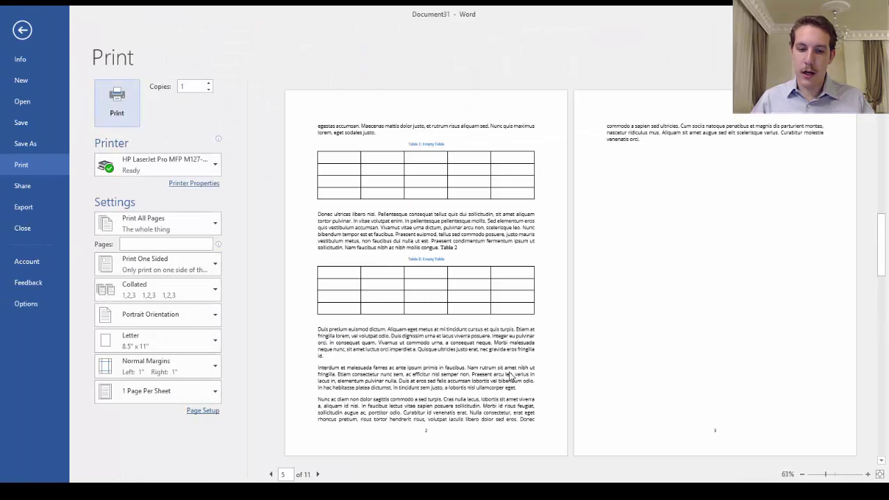
key(Escape)
scroll(574, 312, down, 2)
click(581, 303)
click(581, 303)
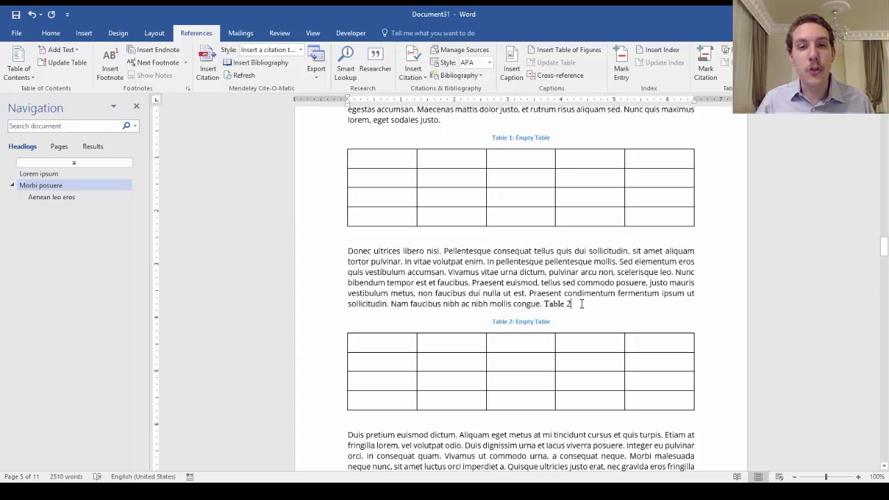
drag(488, 322, 566, 323)
click(569, 323)
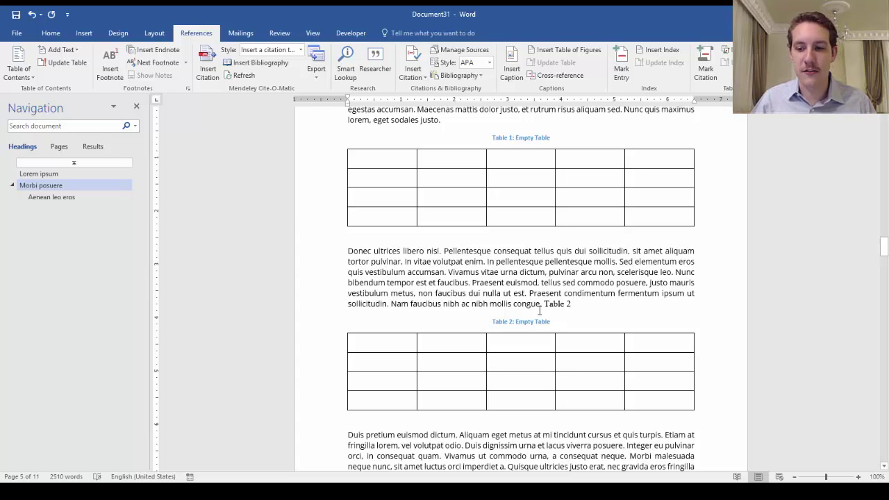
Insert a table of figures for the Table caption label below the table of contents, keeping the template format and dotted leader
drag(884, 245, 883, 153)
click(547, 196)
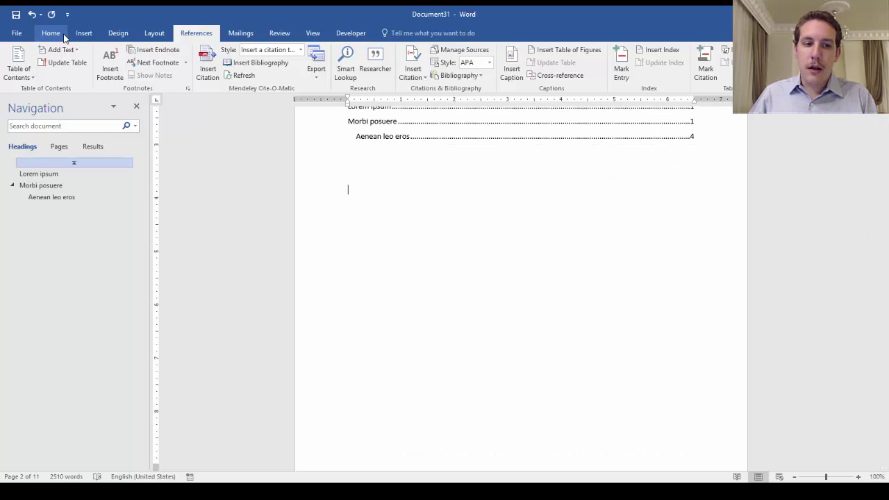
click(123, 35)
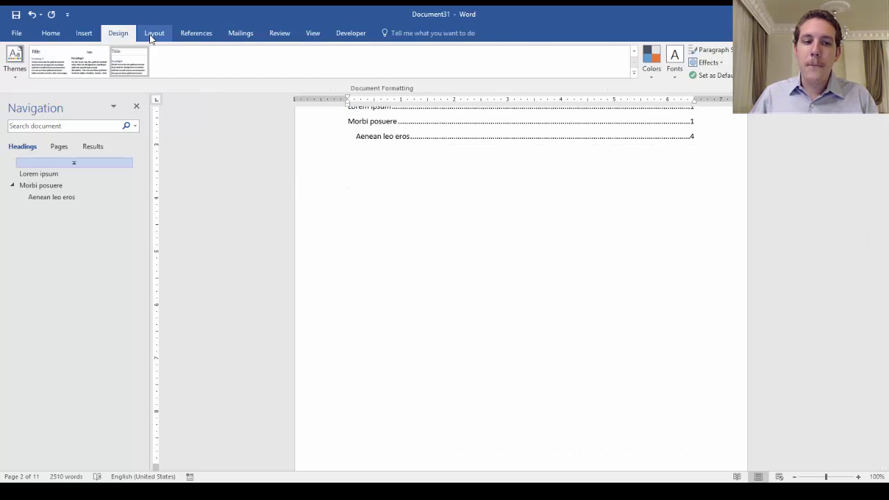
click(153, 36)
click(186, 35)
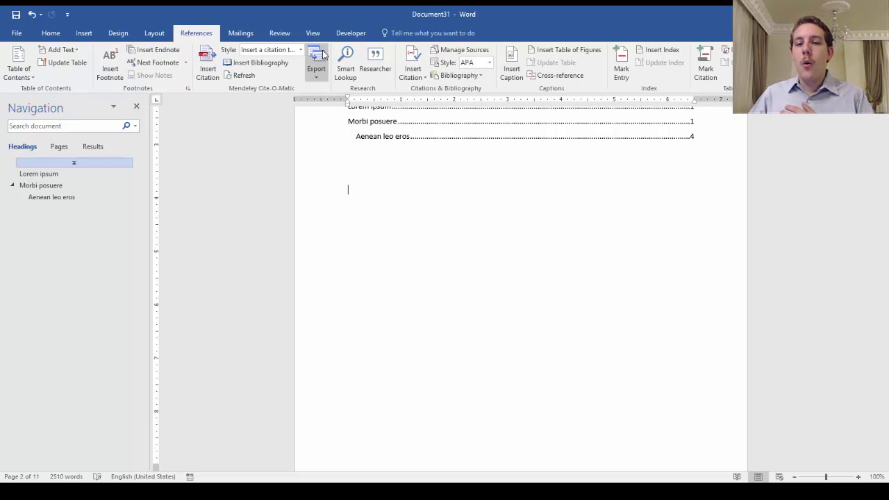
scroll(438, 212, up, 2)
scroll(465, 242, up, 1)
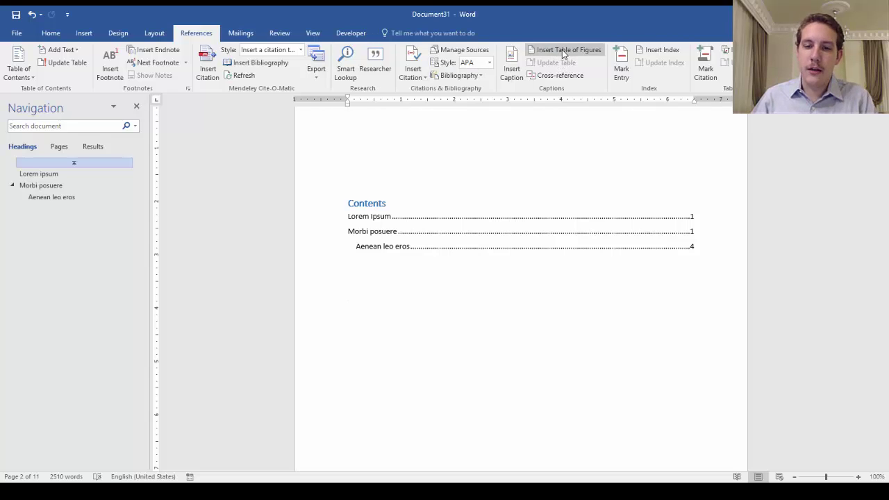
click(565, 54)
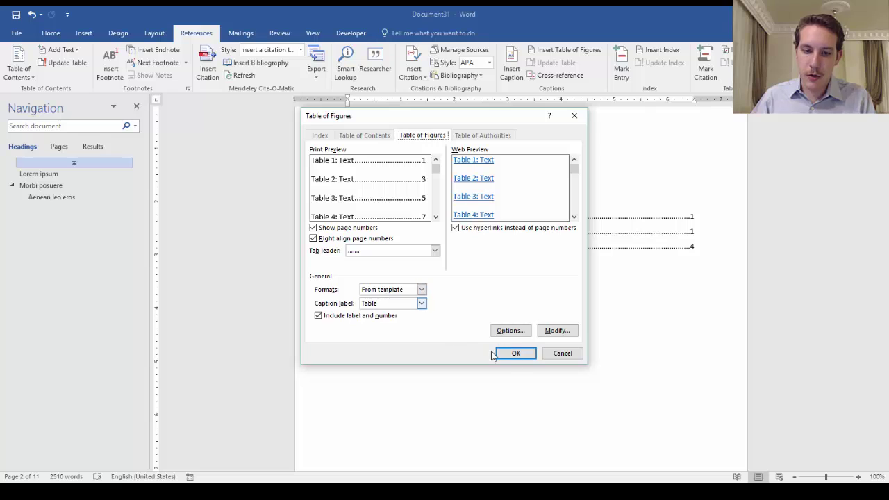
click(514, 360)
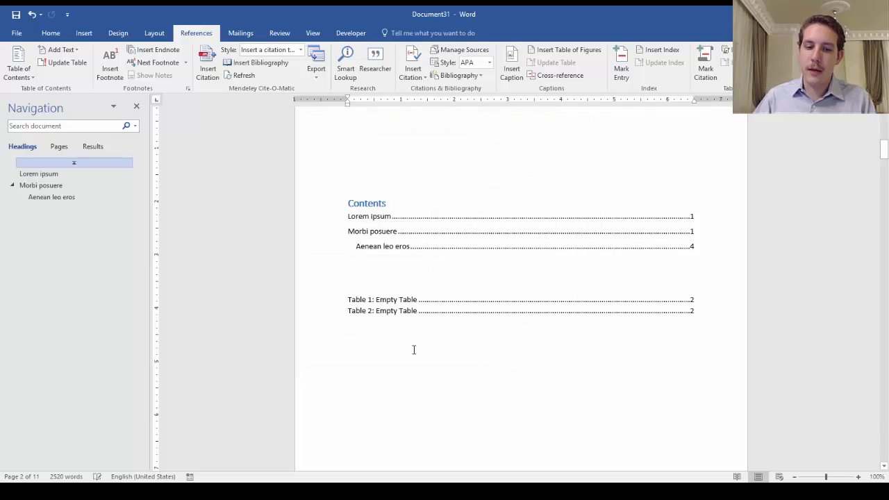
Insert another table of figures below the list of tables, using the Figure caption label
click(381, 353)
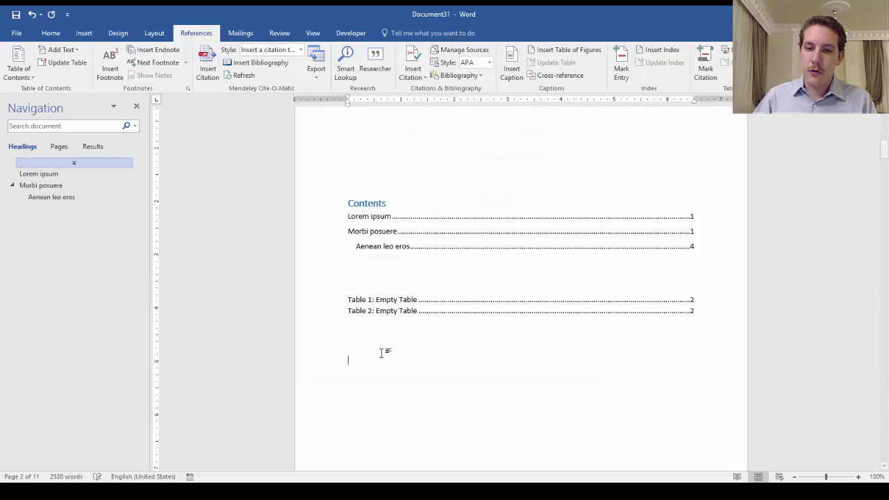
click(567, 49)
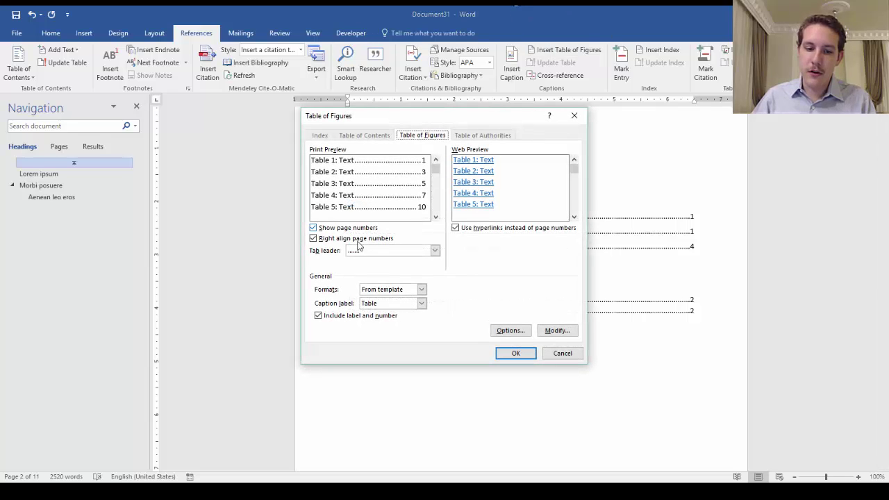
click(382, 303)
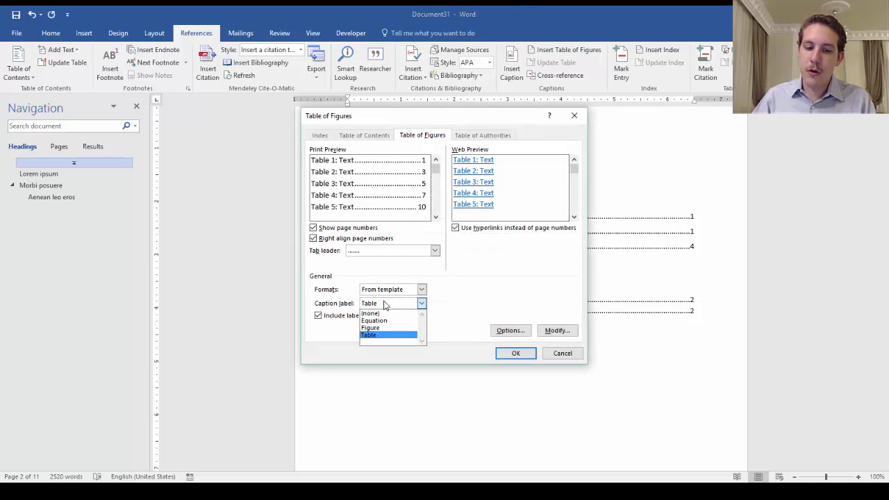
click(382, 329)
click(513, 352)
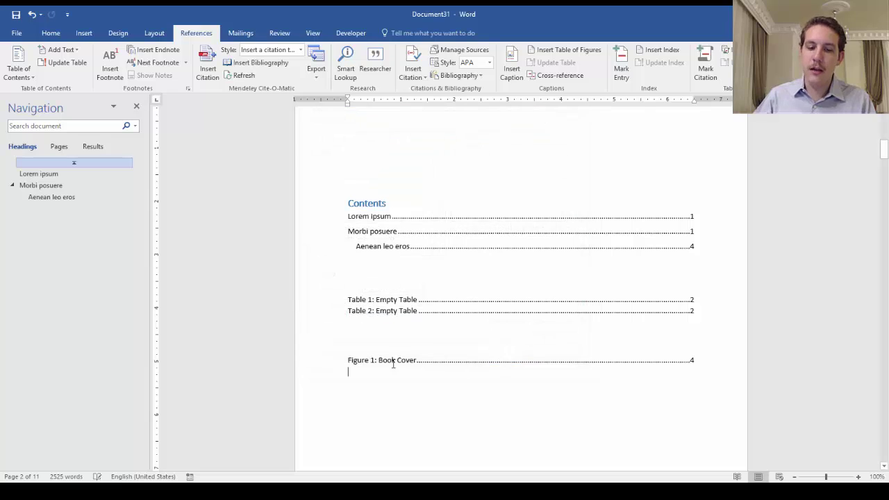
Copy the "Contents" heading from the table of contents
key(Up)
key(Up)
click(374, 304)
double_click(381, 203)
key(ctrl+c)
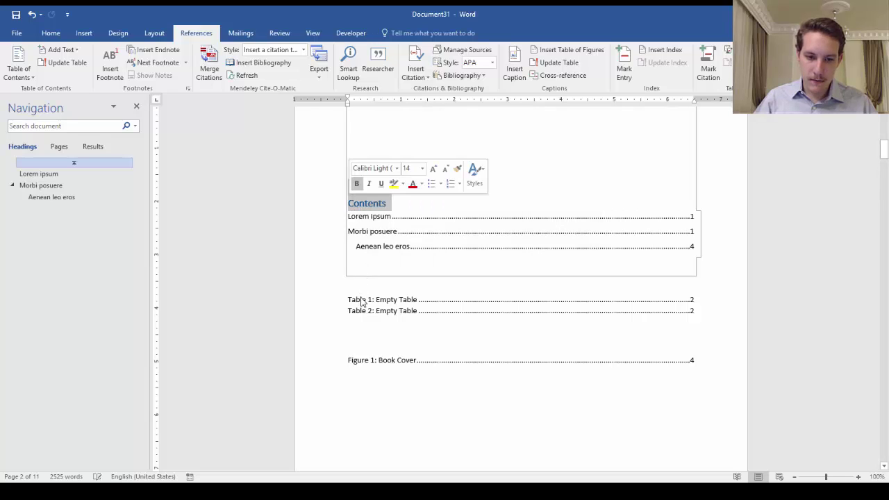
text(C)
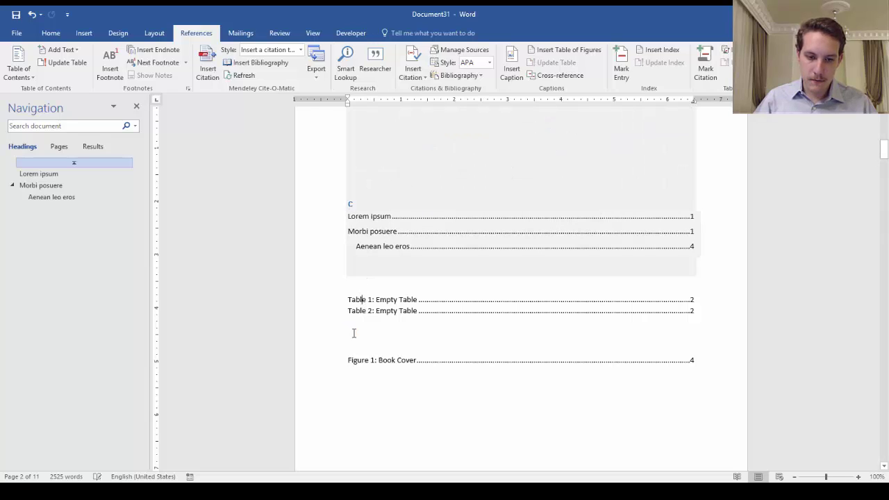
click(376, 290)
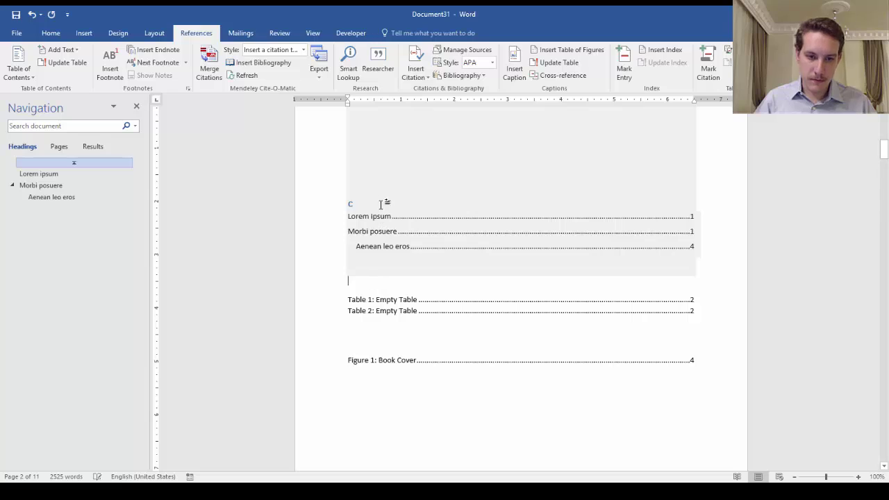
text(z)
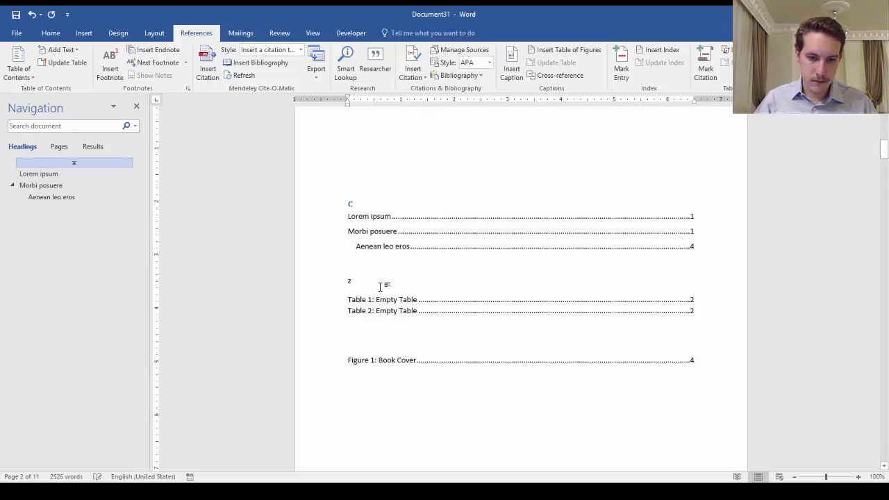
key(ctrl+z)
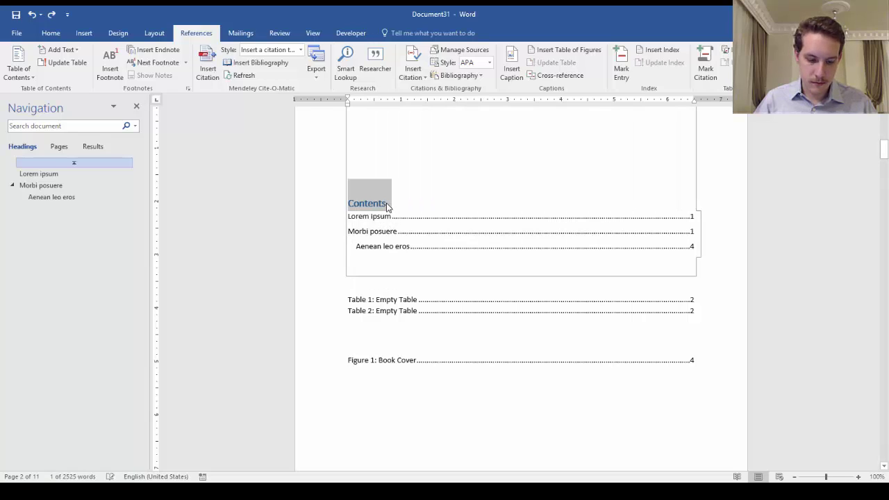
Paste the copied heading on a new line above the table entries and reword it as "List of Tables"
click(366, 300)
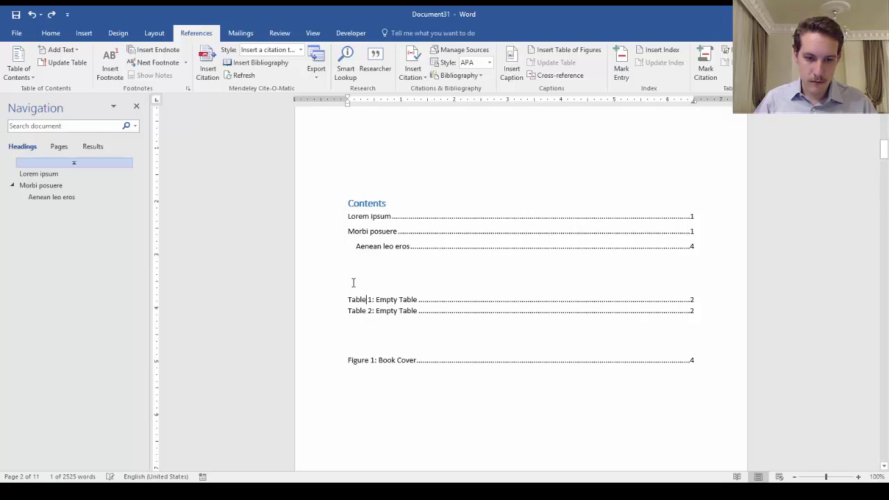
key(Up)
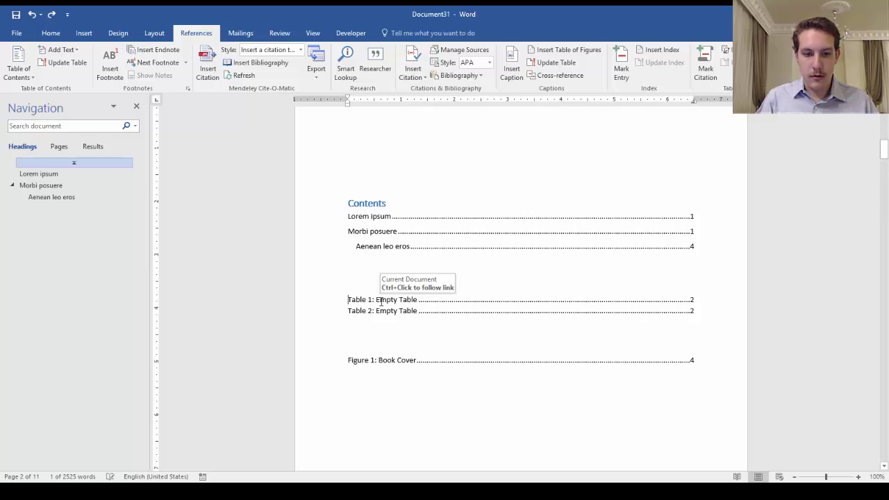
key(Return)
key(ctrl+v)
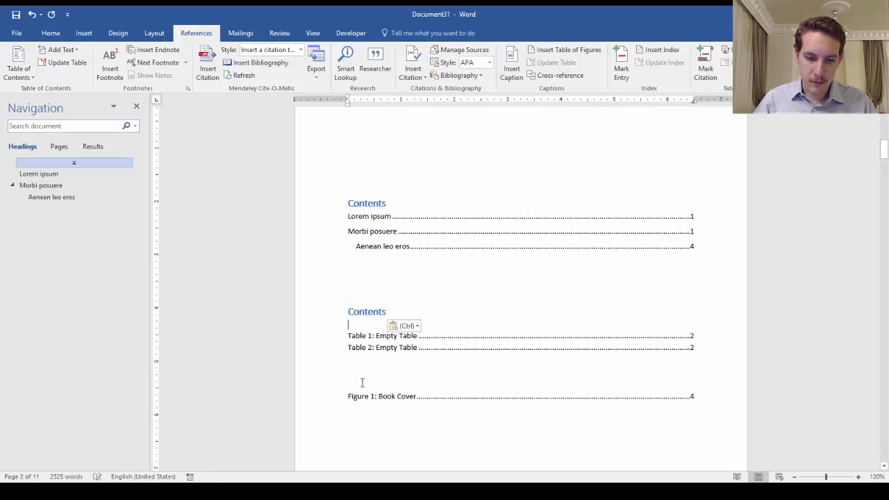
key(BackSpace)
key(BackSpace)
key(BackSpace)
key(BackSpace)
key(BackSpace)
key(BackSpace)
key(BackSpace)
key(BackSpace)
key(BackSpace)
text(List o)
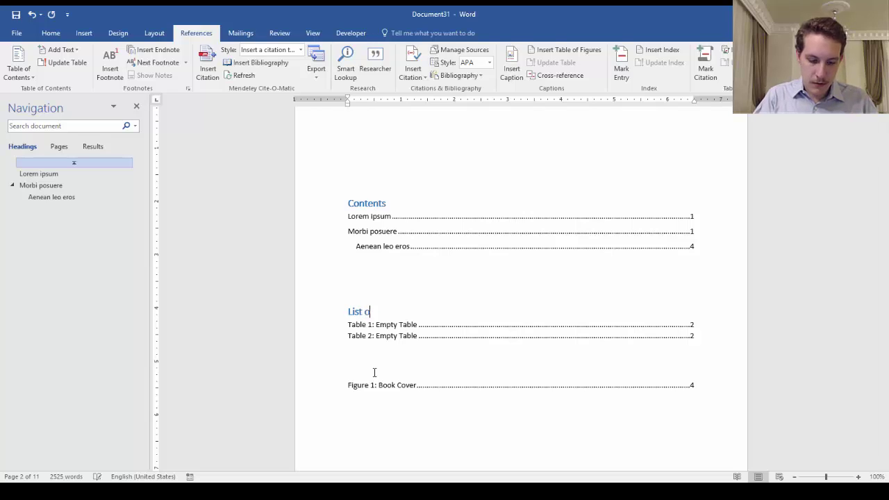
text(f Tables)
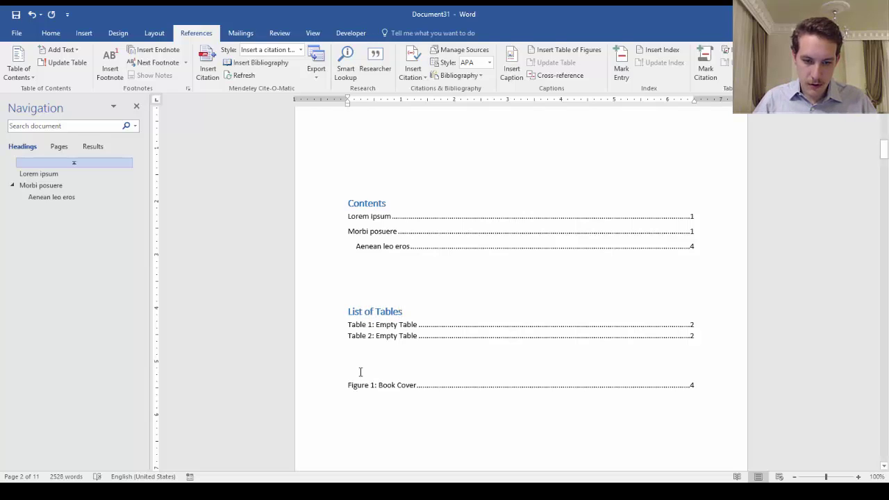
Paste the copied heading above the "Figure 1: Book Cover" entry and reword it as "List of figures"
click(360, 371)
key(ctrl+v)
key(BackSpace)
key(BackSpace)
key(BackSpace)
key(BackSpace)
key(BackSpace)
key(BackSpace)
key(BackSpace)
key(BackSpace)
key(BackSpace)
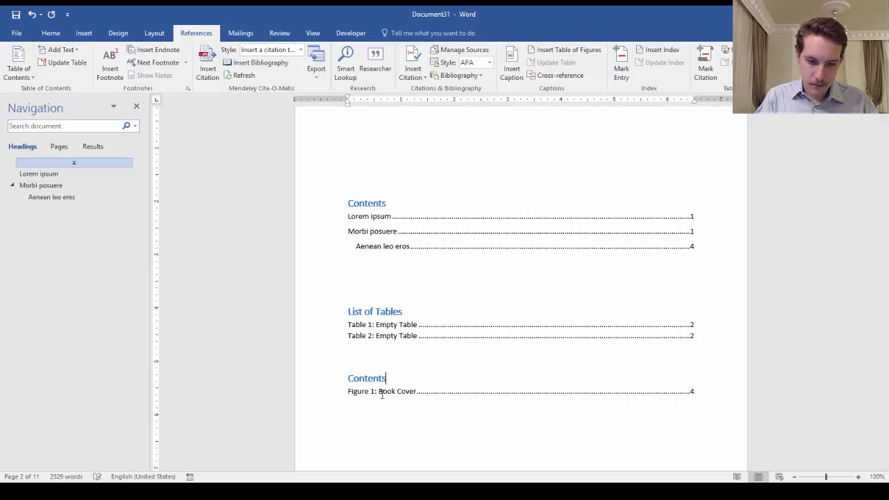
text(List of figure)
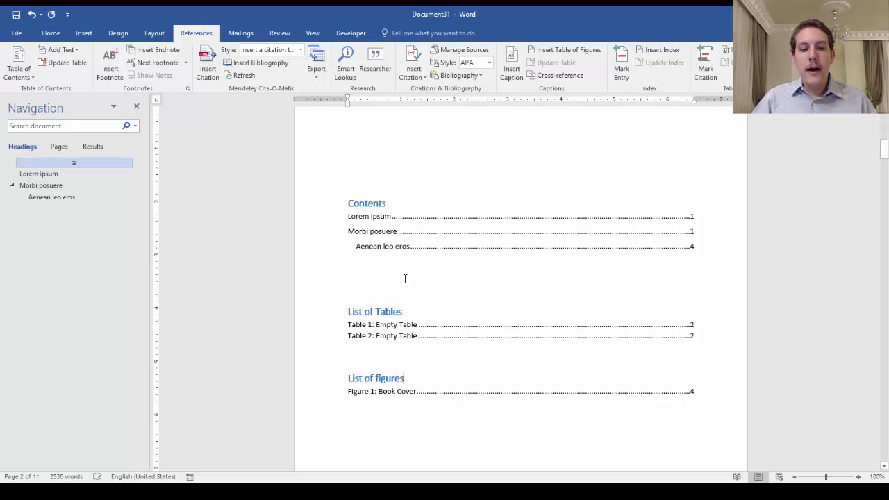
text(s)
scroll(369, 304, up, 1)
click(345, 331)
scroll(352, 318, up, 1)
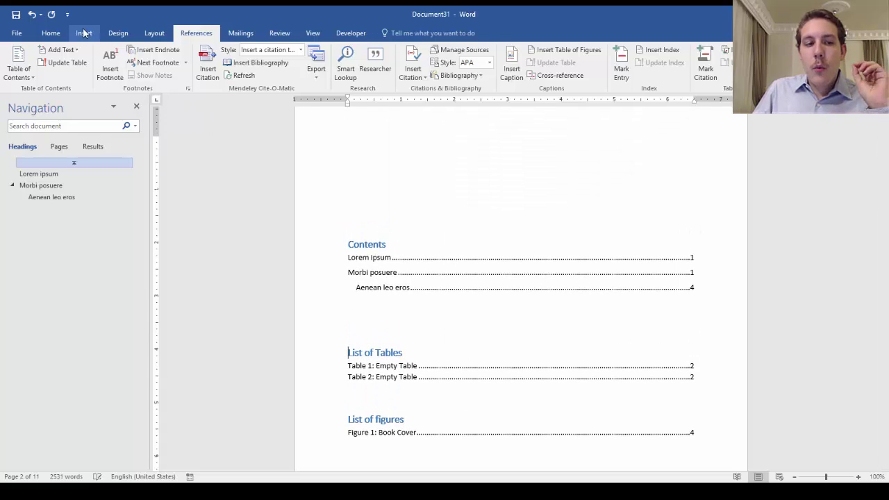
Insert a page break before the "List of Tables" heading so that it starts on a new page
click(52, 32)
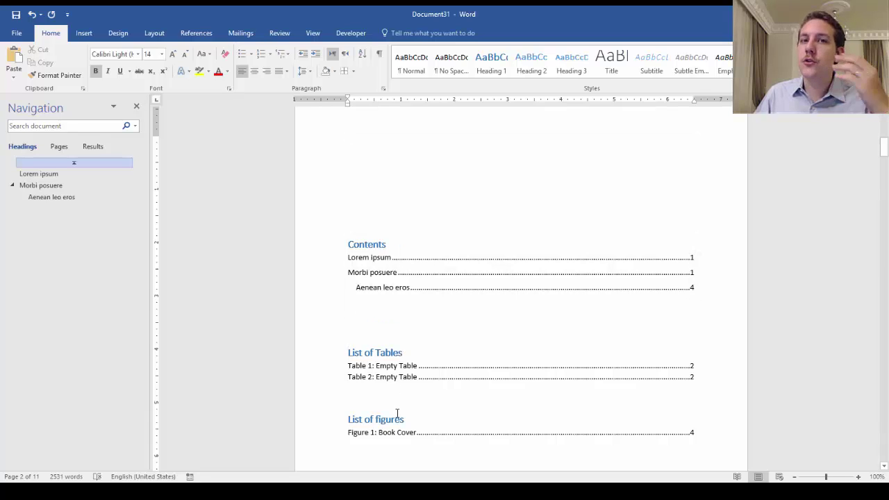
click(83, 33)
click(60, 66)
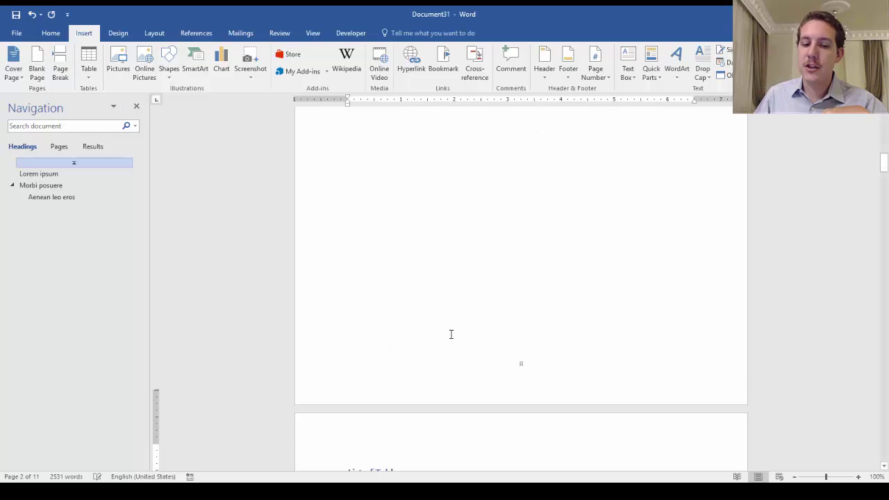
Insert a page break before the "List of figures" heading so that it starts on its own page
scroll(451, 333, down, 3)
click(347, 308)
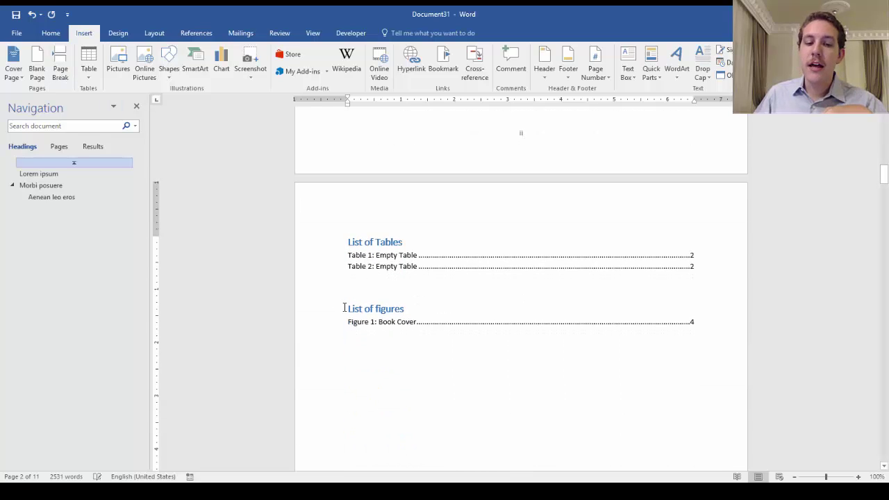
click(60, 64)
Insert a page break before the "Morbi posuere" heading so that the section starts on a new page
scroll(407, 285, down, 10)
scroll(450, 291, down, 15)
scroll(451, 291, up, 3)
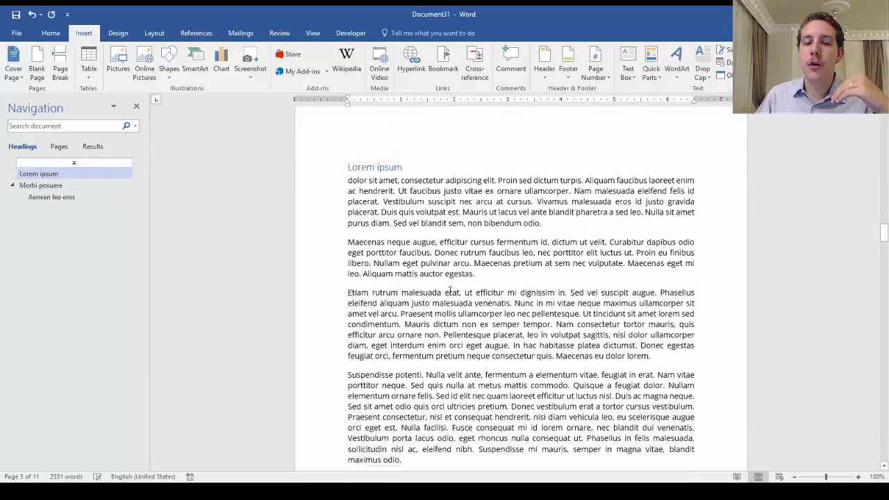
click(383, 249)
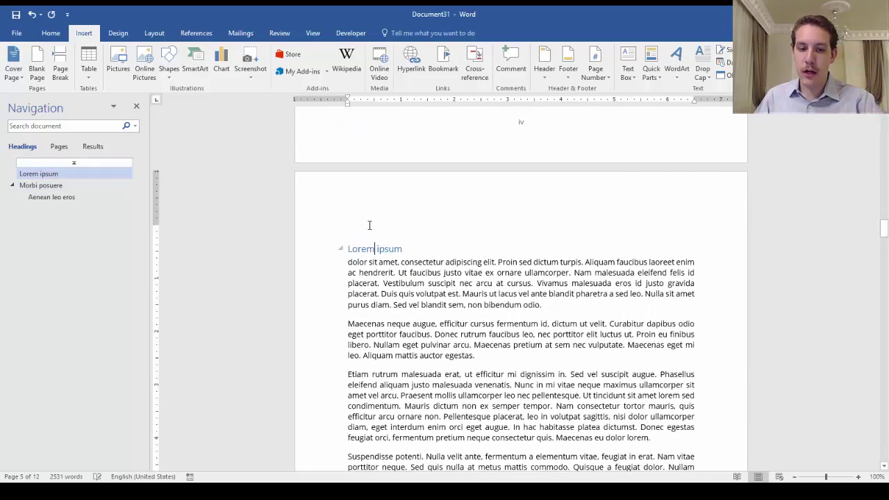
scroll(375, 227, down, 10)
scroll(376, 227, up, 3)
click(348, 214)
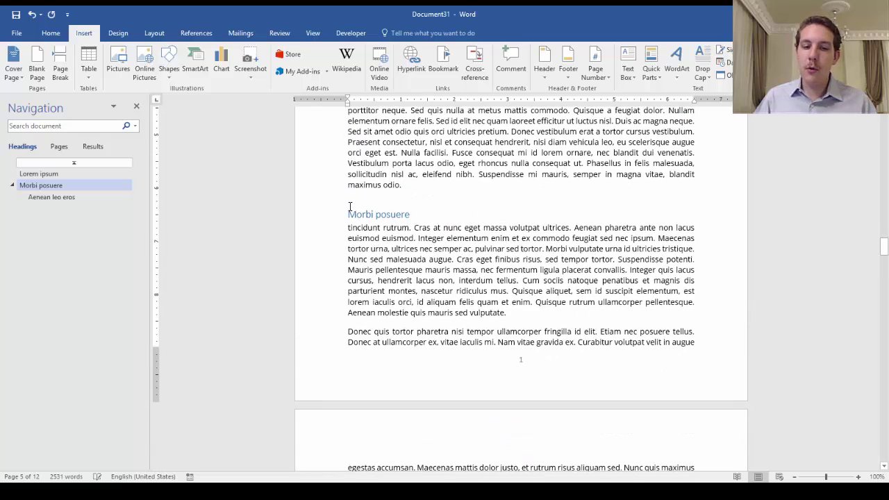
click(61, 69)
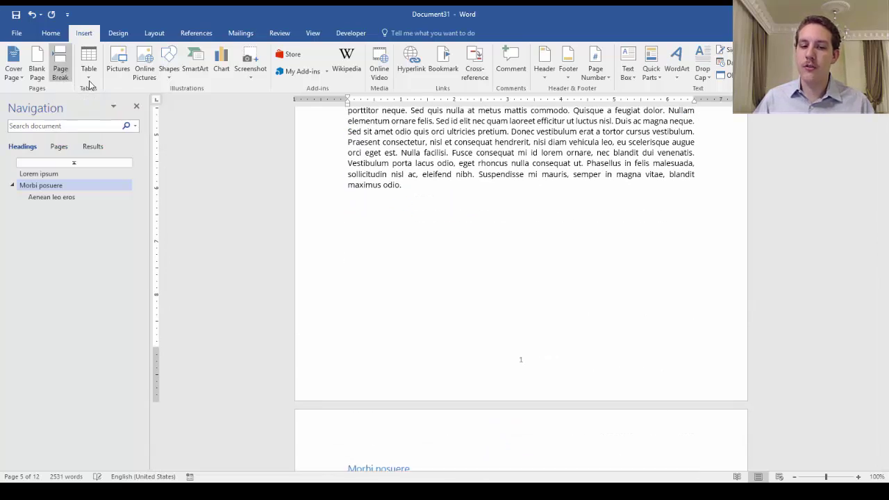
scroll(476, 246, down, 5)
scroll(451, 204, up, 4)
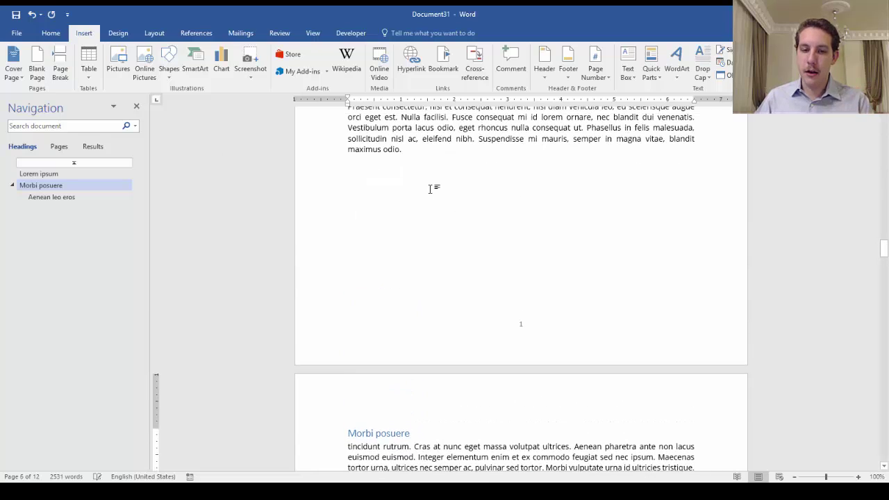
key(Return)
key(Return)
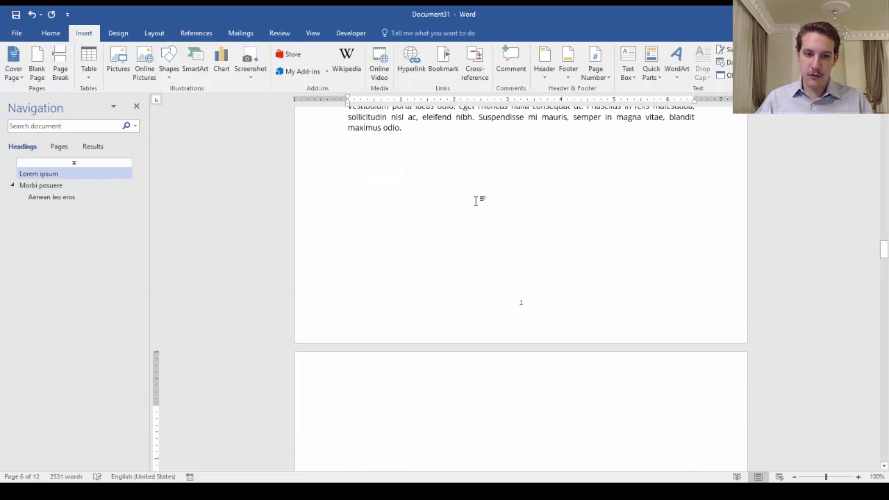
key(ctrl+z)
Add blank lines after the Lorem ipsum section's last paragraph, ending "maximus odio.", until they run over onto an extra page
click(418, 128)
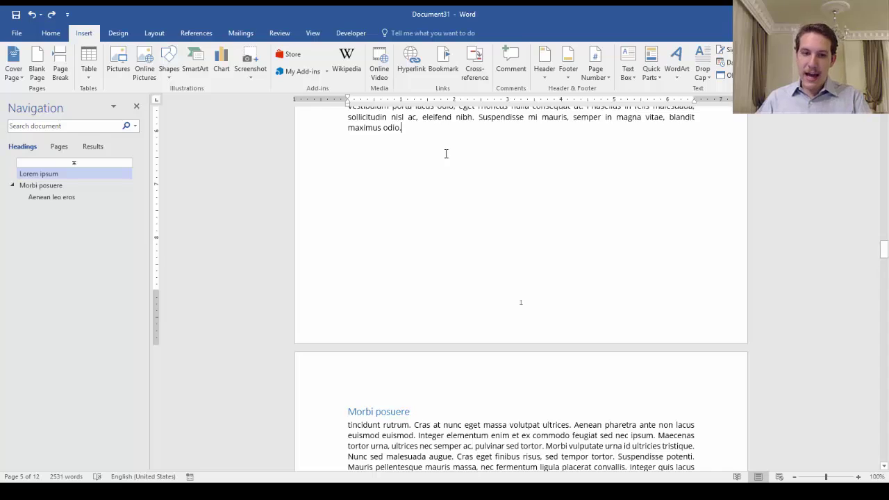
key(Return)
key(Return)
key(Return)
key(Return)
key(Return)
key(Return)
key(Return)
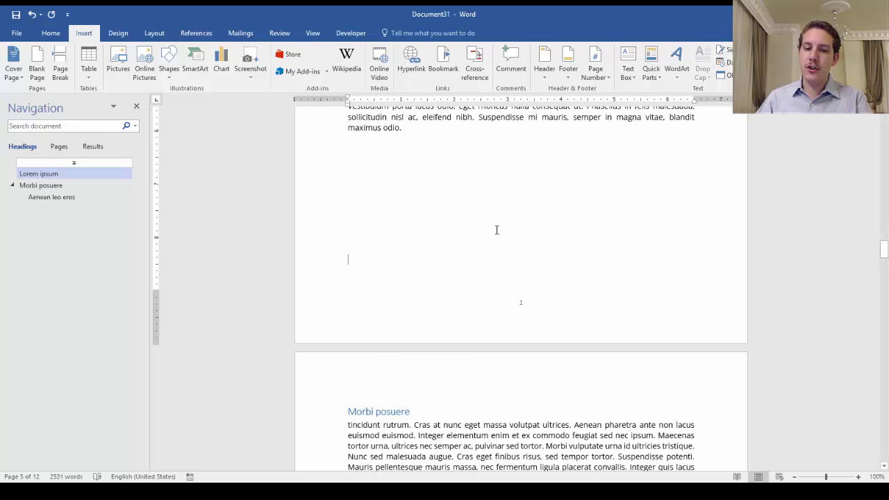
key(Return)
key(Return)
key(Return)
key(Return)
key(Return)
key(Return)
key(ctrl+Return)
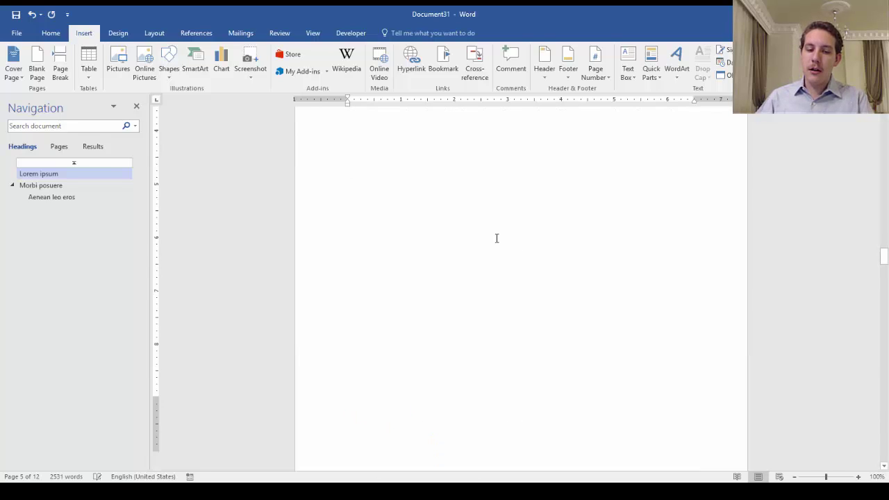
scroll(495, 239, down, 1)
scroll(496, 244, down, 1)
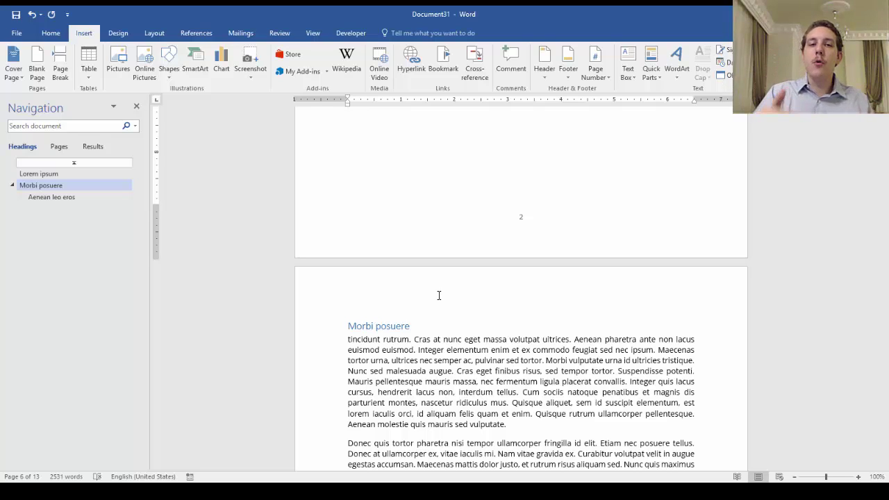
Review the page numbering from the Morbi posuere section to the document's last page, and return toward the front pages
scroll(439, 295, down, 7)
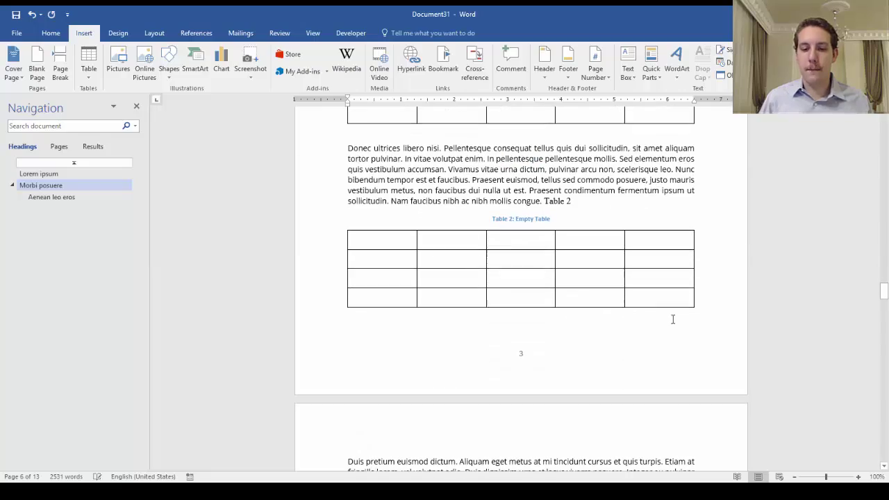
drag(885, 295, 880, 455)
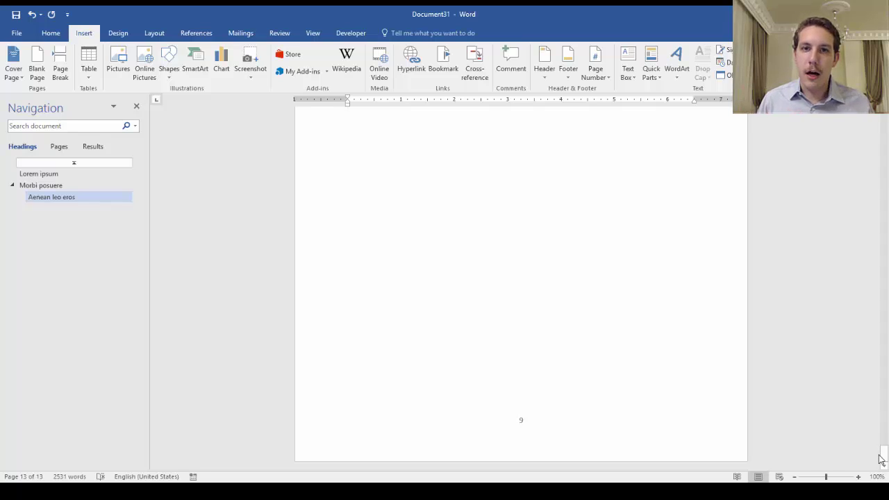
drag(885, 456, 885, 119)
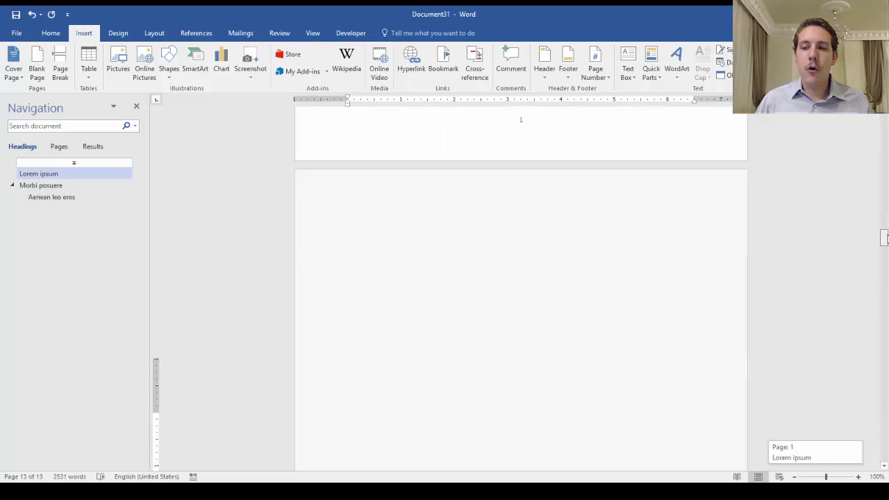